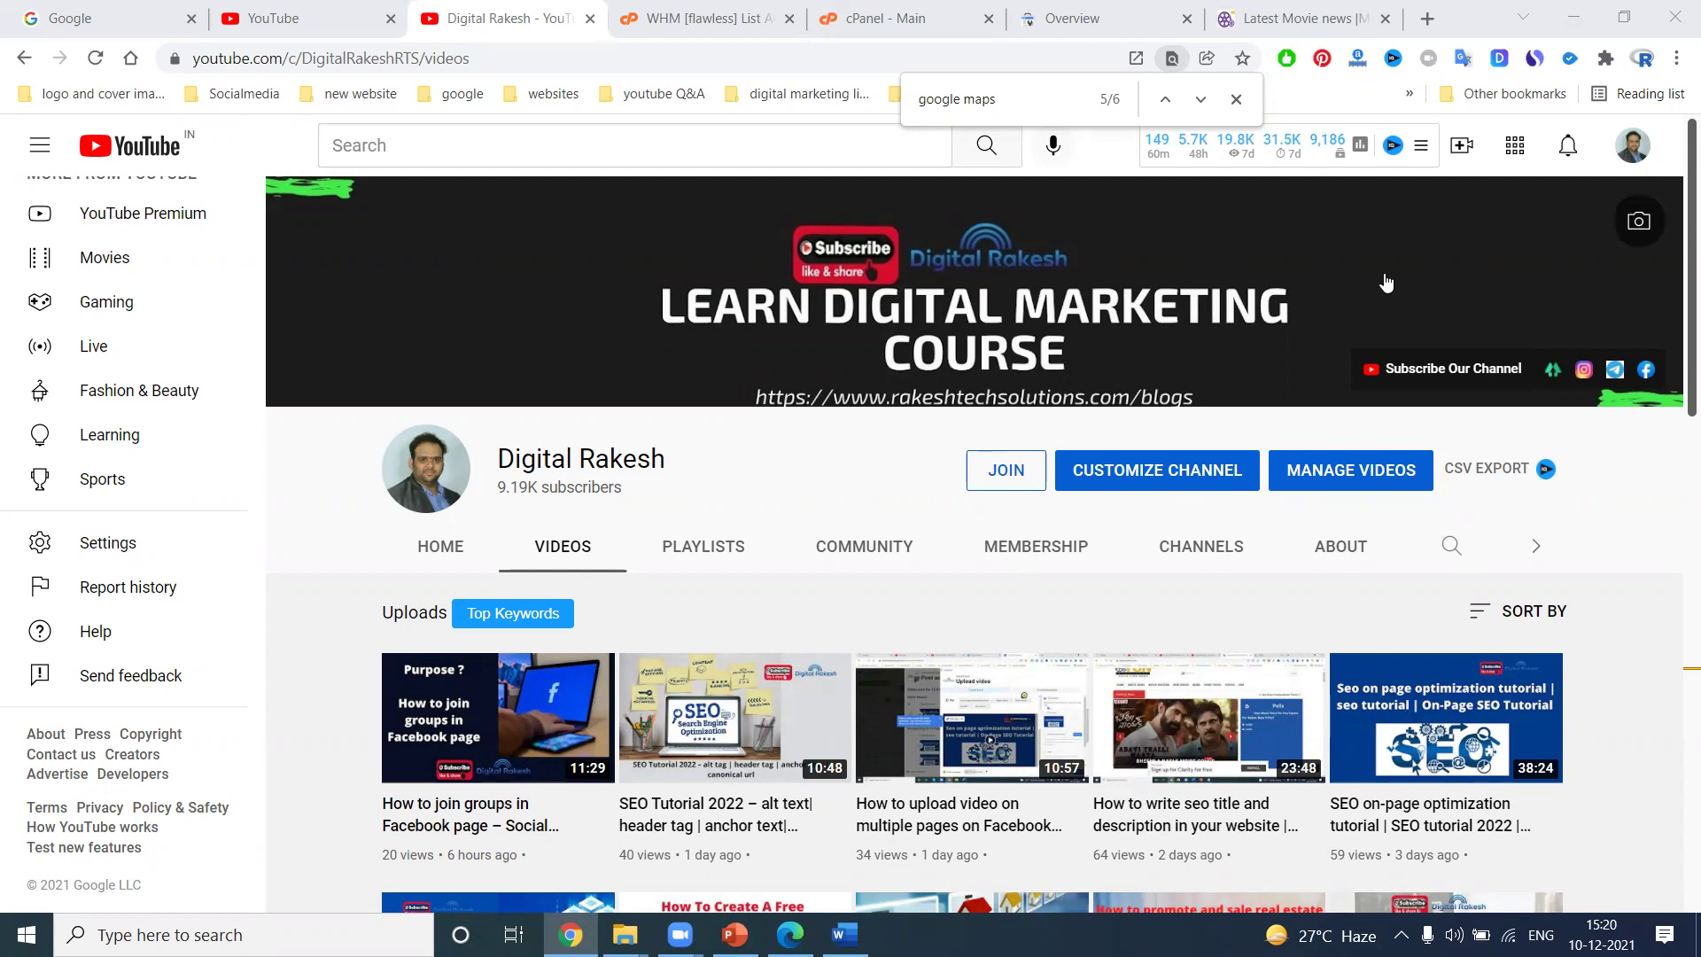
Close the page search and open the submitted sitemaps of tollycinenews.com in Google Search Console
{"action": "left_click", "coordinate": [1236, 99]}
{"action": "mouse_move", "coordinate": [1246, 130]}
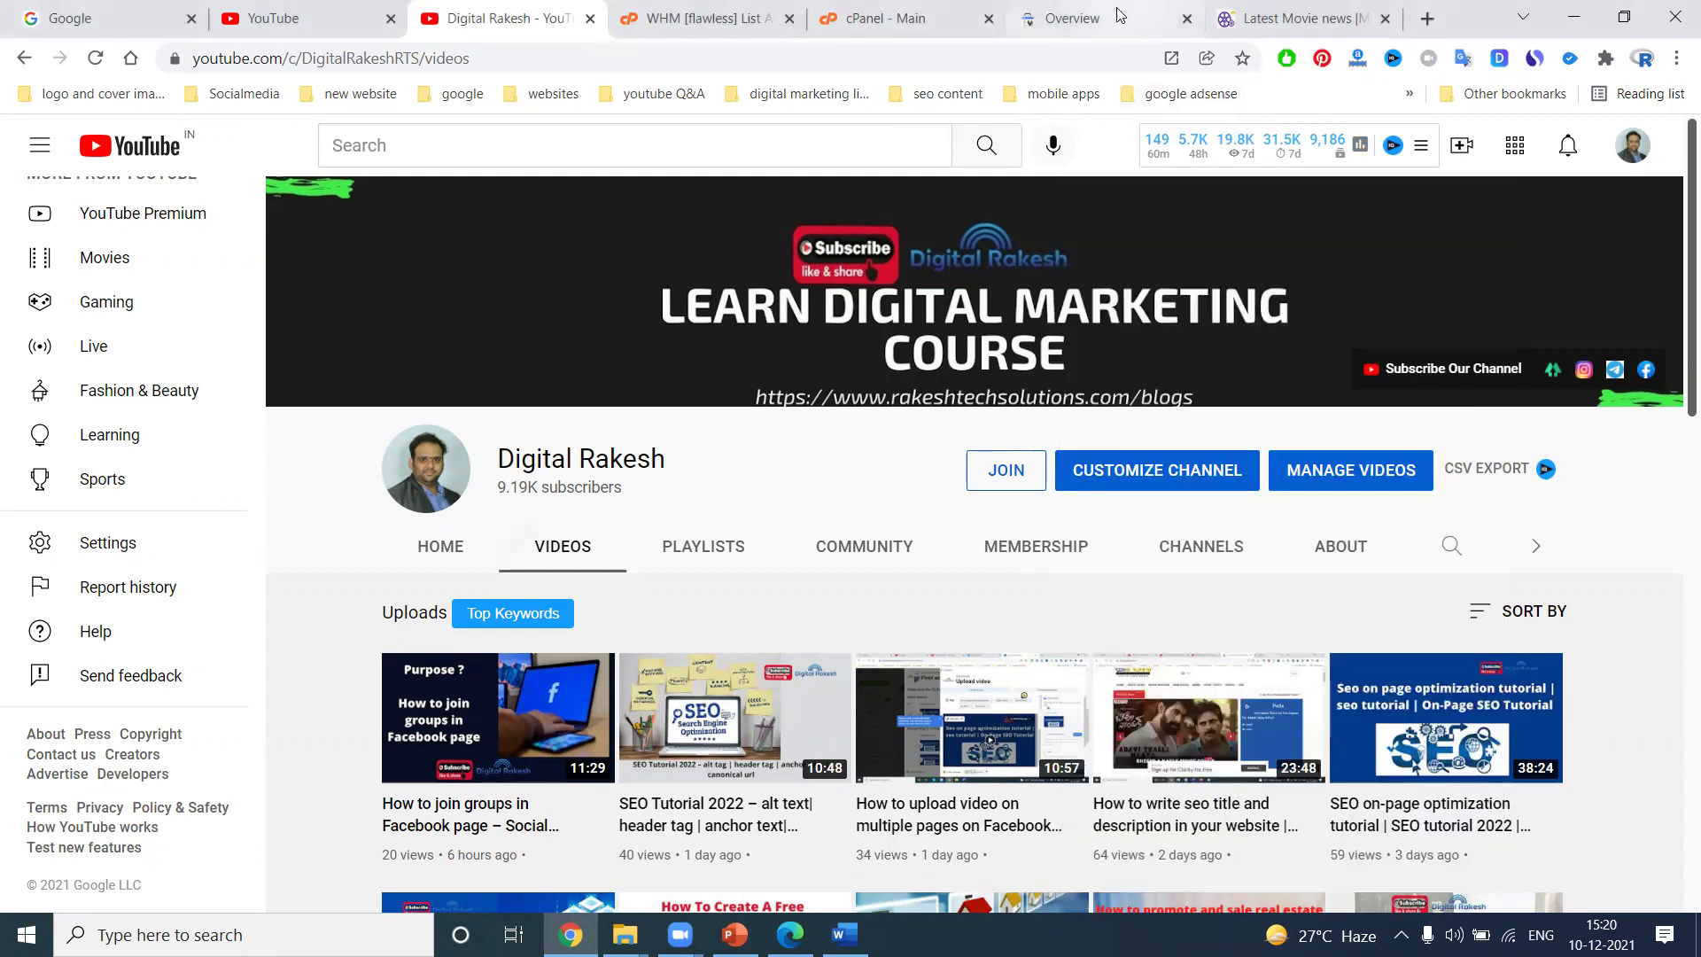
{"action": "left_click", "coordinate": [1074, 19]}
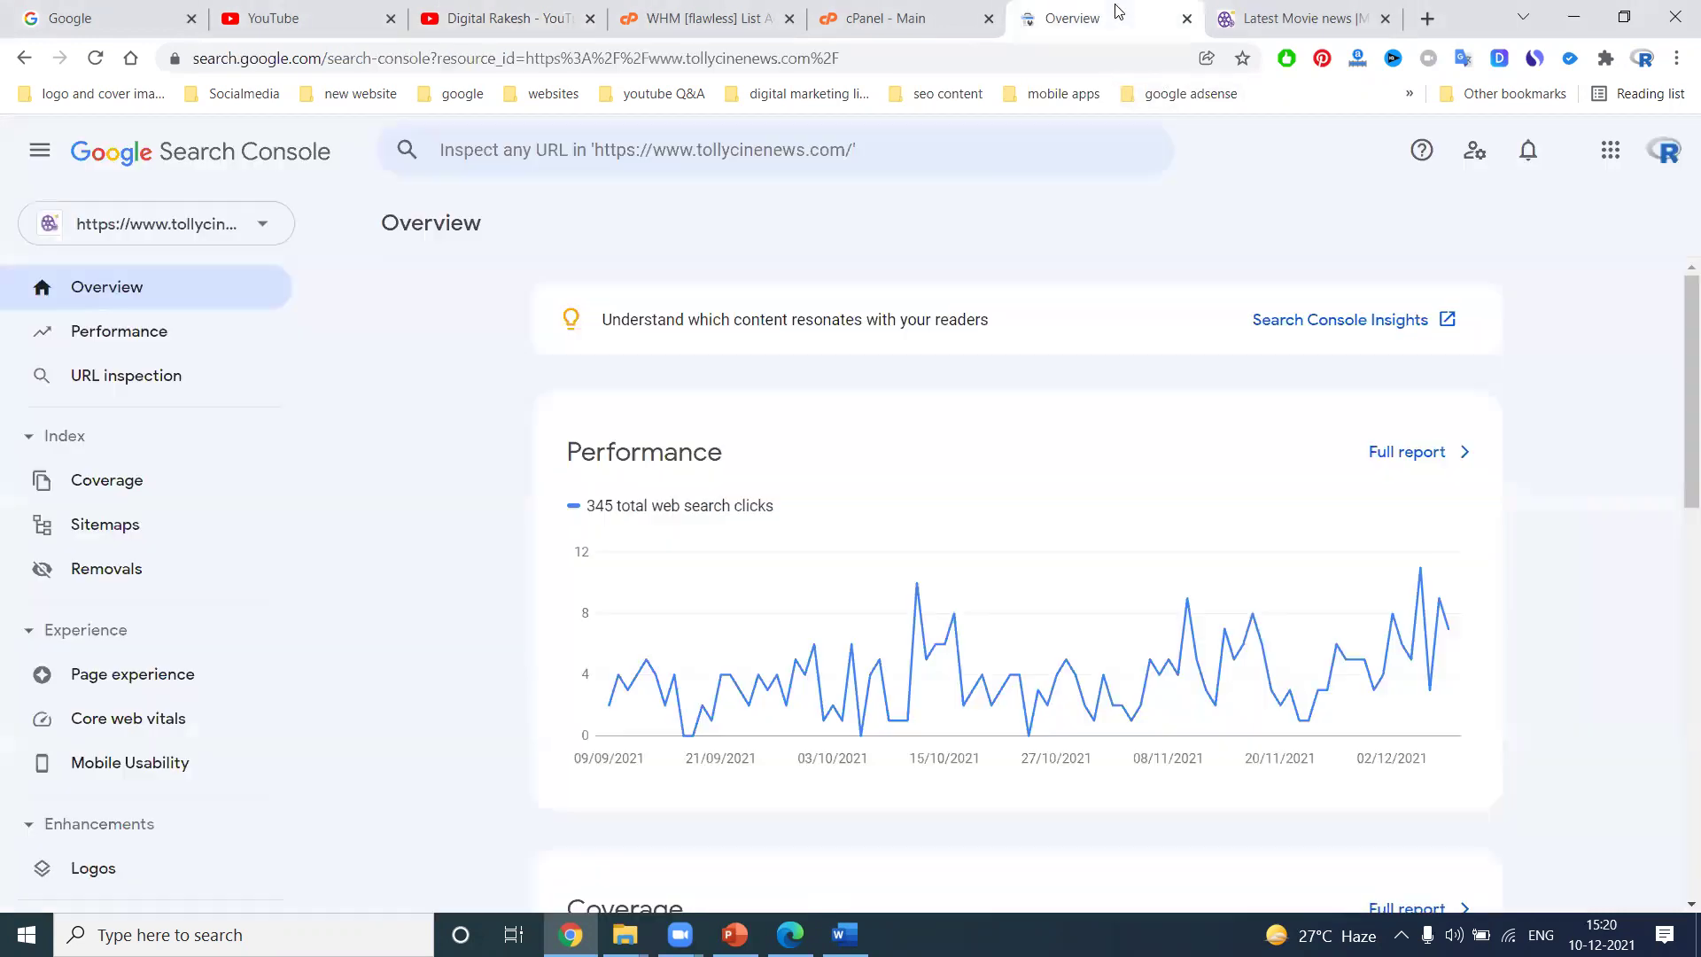
{"action": "left_click", "coordinate": [128, 478]}
{"action": "left_click", "coordinate": [128, 527]}
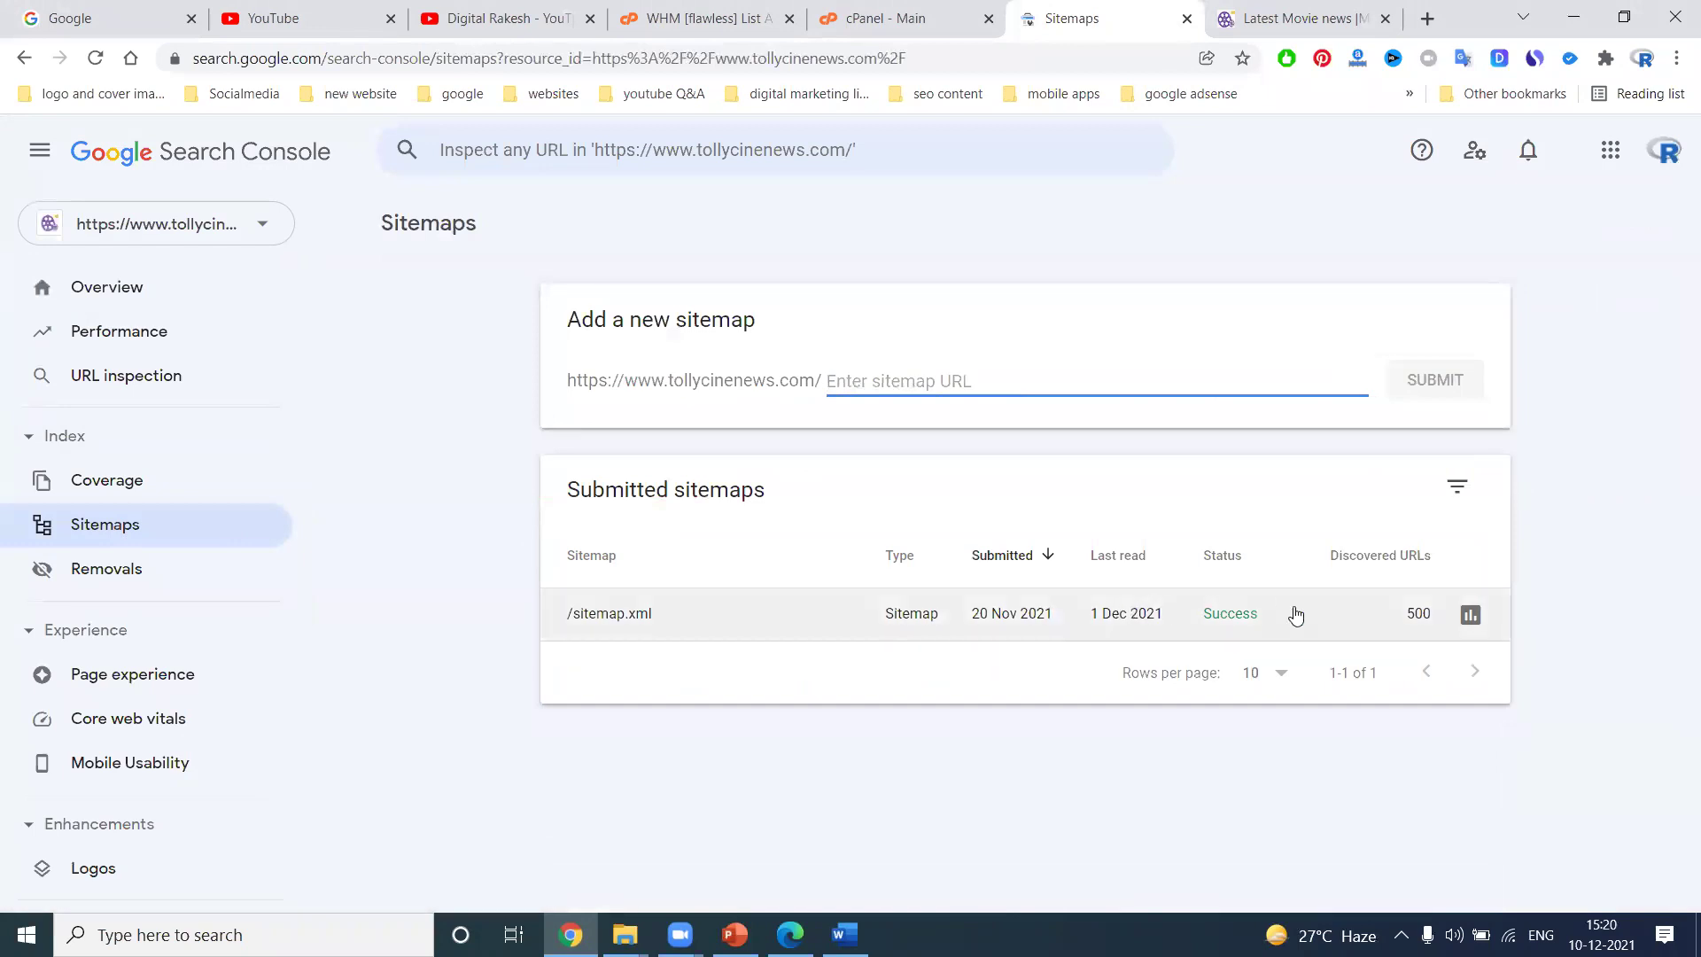
Show the Coverage report of tollycinenews.com for all submitted pages
{"action": "left_click", "coordinate": [144, 481]}
{"action": "left_click", "coordinate": [386, 305]}
{"action": "left_click", "coordinate": [417, 355]}
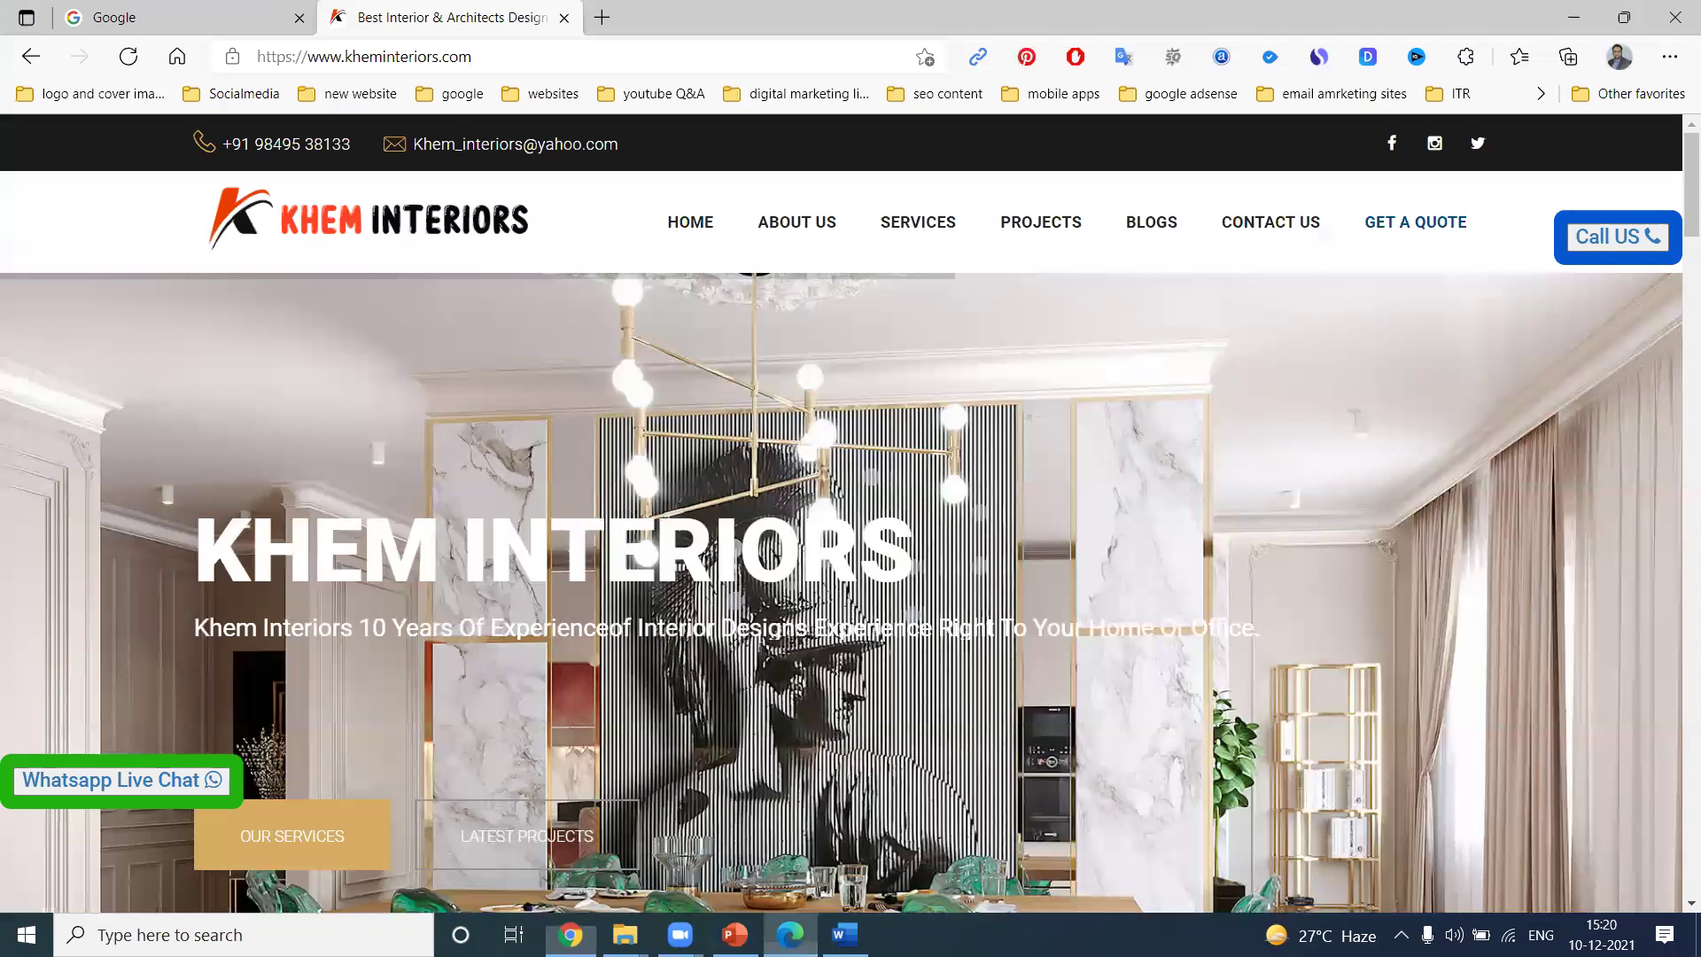
Switch to Microsoft Edge and open xml-sitemaps.com in a new browser tab
{"action": "left_click", "coordinate": [790, 934]}
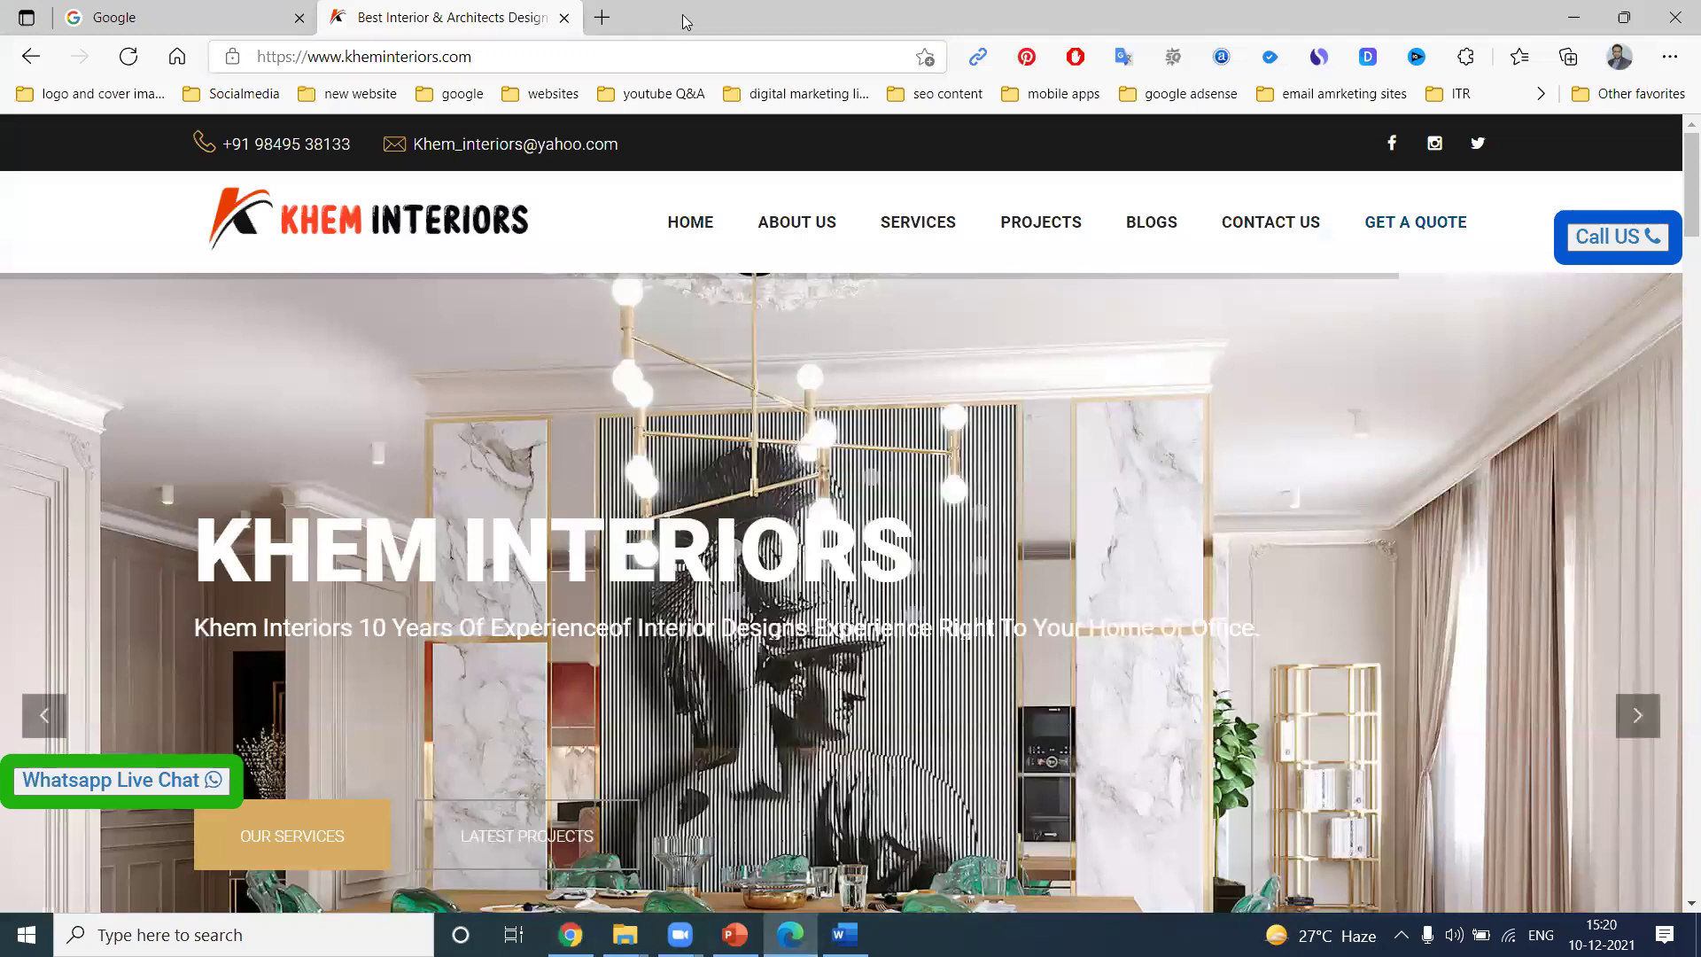
{"action": "left_click", "coordinate": [599, 19]}
{"action": "type", "text": "xml"}
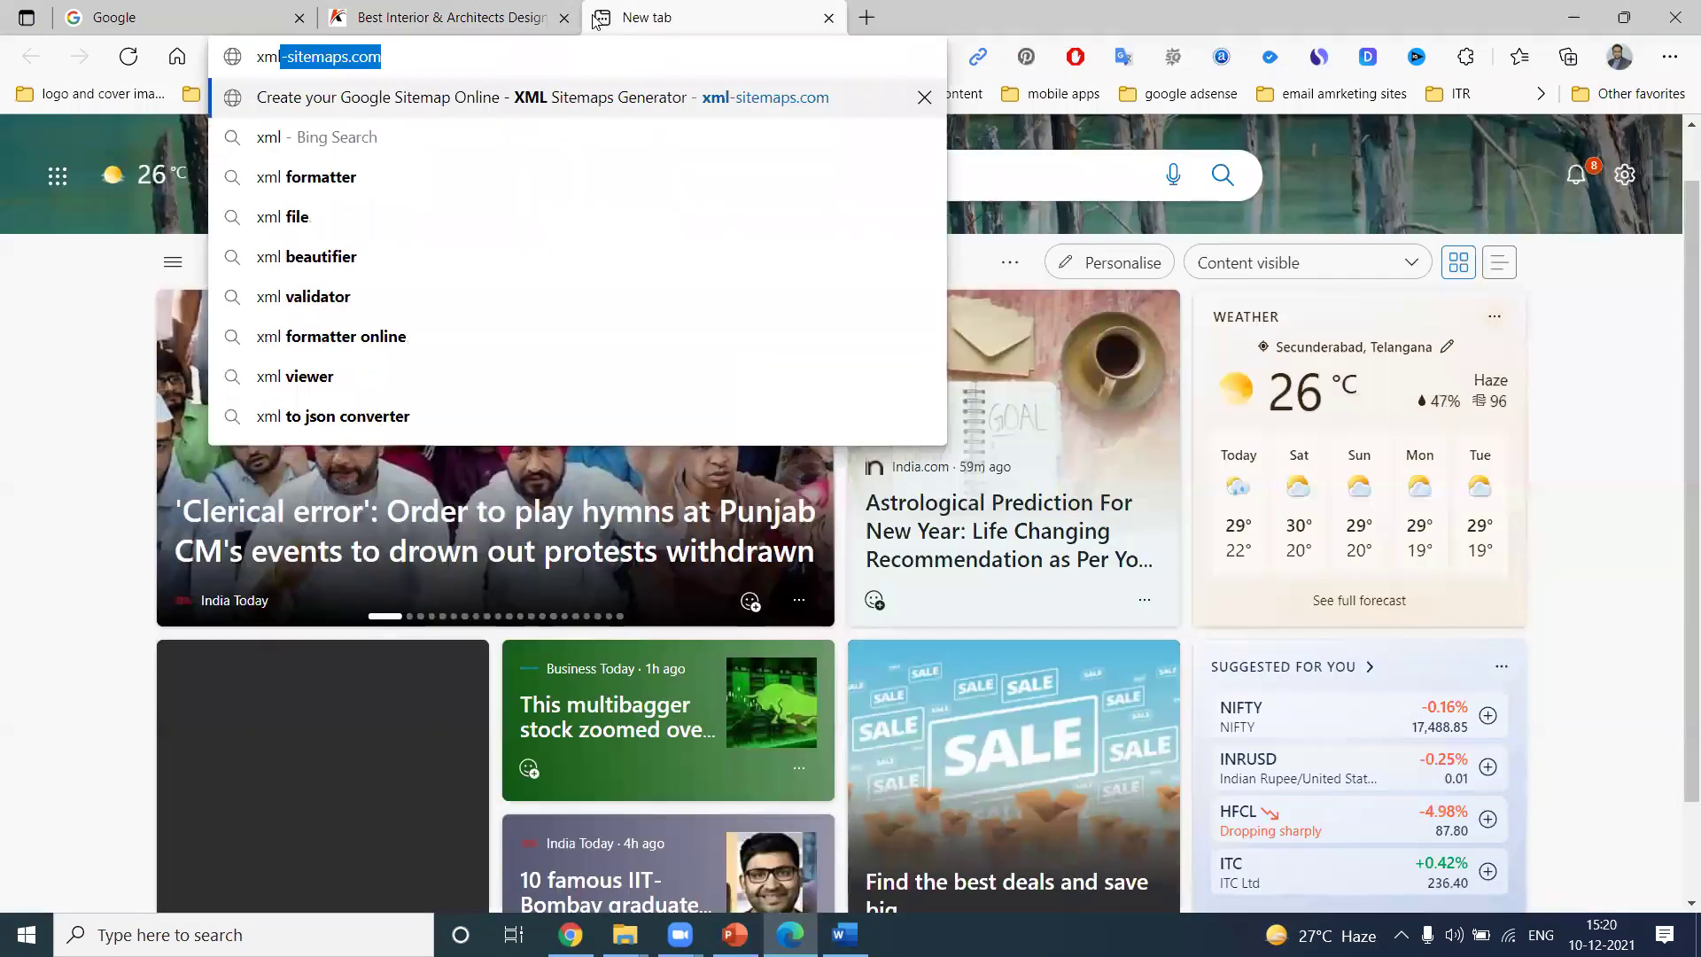
{"action": "key", "text": "Return"}
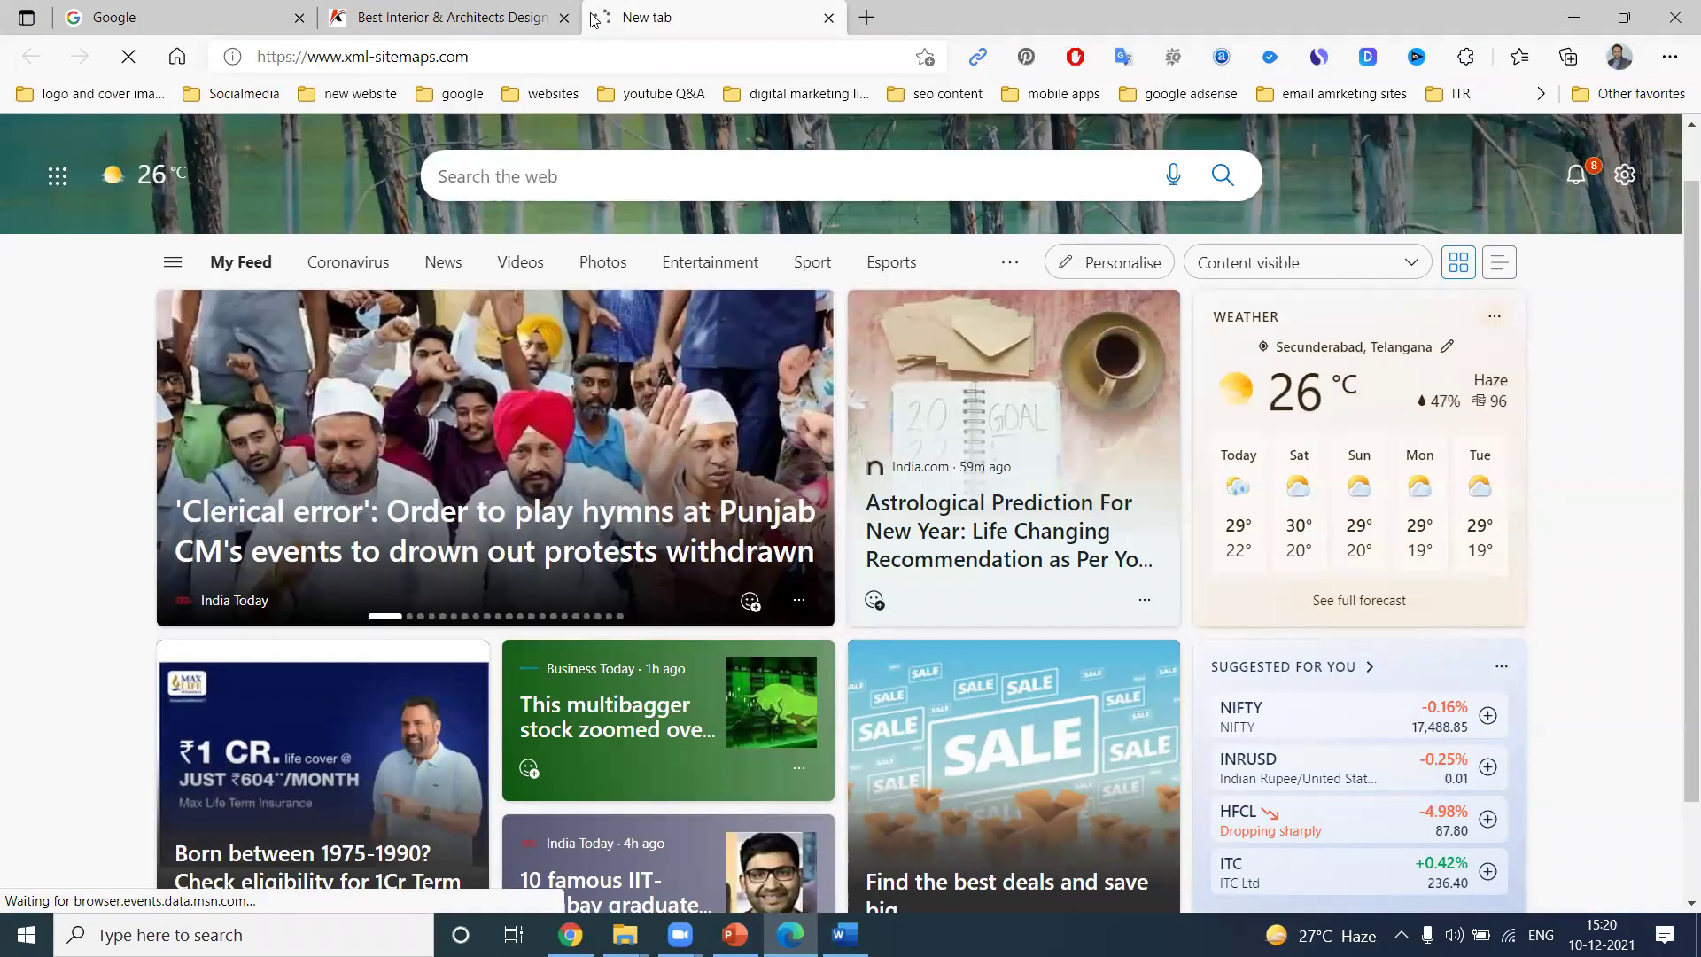
Copy the Khem Interiors home page address and enter it as the website URL in the sitemap generator
{"action": "left_click", "coordinate": [426, 20]}
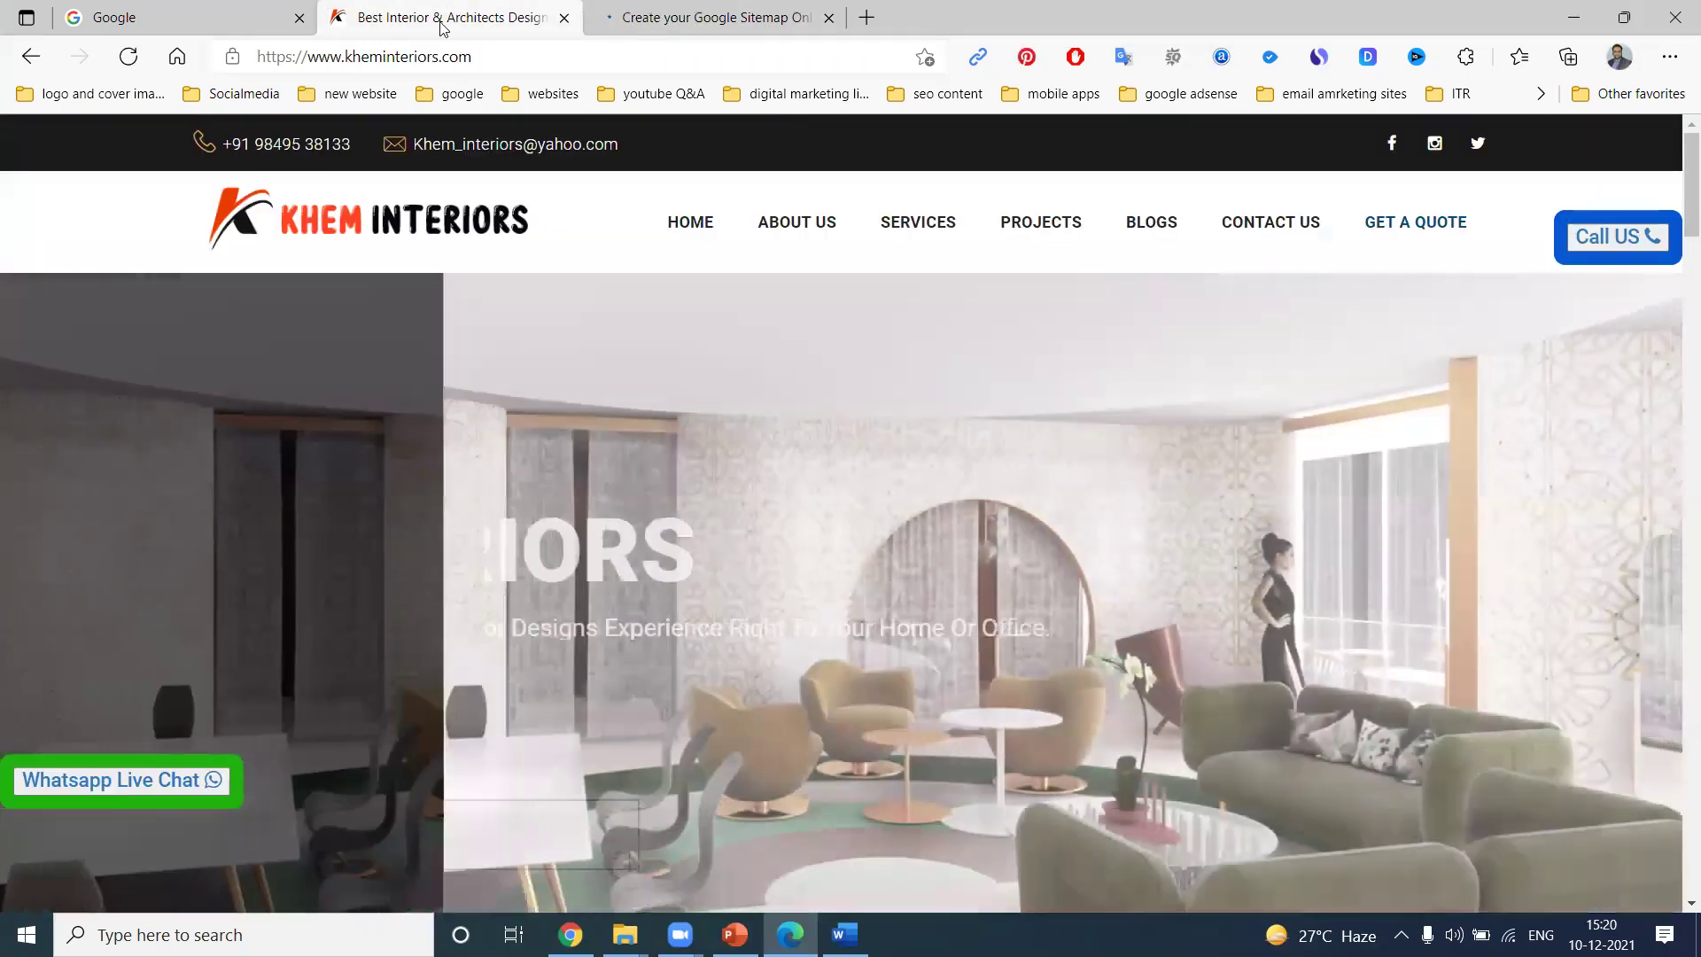
{"action": "left_click", "coordinate": [428, 45]}
{"action": "key", "text": "ctrl+c"}
{"action": "left_click", "coordinate": [704, 18]}
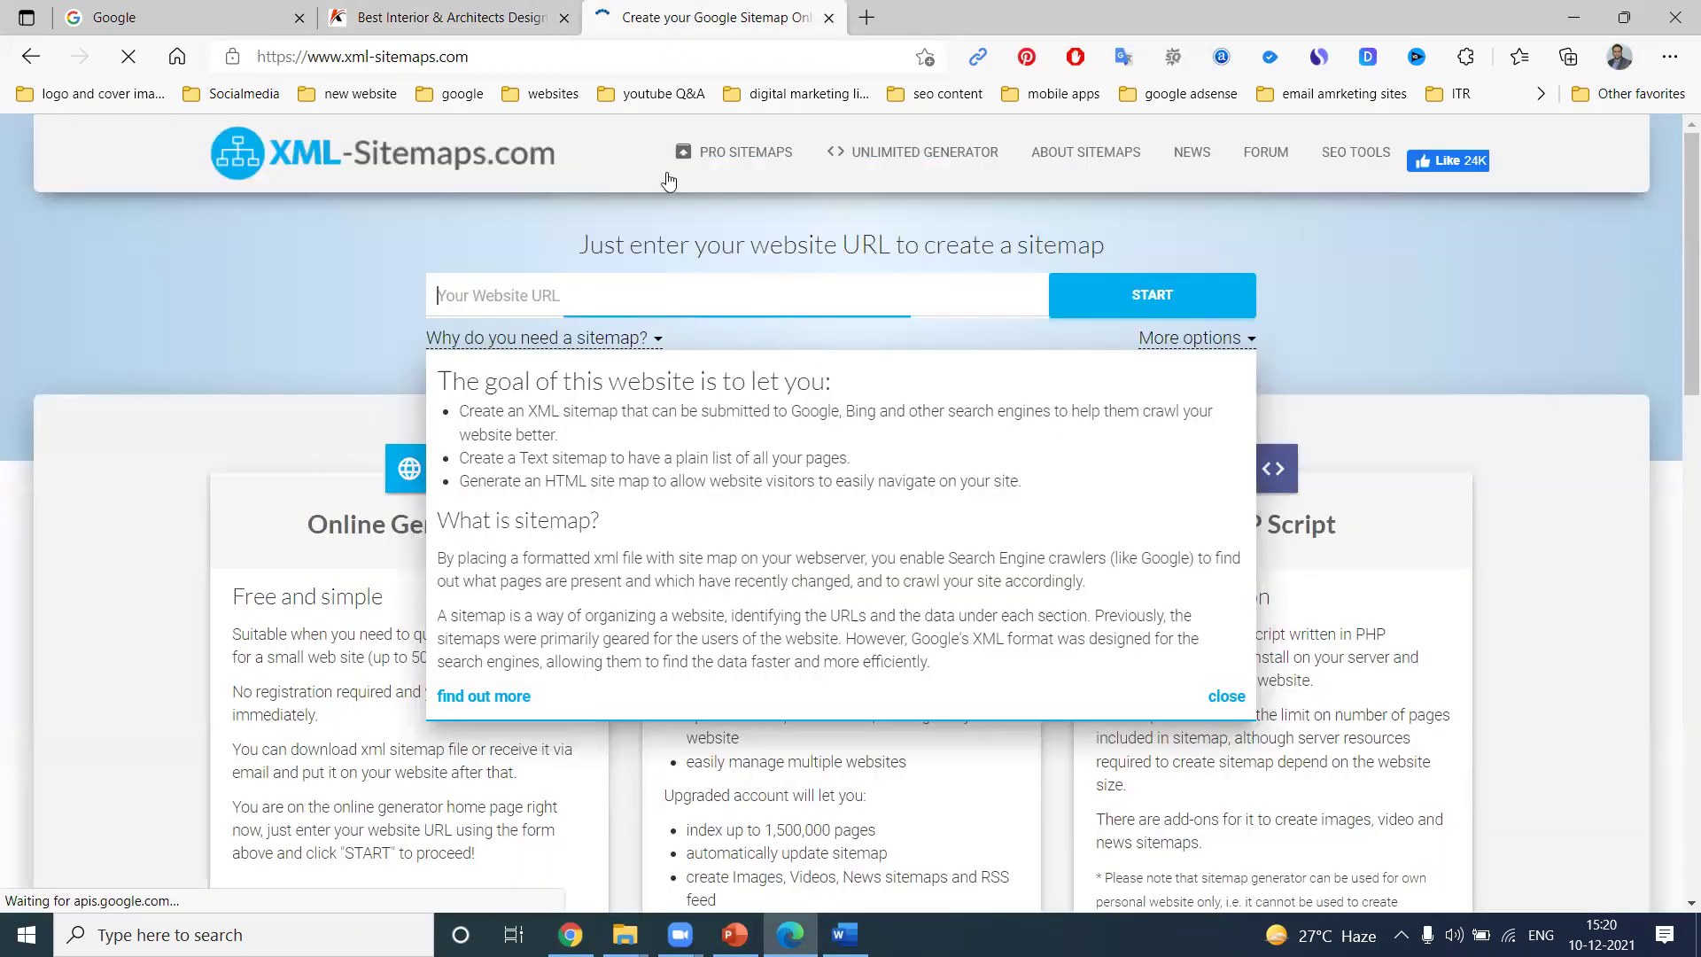
{"action": "key", "text": "ctrl+v"}
Set the generator's Pages "Change Frequency" attribute to Always
{"action": "left_click", "coordinate": [1171, 341]}
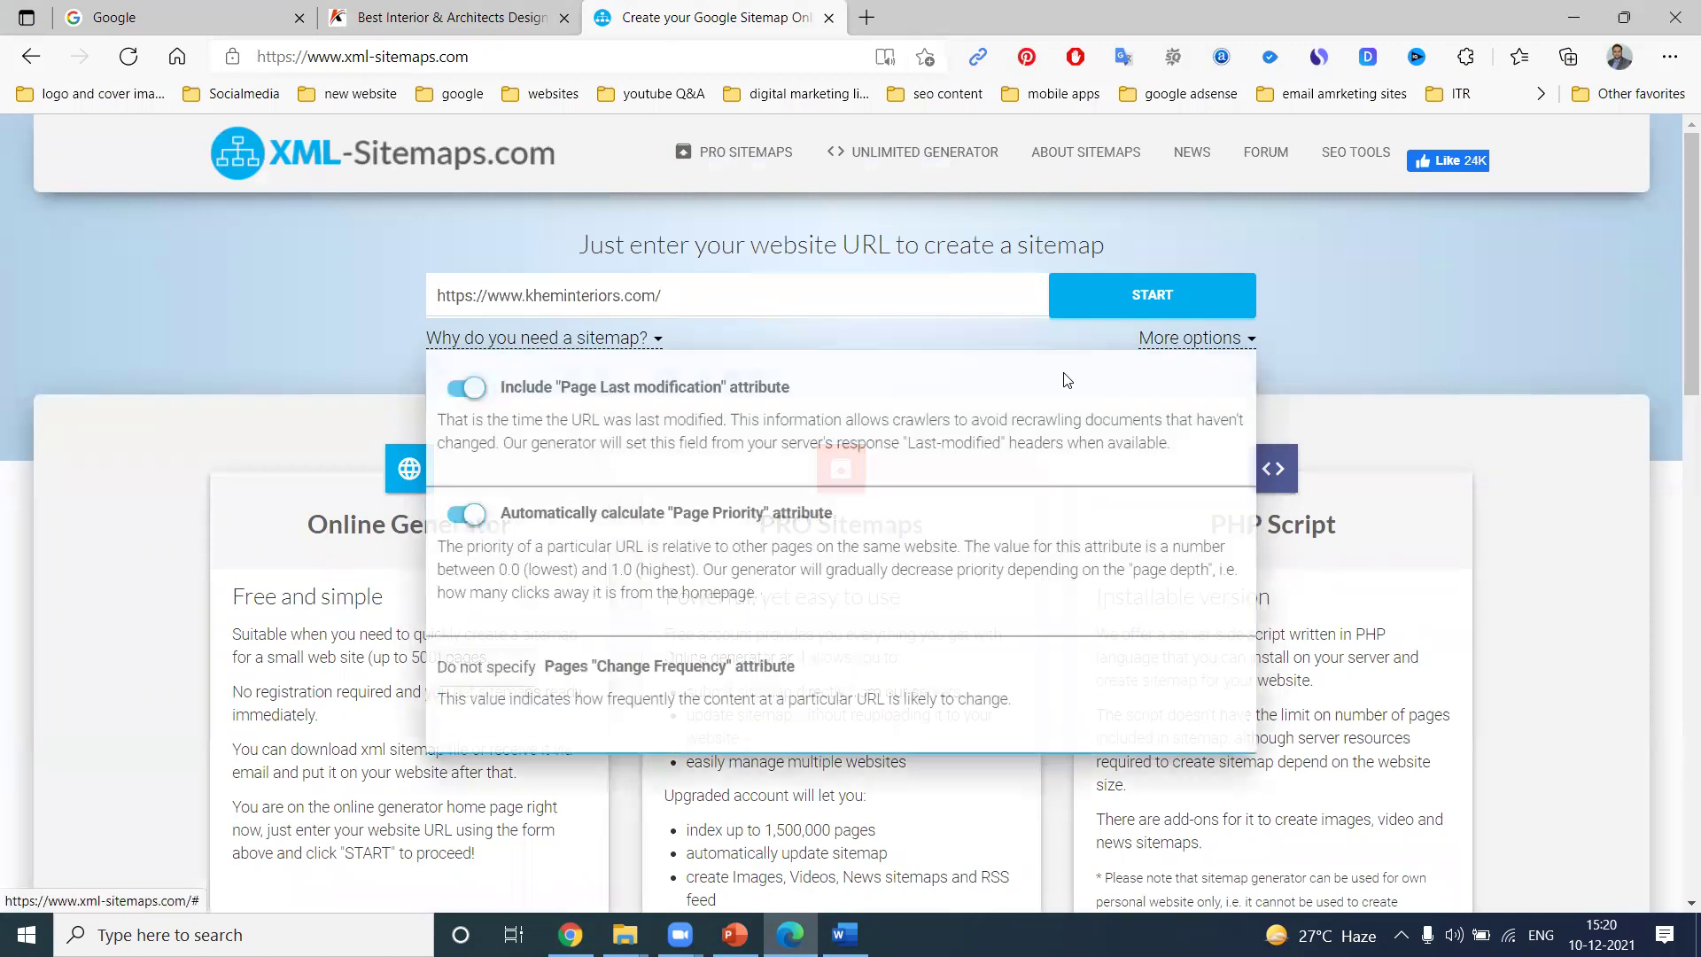
{"action": "left_click", "coordinate": [470, 667]}
{"action": "left_click", "coordinate": [461, 722]}
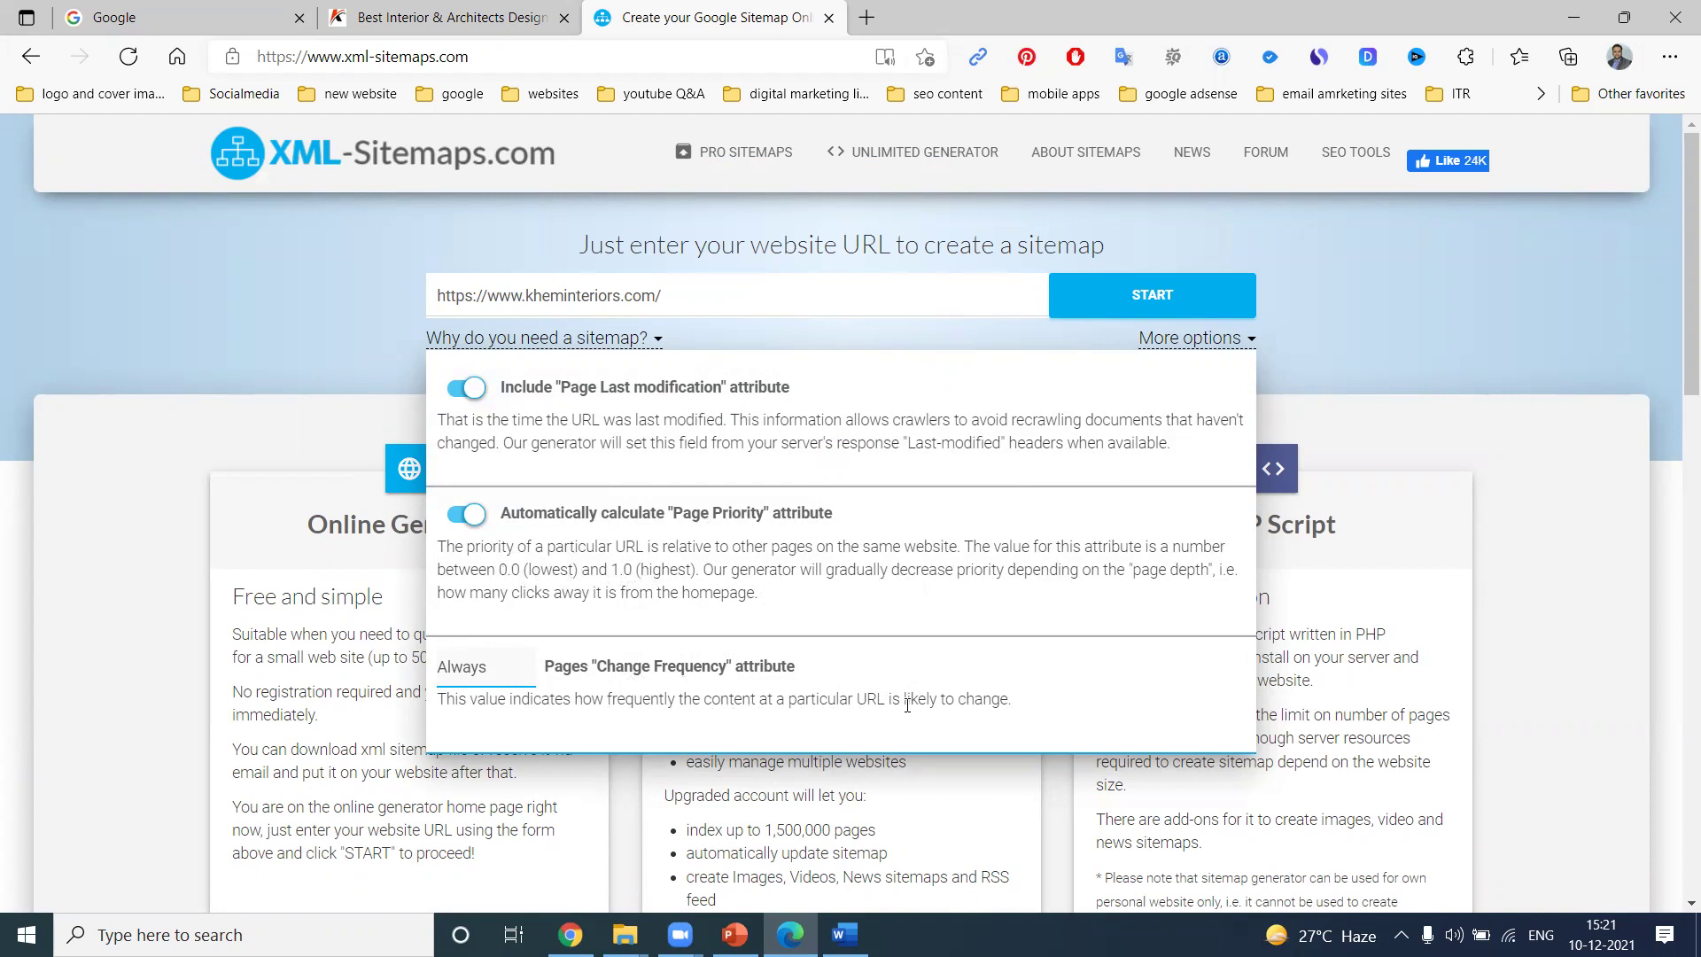
Generate the sitemap for kheminteriors.com and download the XML sitemap file from its details page
{"action": "left_click", "coordinate": [1097, 298]}
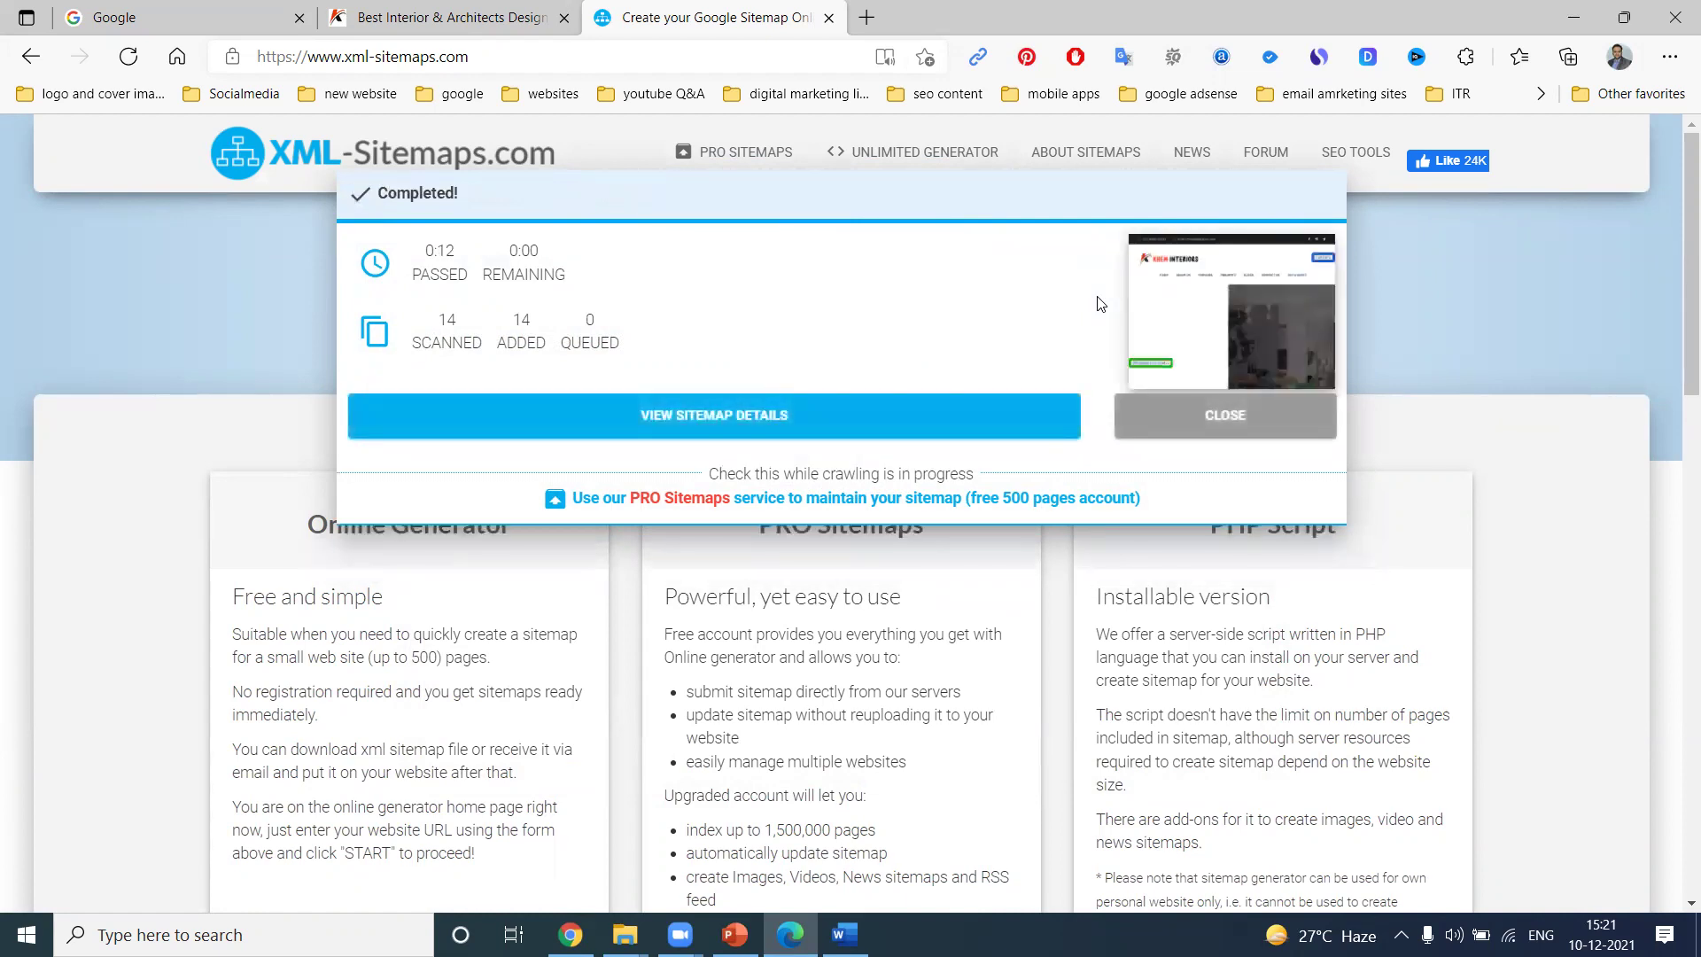
{"action": "left_click", "coordinate": [662, 424]}
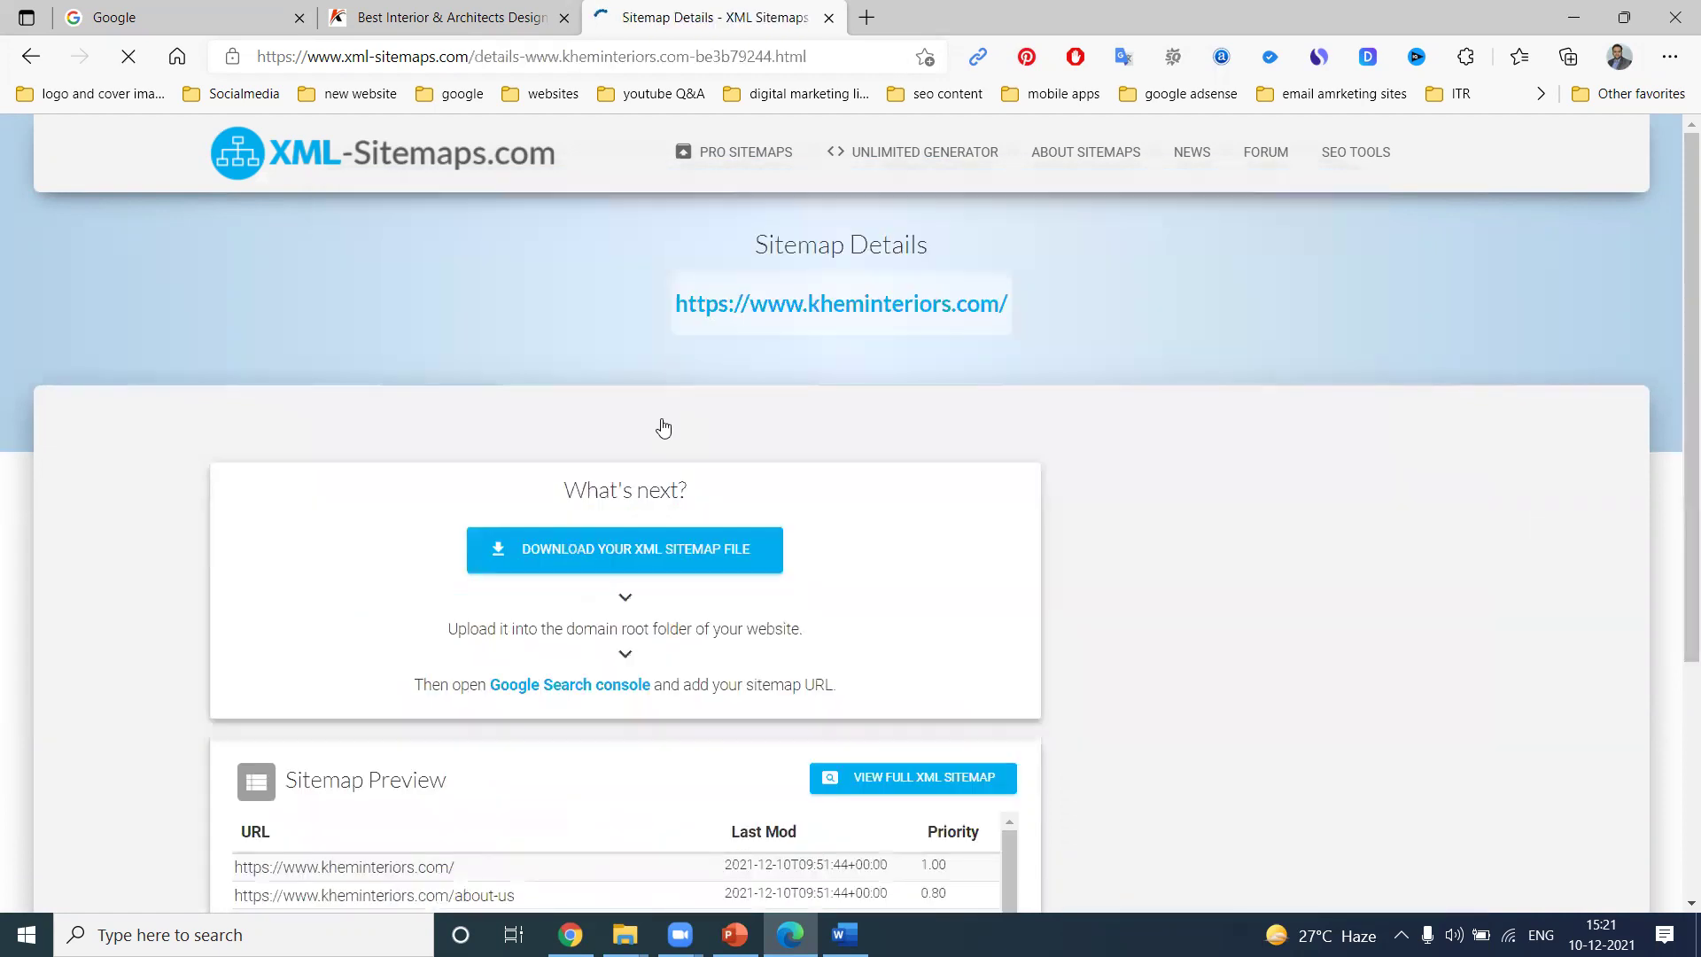
{"action": "left_click", "coordinate": [655, 556]}
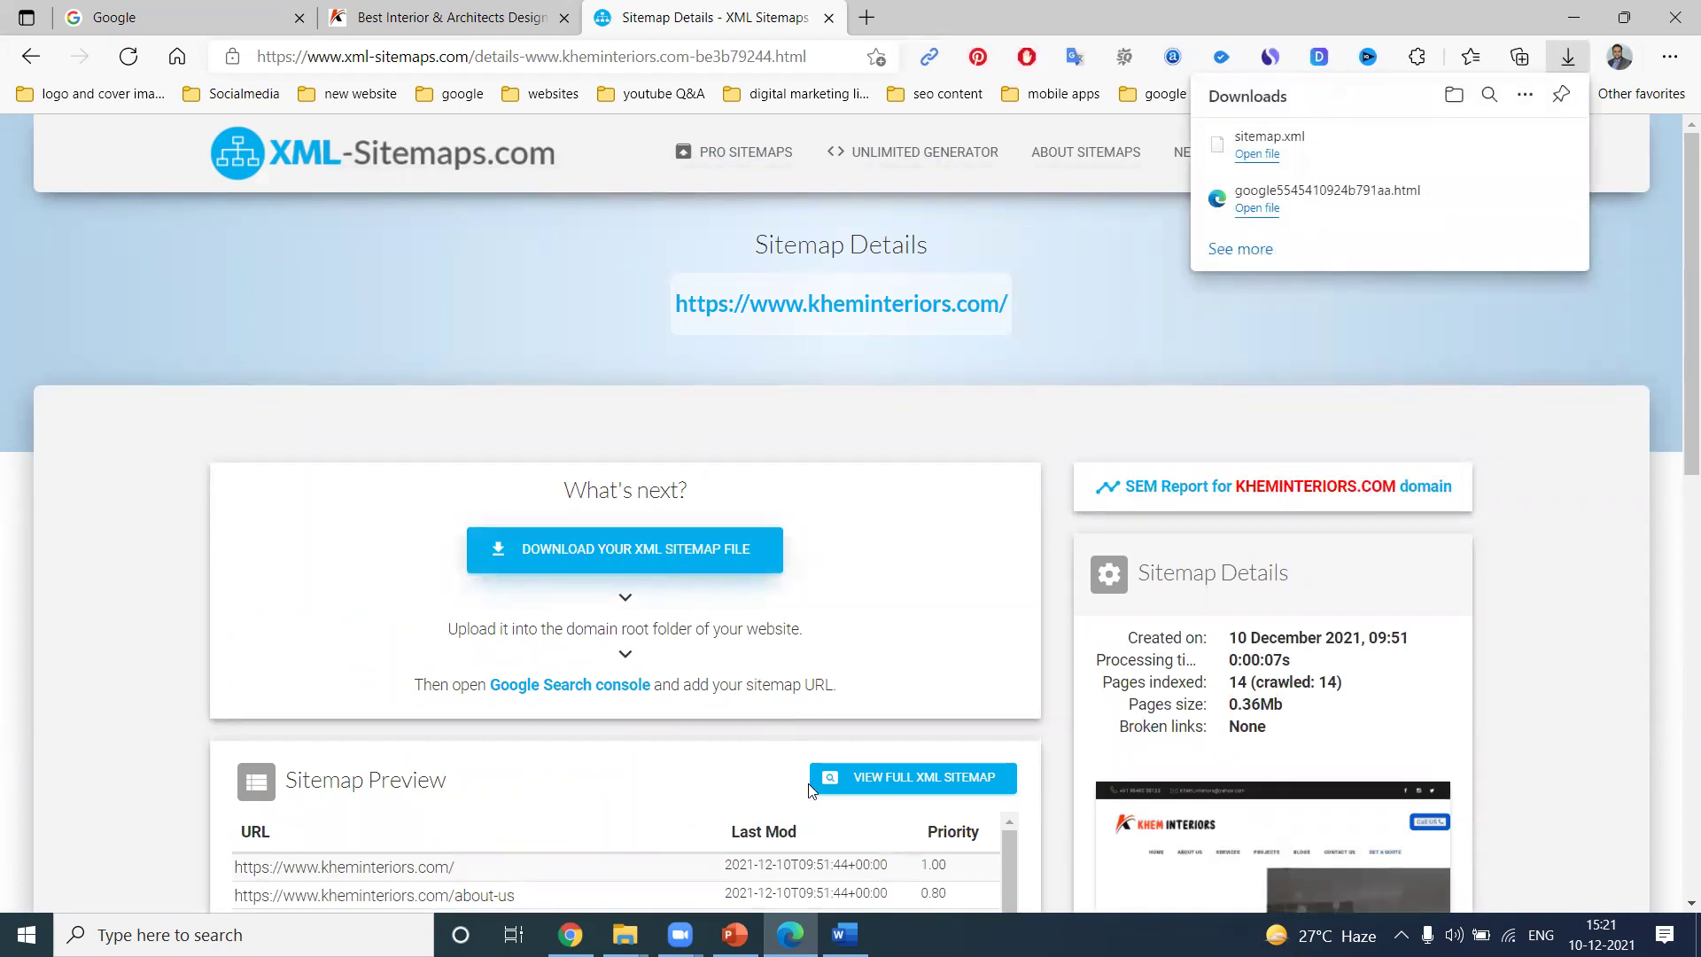
Switch to cPanel in Chrome and open the public_html folder in File Manager
{"action": "left_click", "coordinate": [569, 935]}
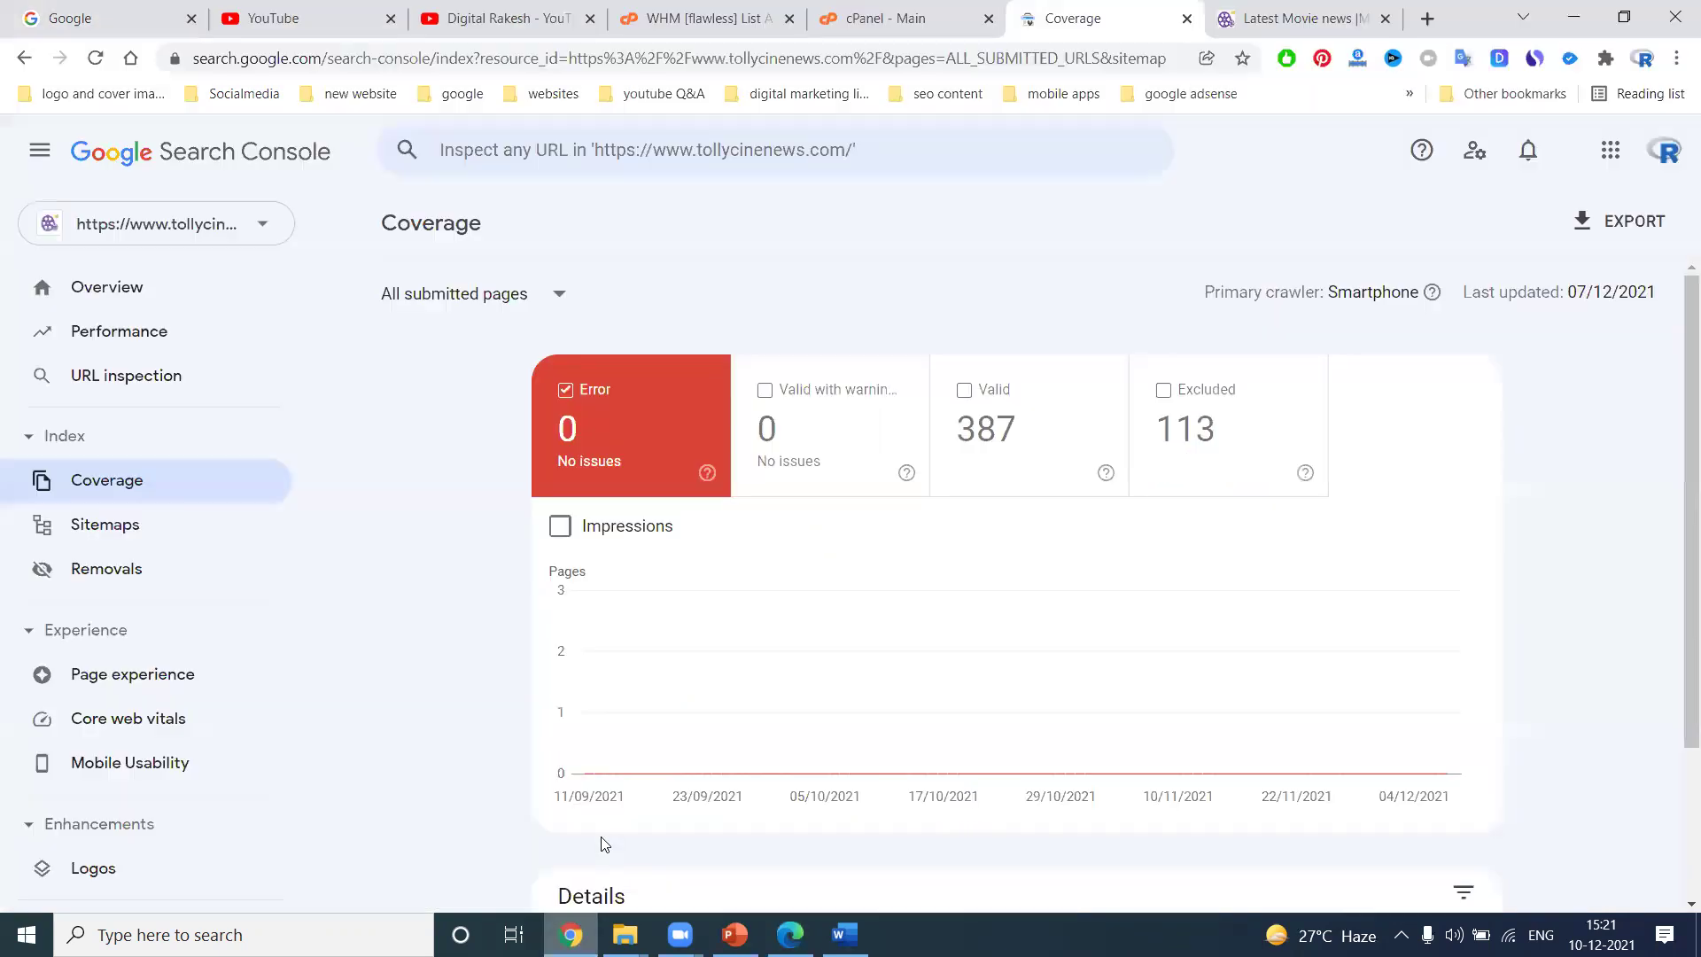
{"action": "left_click", "coordinate": [908, 11]}
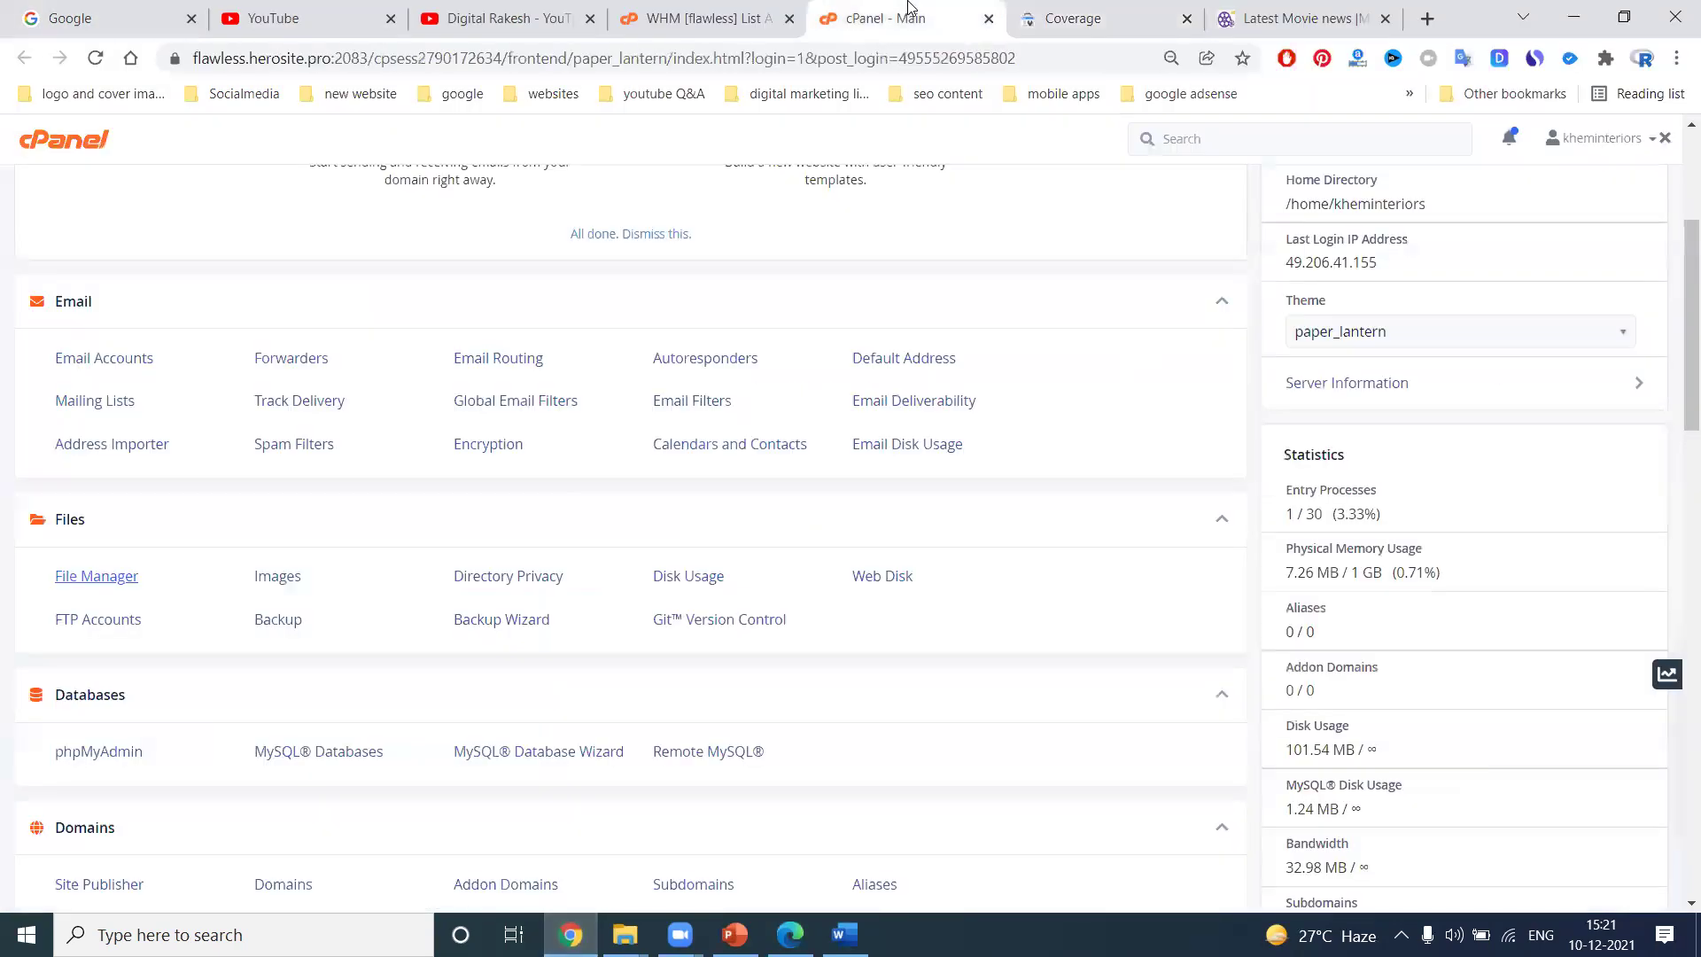
{"action": "left_click", "coordinate": [125, 578]}
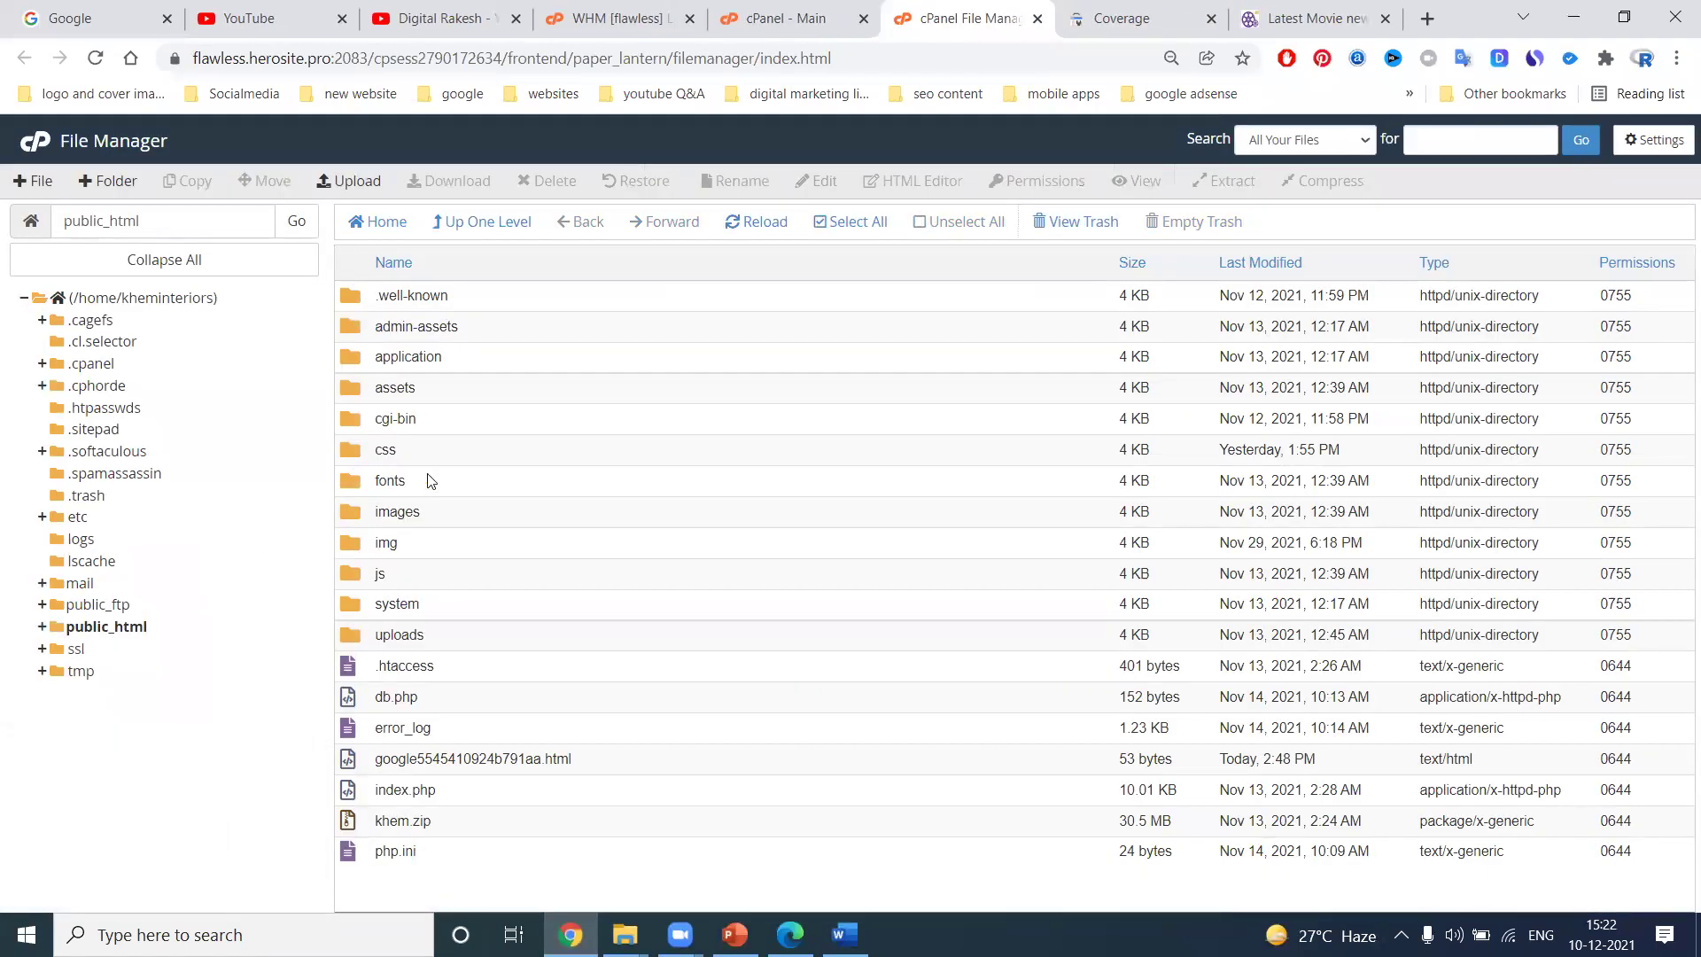
{"action": "left_click", "coordinate": [487, 223]}
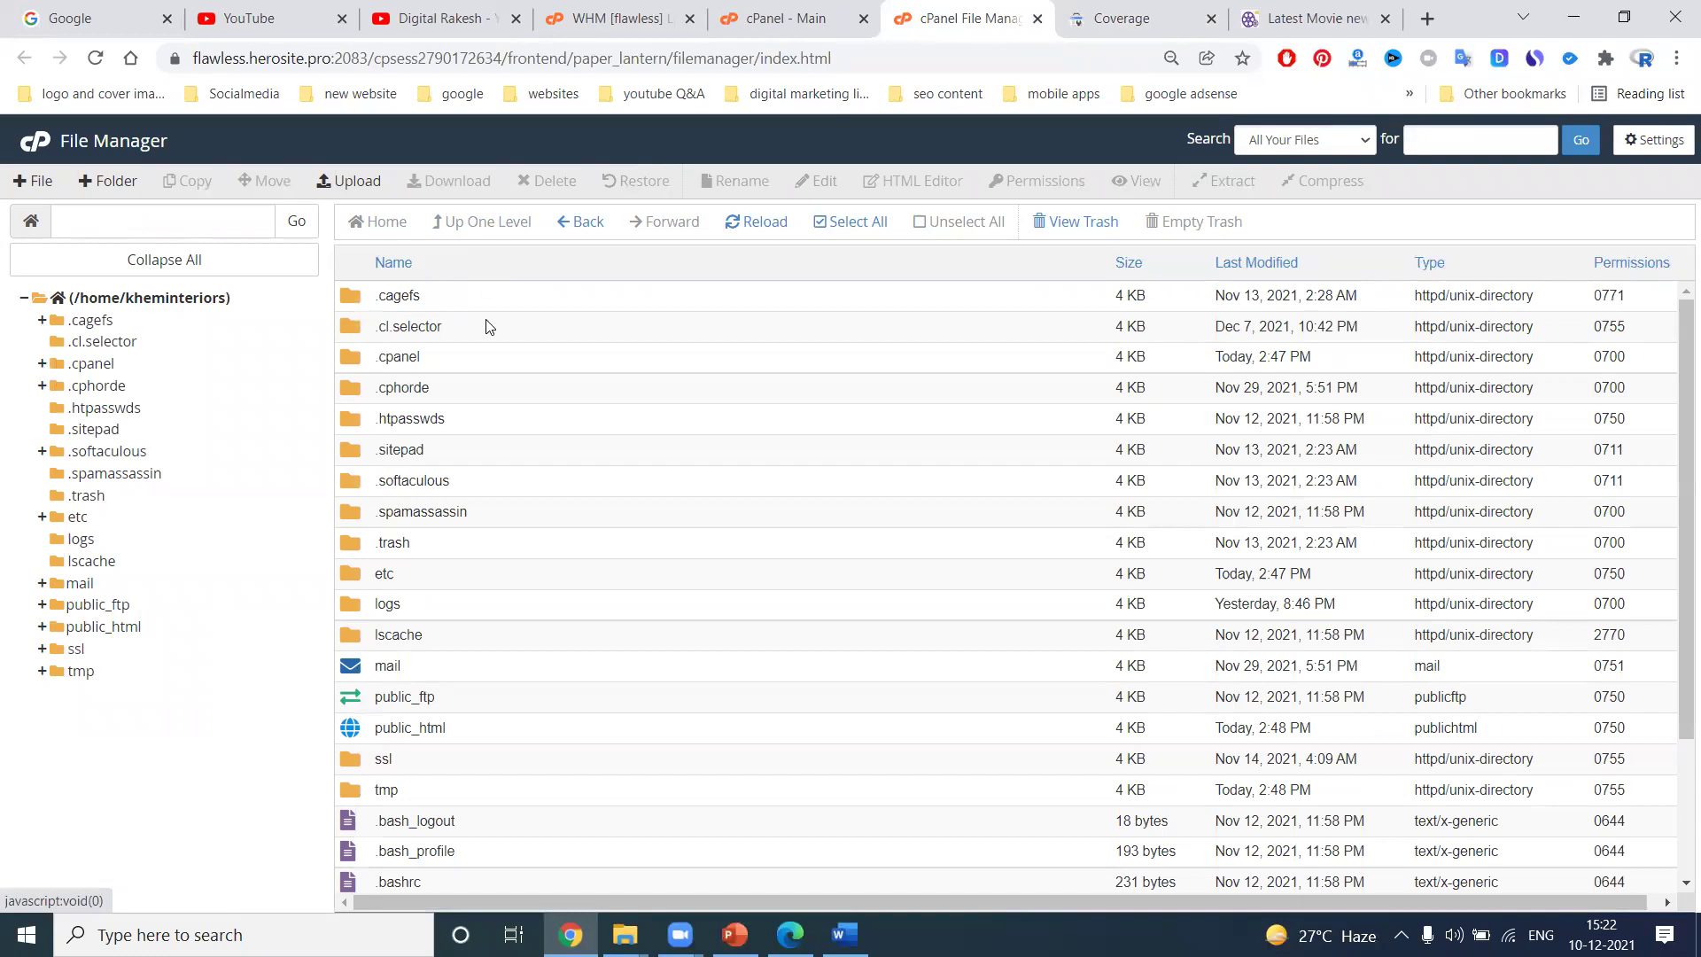
{"action": "double_click", "coordinate": [467, 729]}
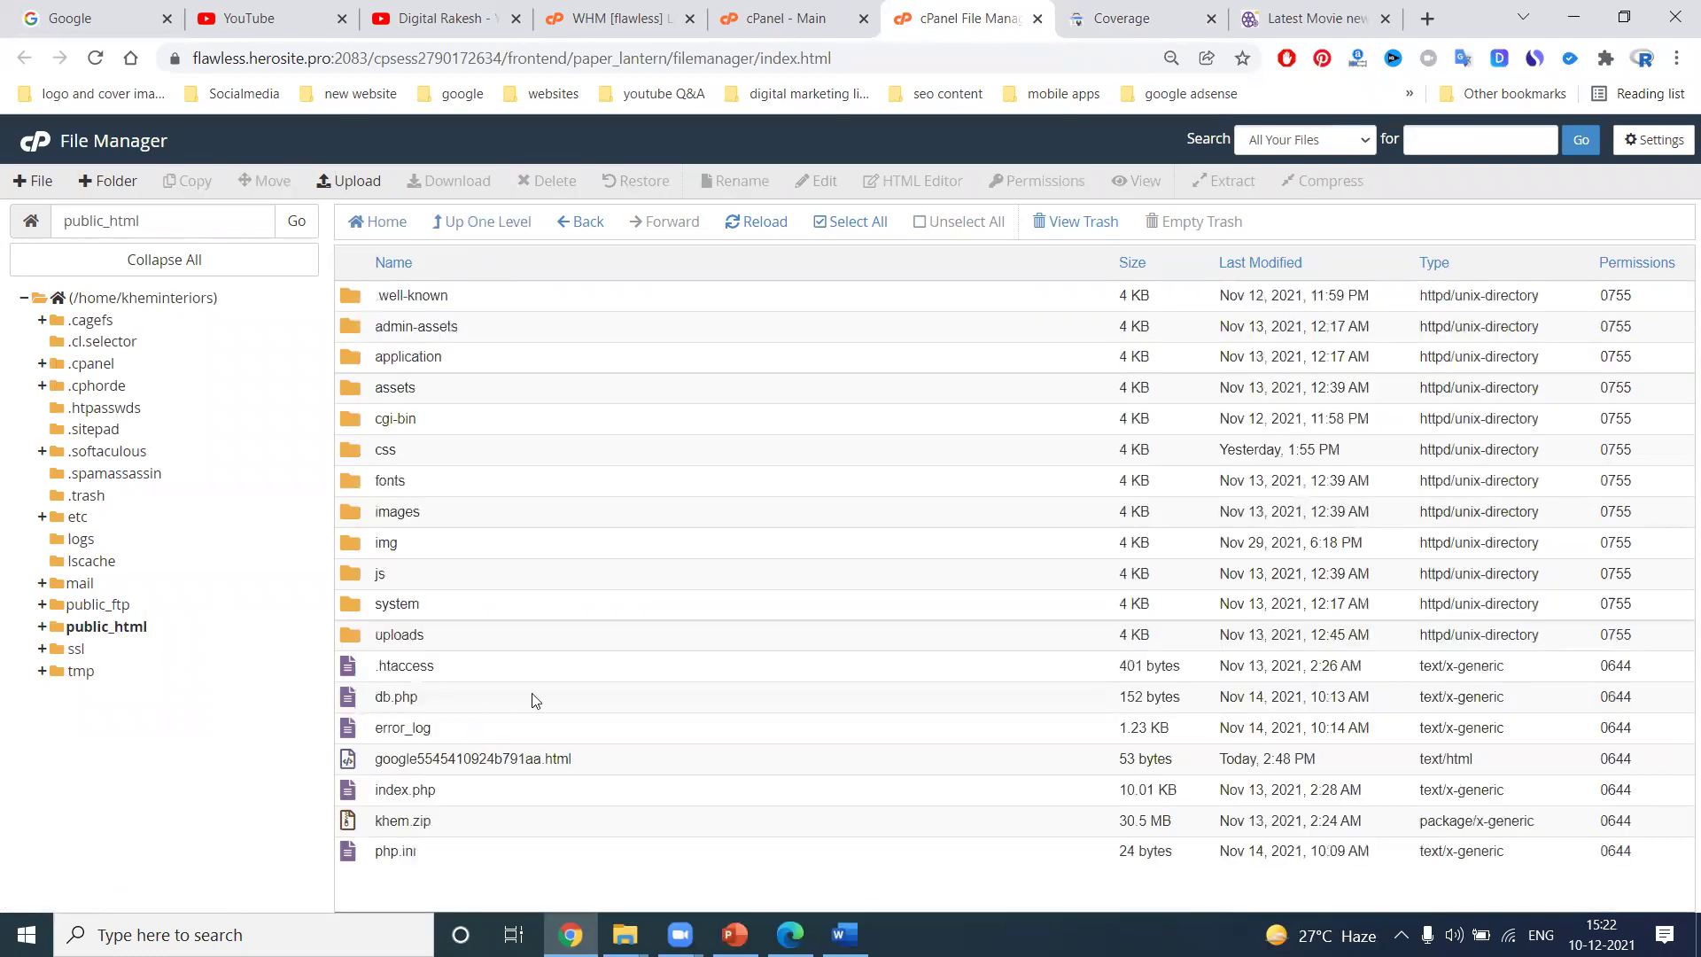
Upload the sitemap file from the Downloads folder to public_html
{"action": "left_click", "coordinate": [350, 180]}
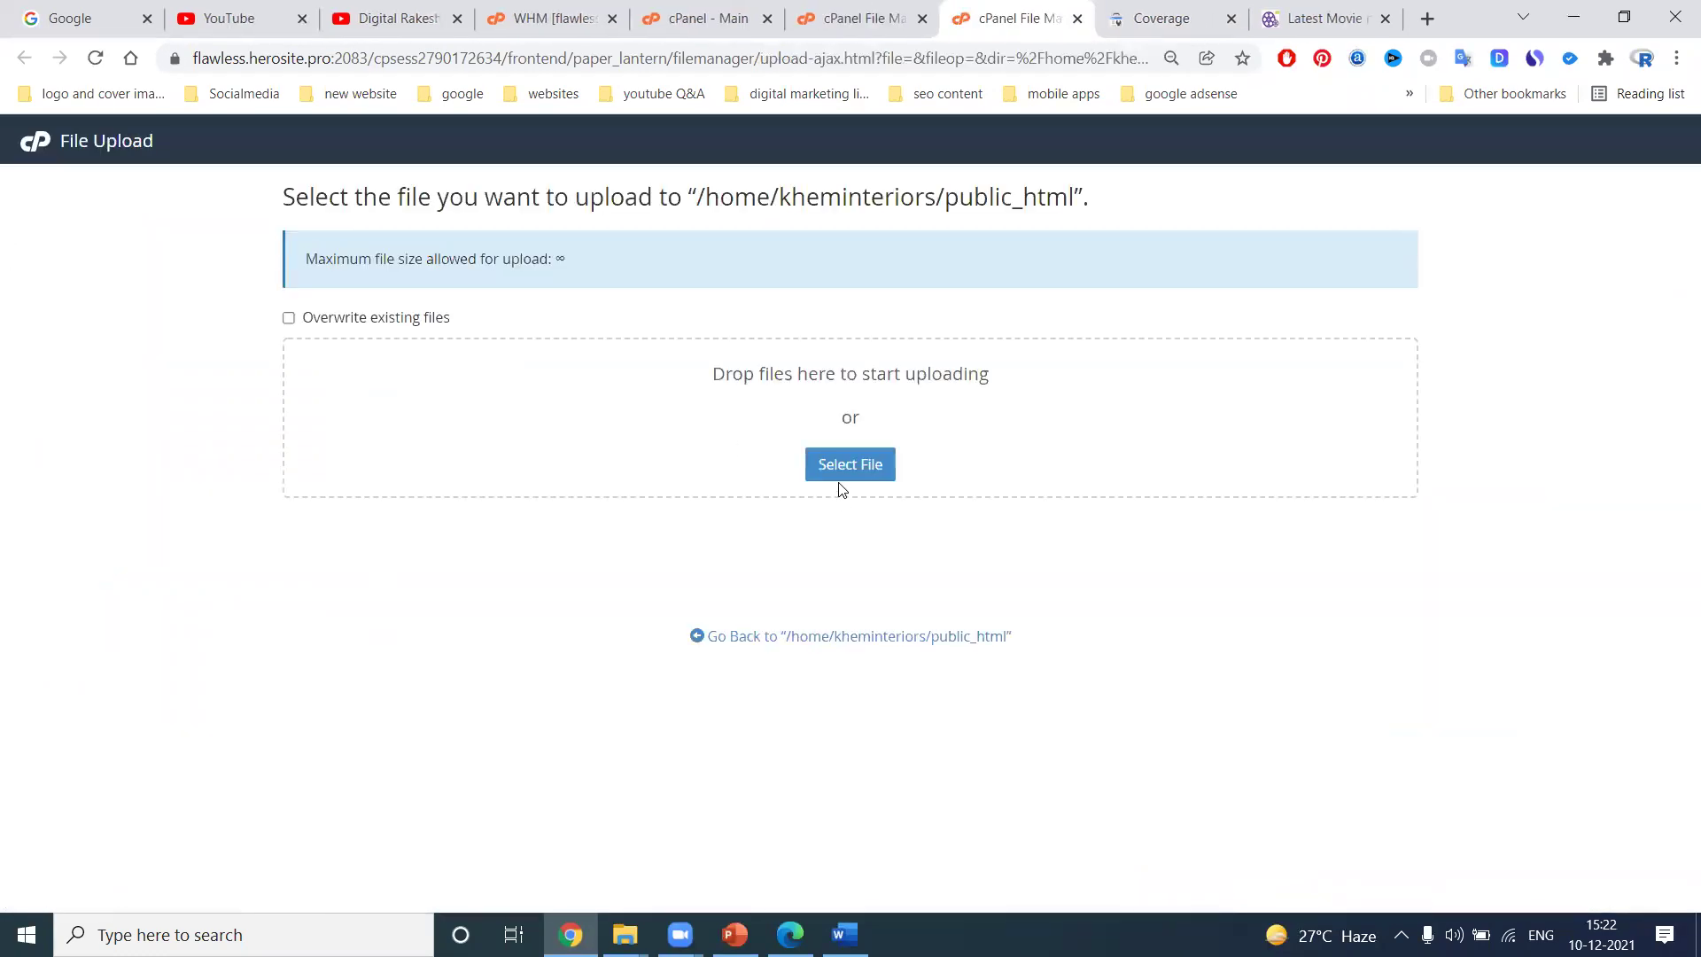
{"action": "left_click", "coordinate": [838, 478]}
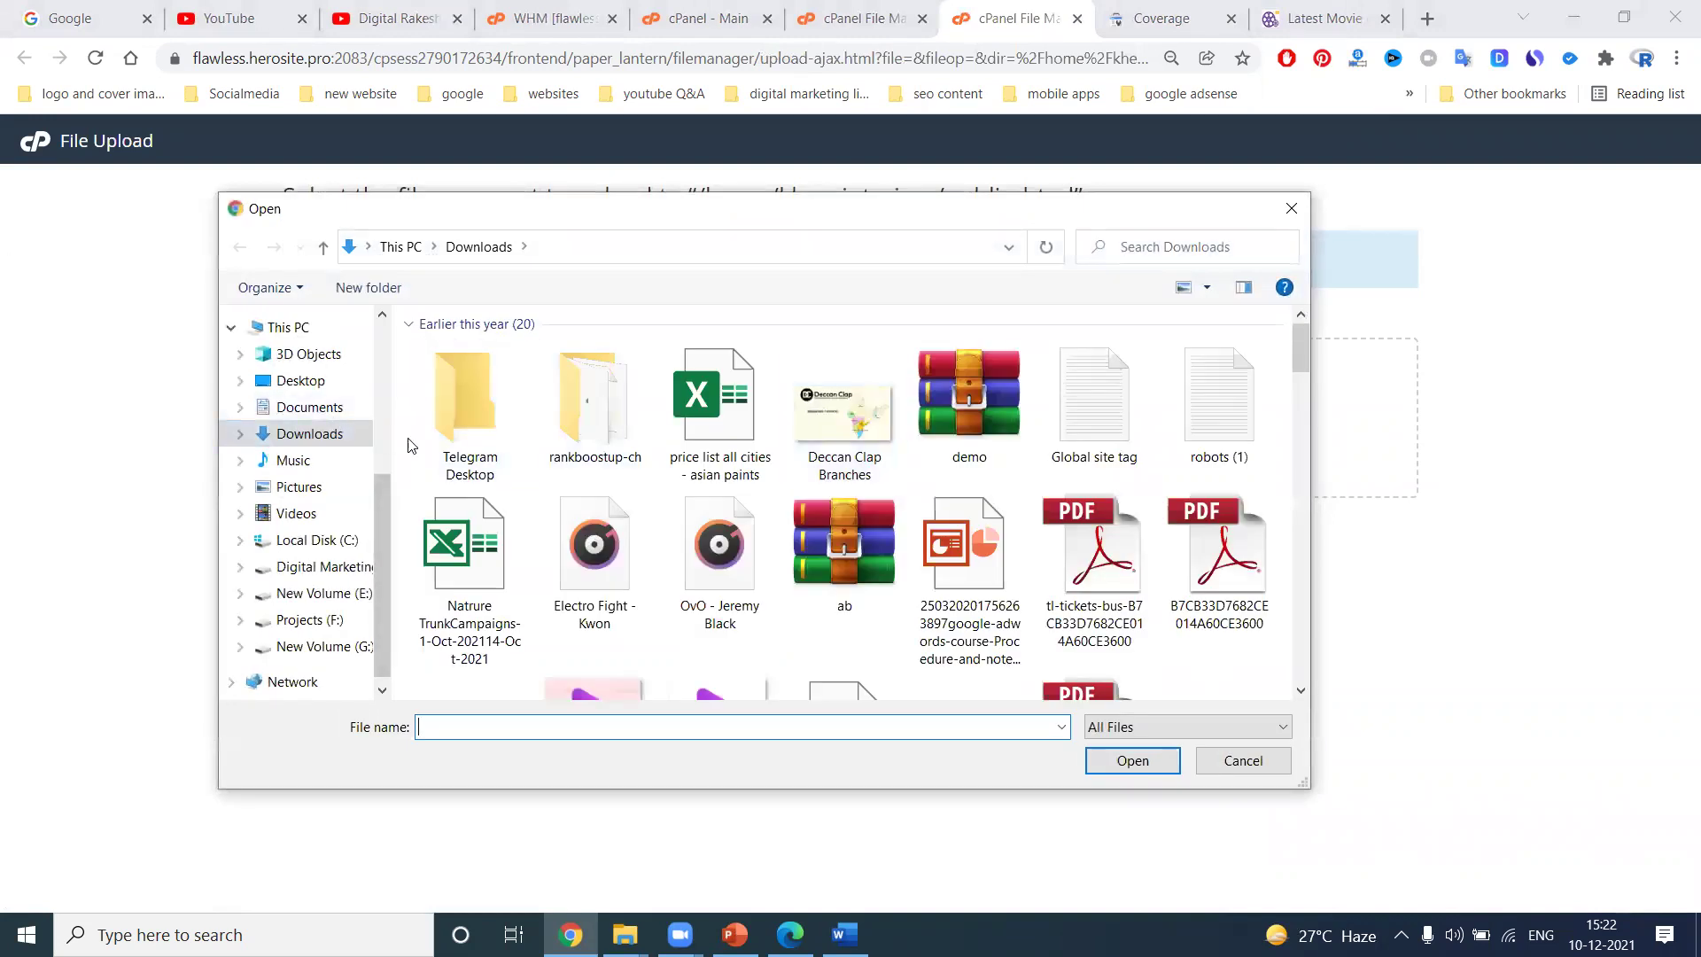
{"action": "scroll", "coordinate": [434, 450], "scroll_direction": "down", "scroll_amount": 15}
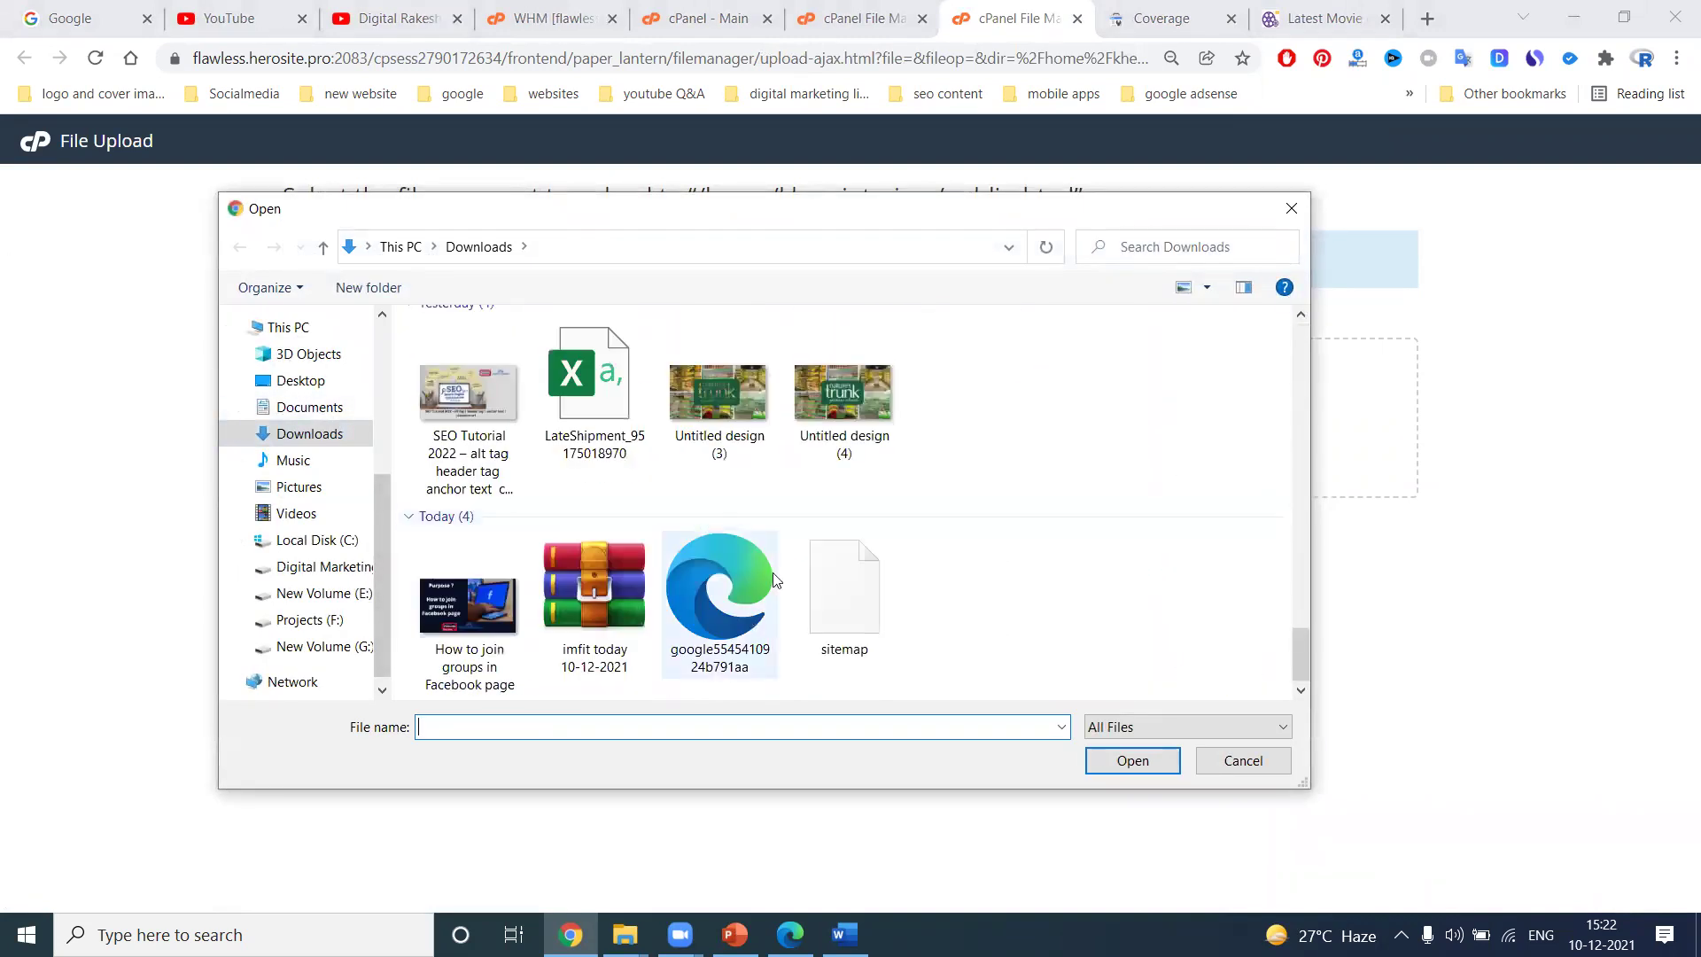
{"action": "double_click", "coordinate": [847, 602]}
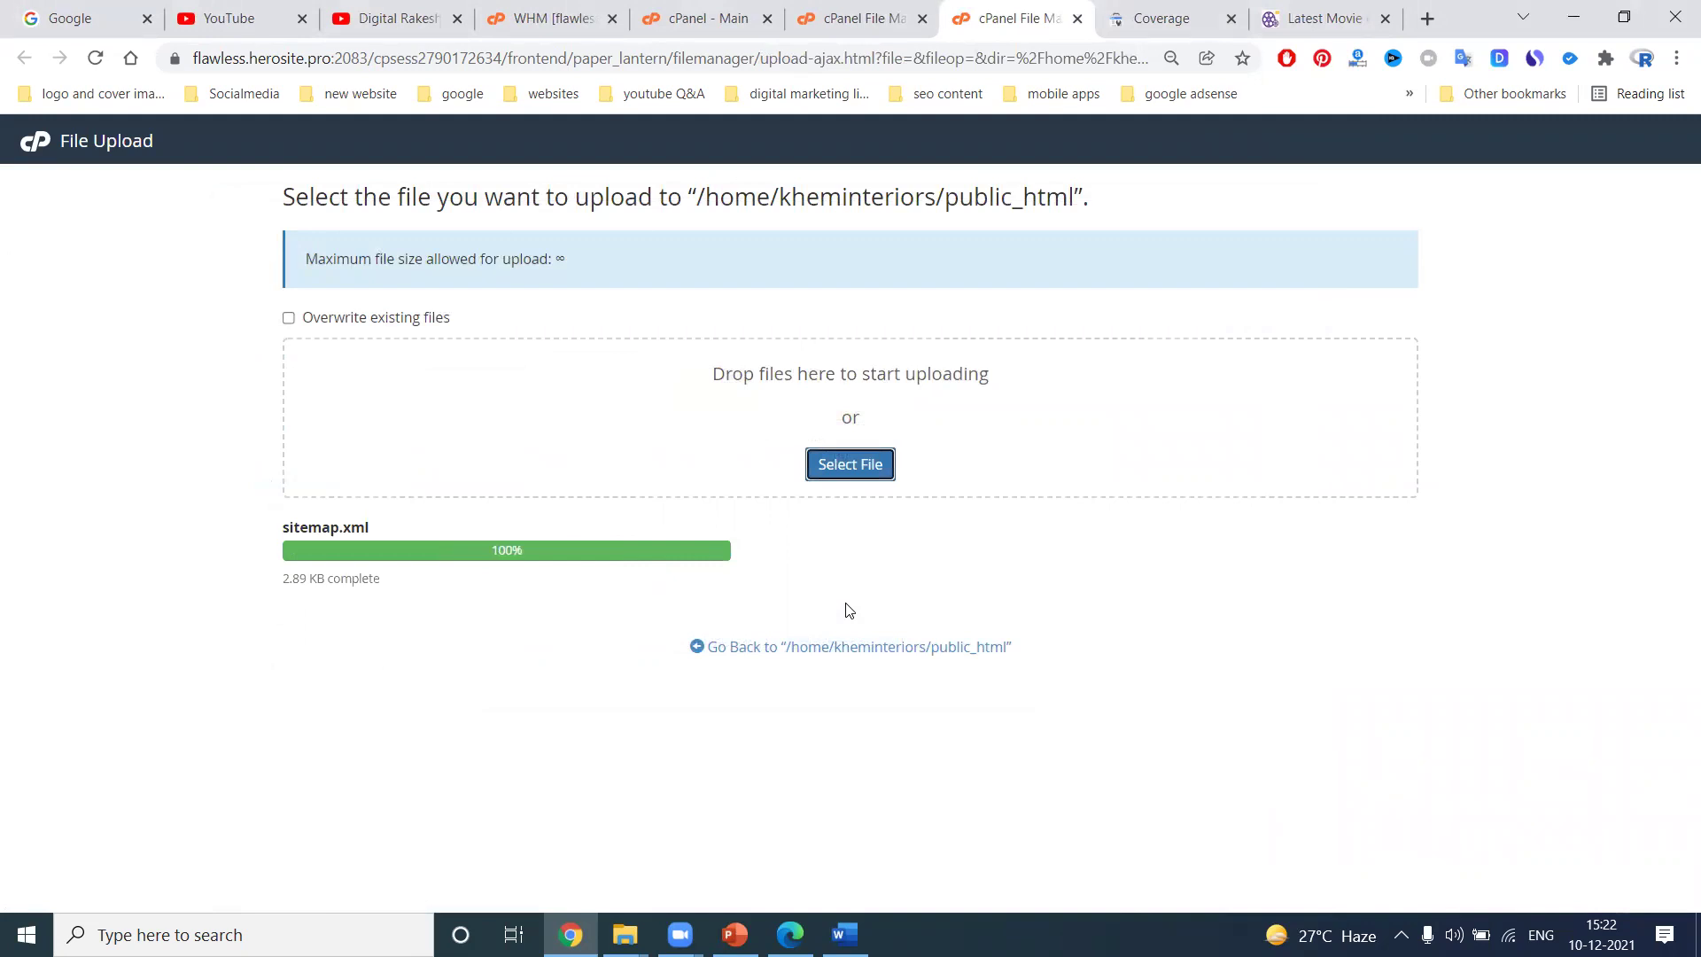
{"action": "left_click", "coordinate": [1198, 16]}
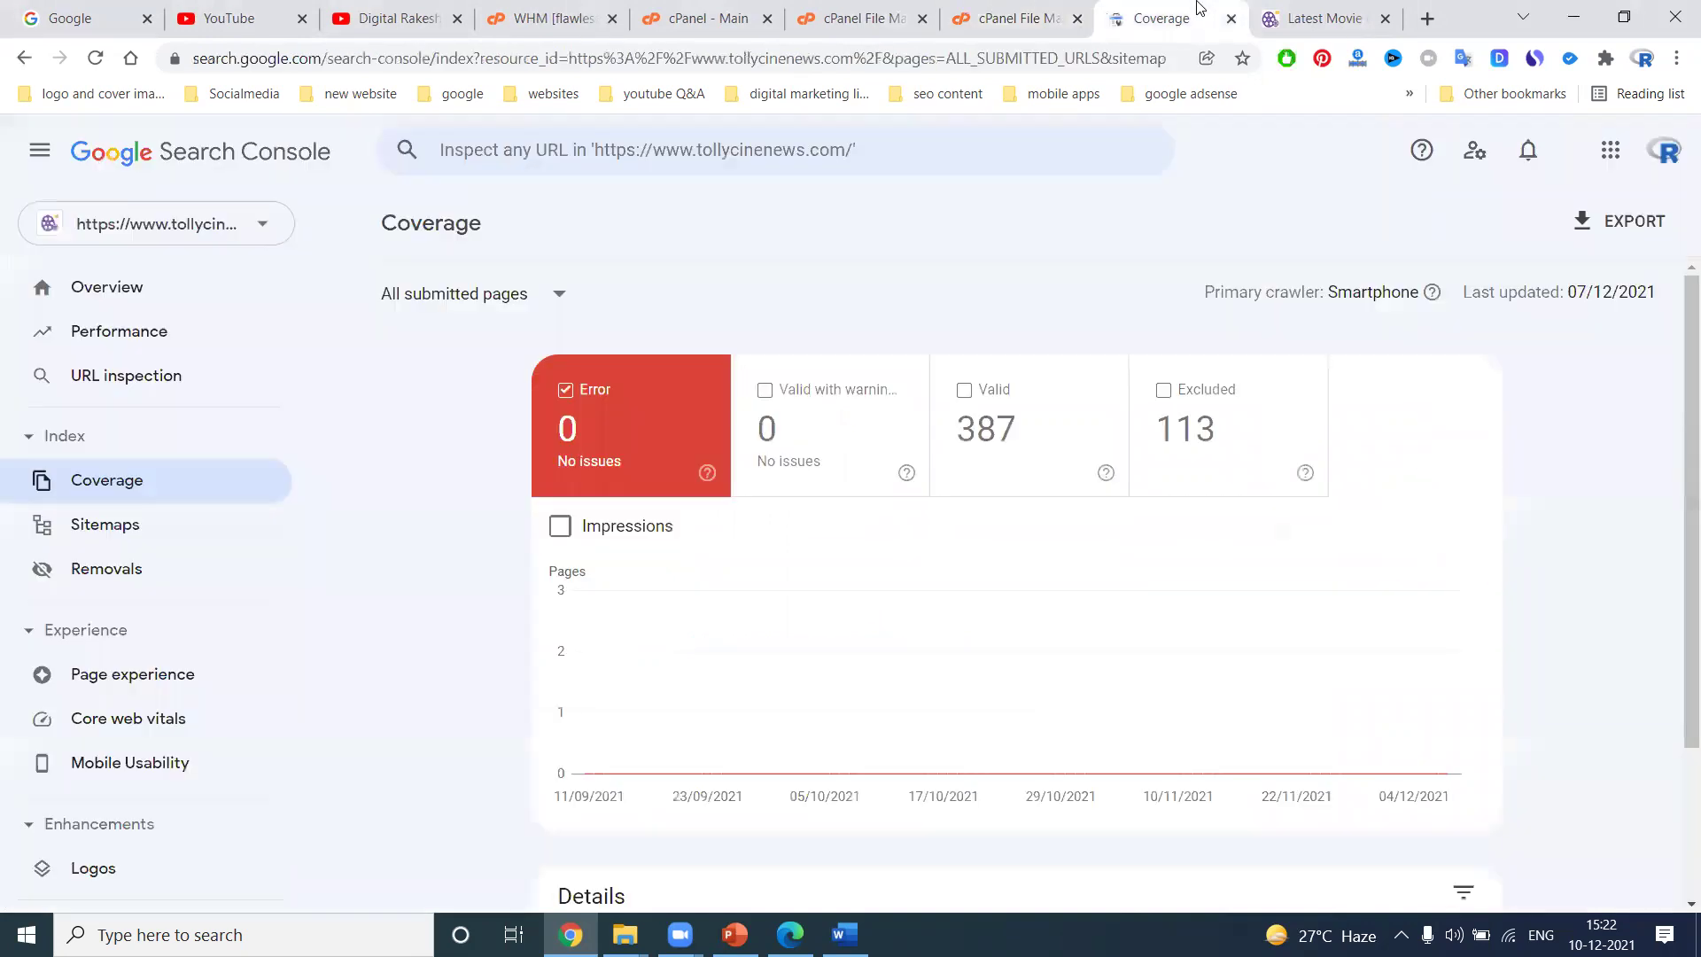
{"action": "left_click", "coordinate": [136, 223]}
{"action": "scroll", "coordinate": [177, 399], "scroll_direction": "down", "scroll_amount": 3}
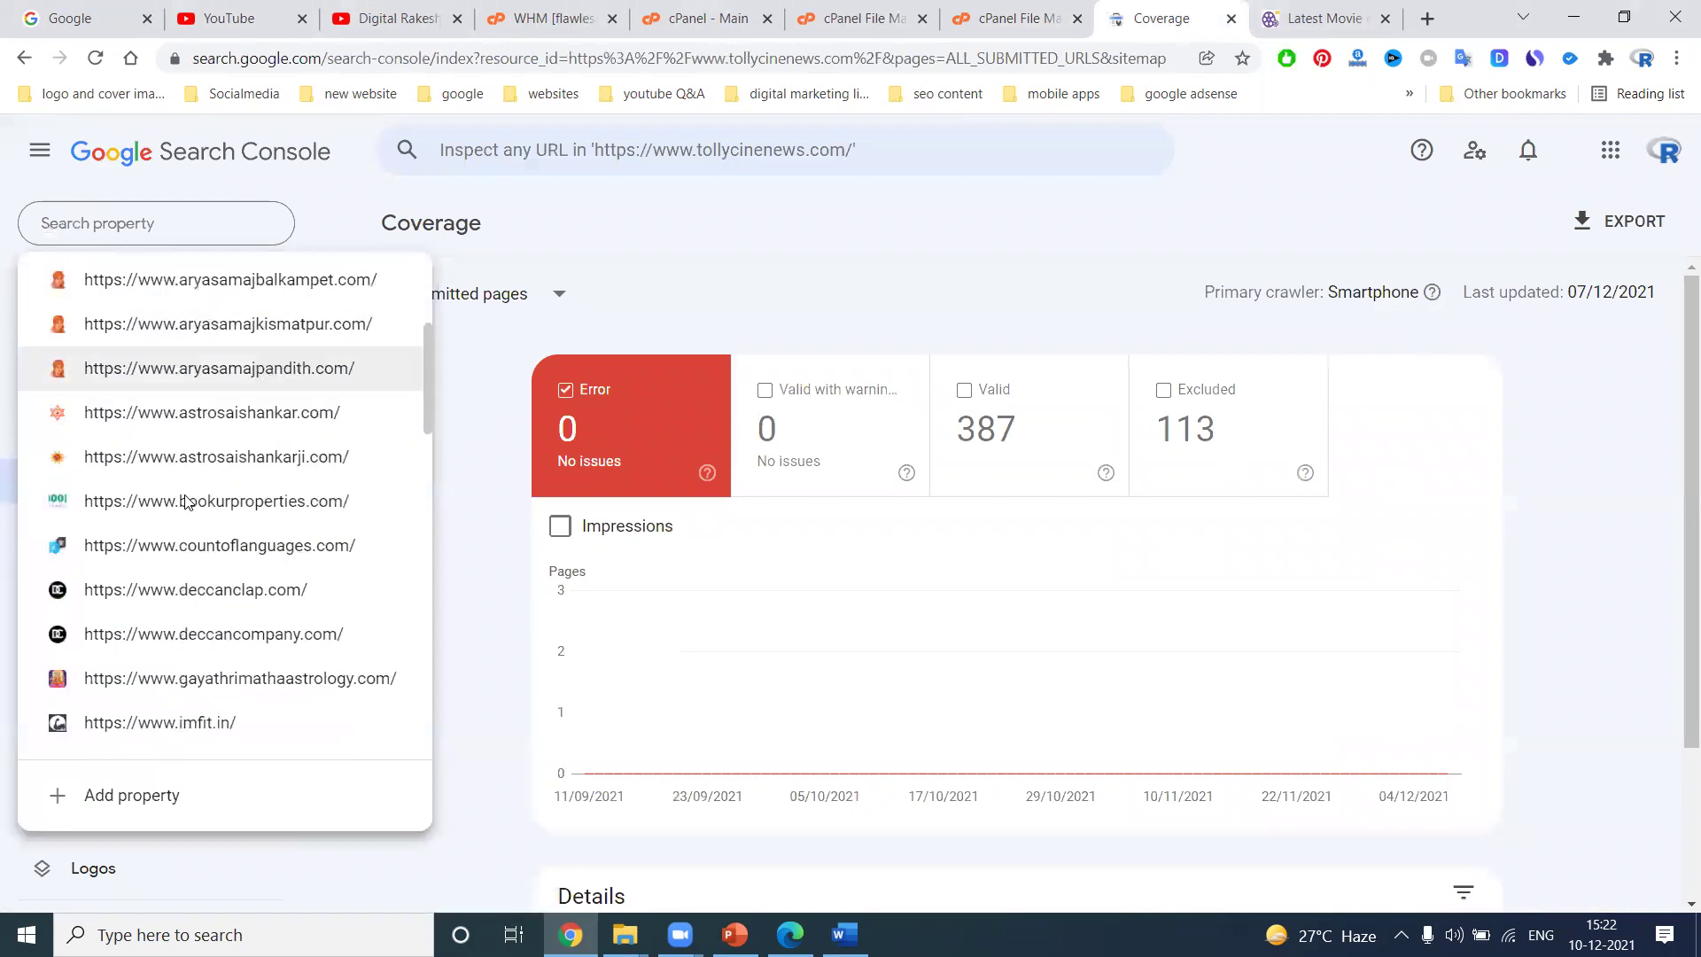
{"action": "scroll", "coordinate": [186, 501], "scroll_direction": "down", "scroll_amount": 3}
{"action": "left_click", "coordinate": [213, 548]}
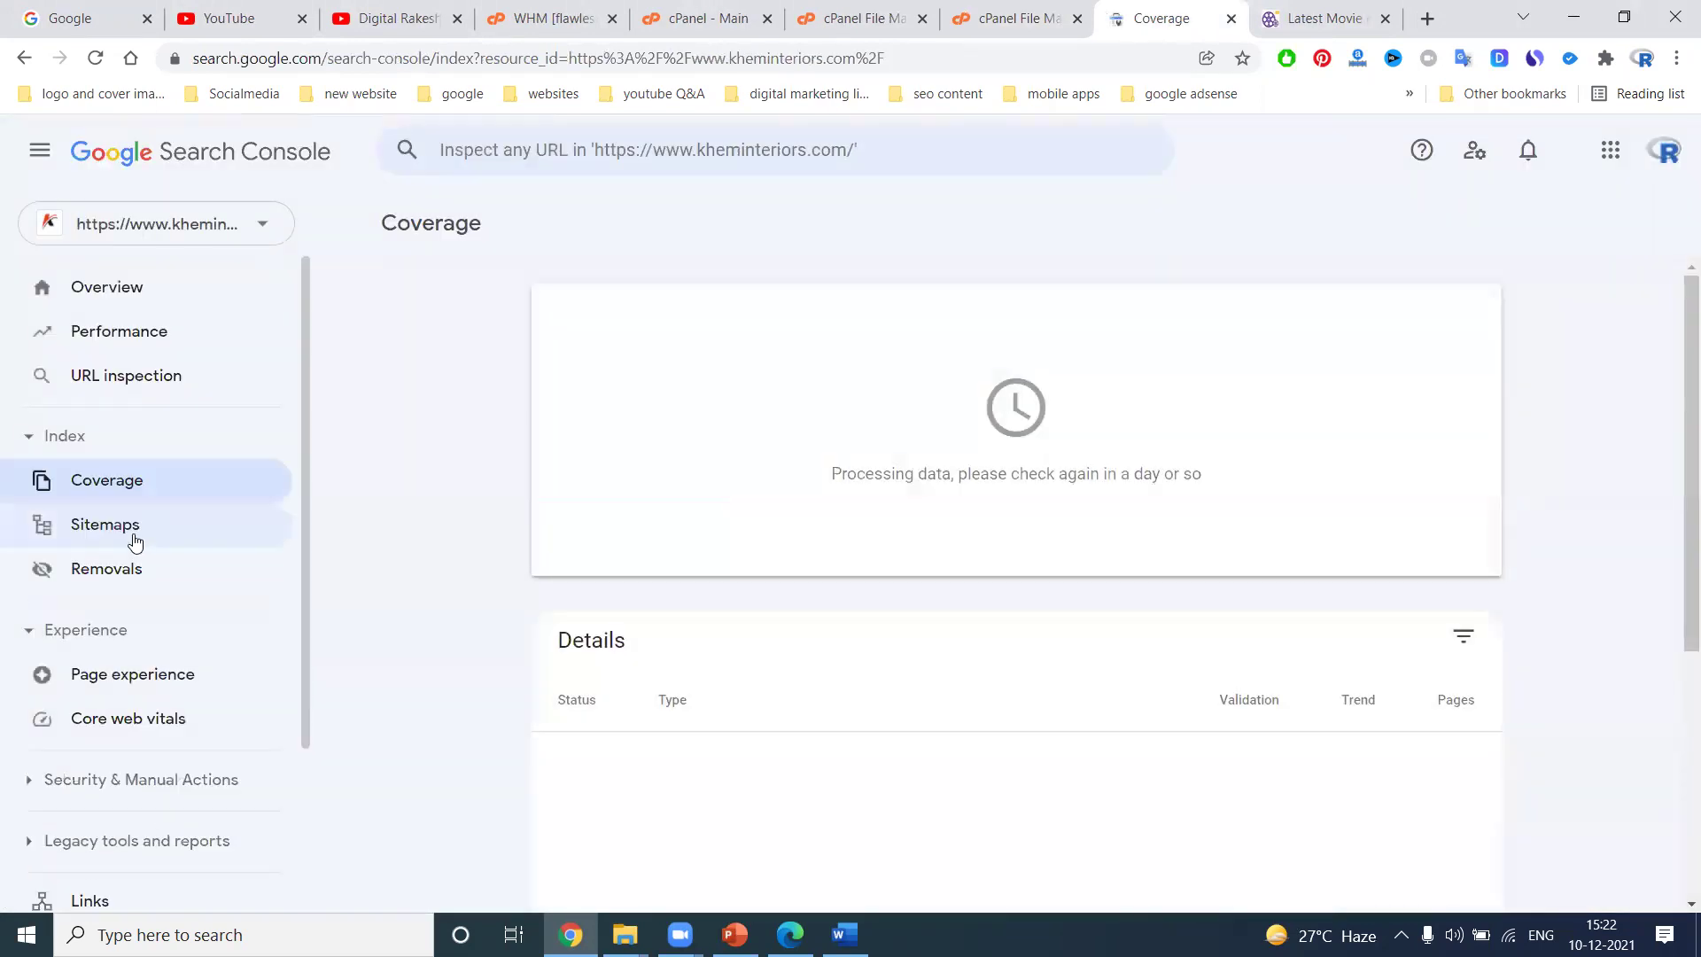
Enter sitemap.xml as the new sitemap URL for kheminteriors.com
{"action": "left_click", "coordinate": [135, 540]}
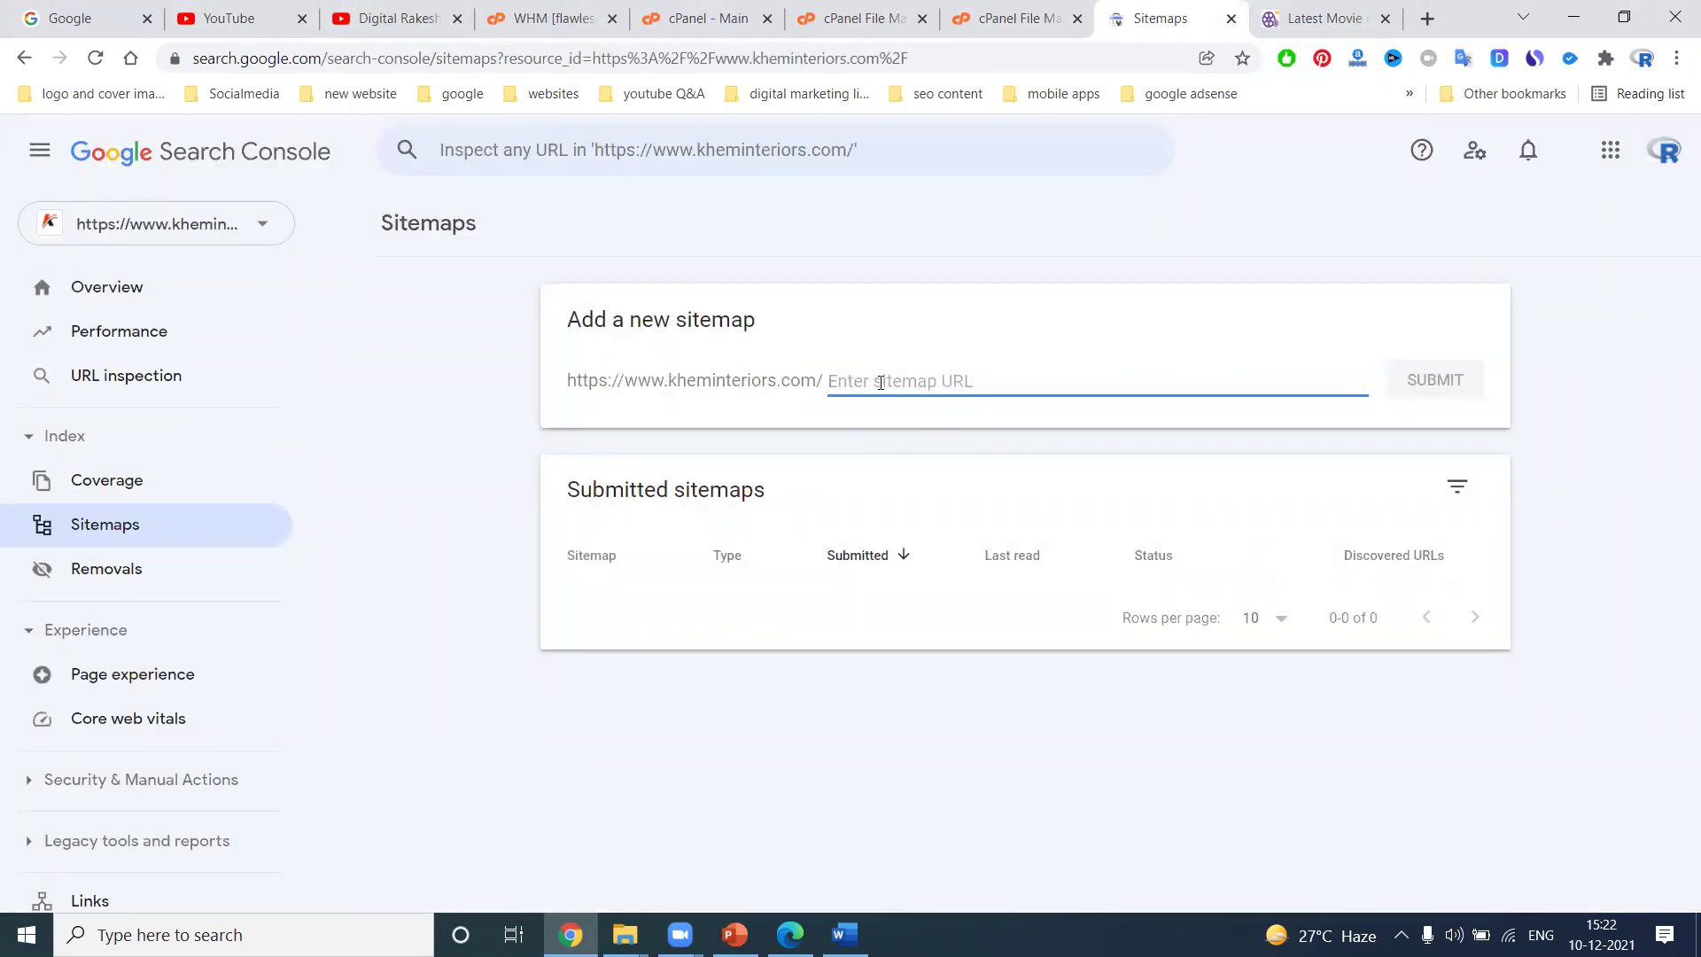
{"action": "type", "text": "sitemap.xml"}
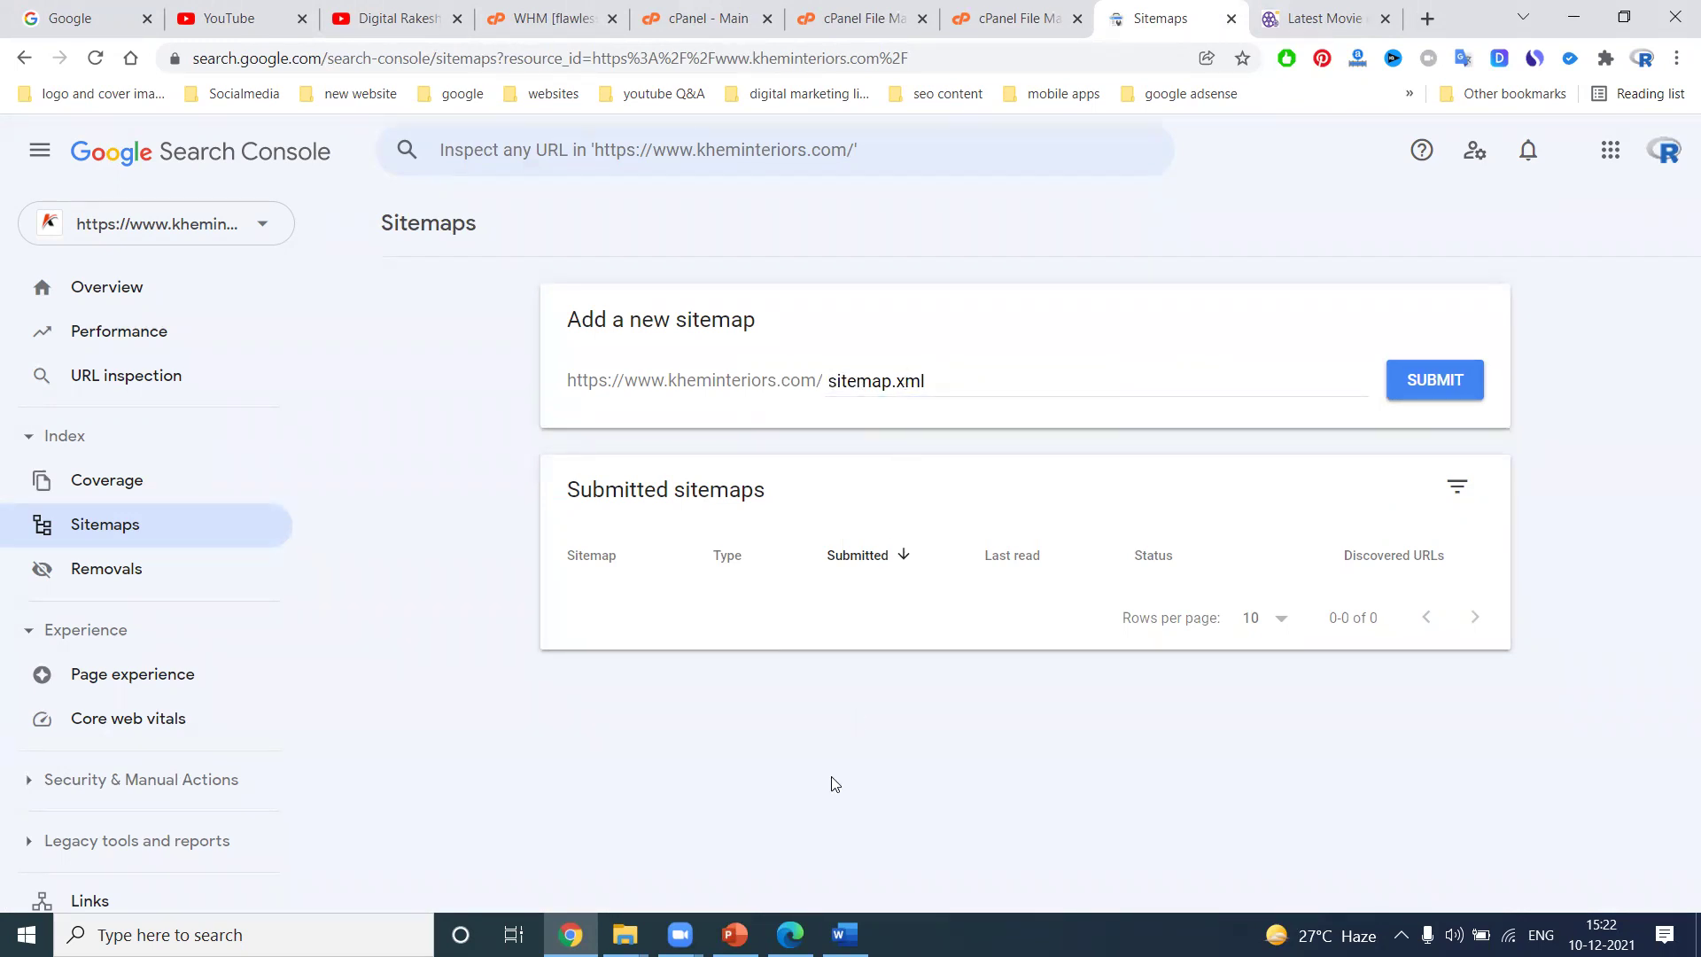
Review the XML sitemap slide in PowerPoint, the generated sitemap details in Edge and the cPanel upload, returning to Search Console
{"action": "left_click", "coordinate": [734, 935]}
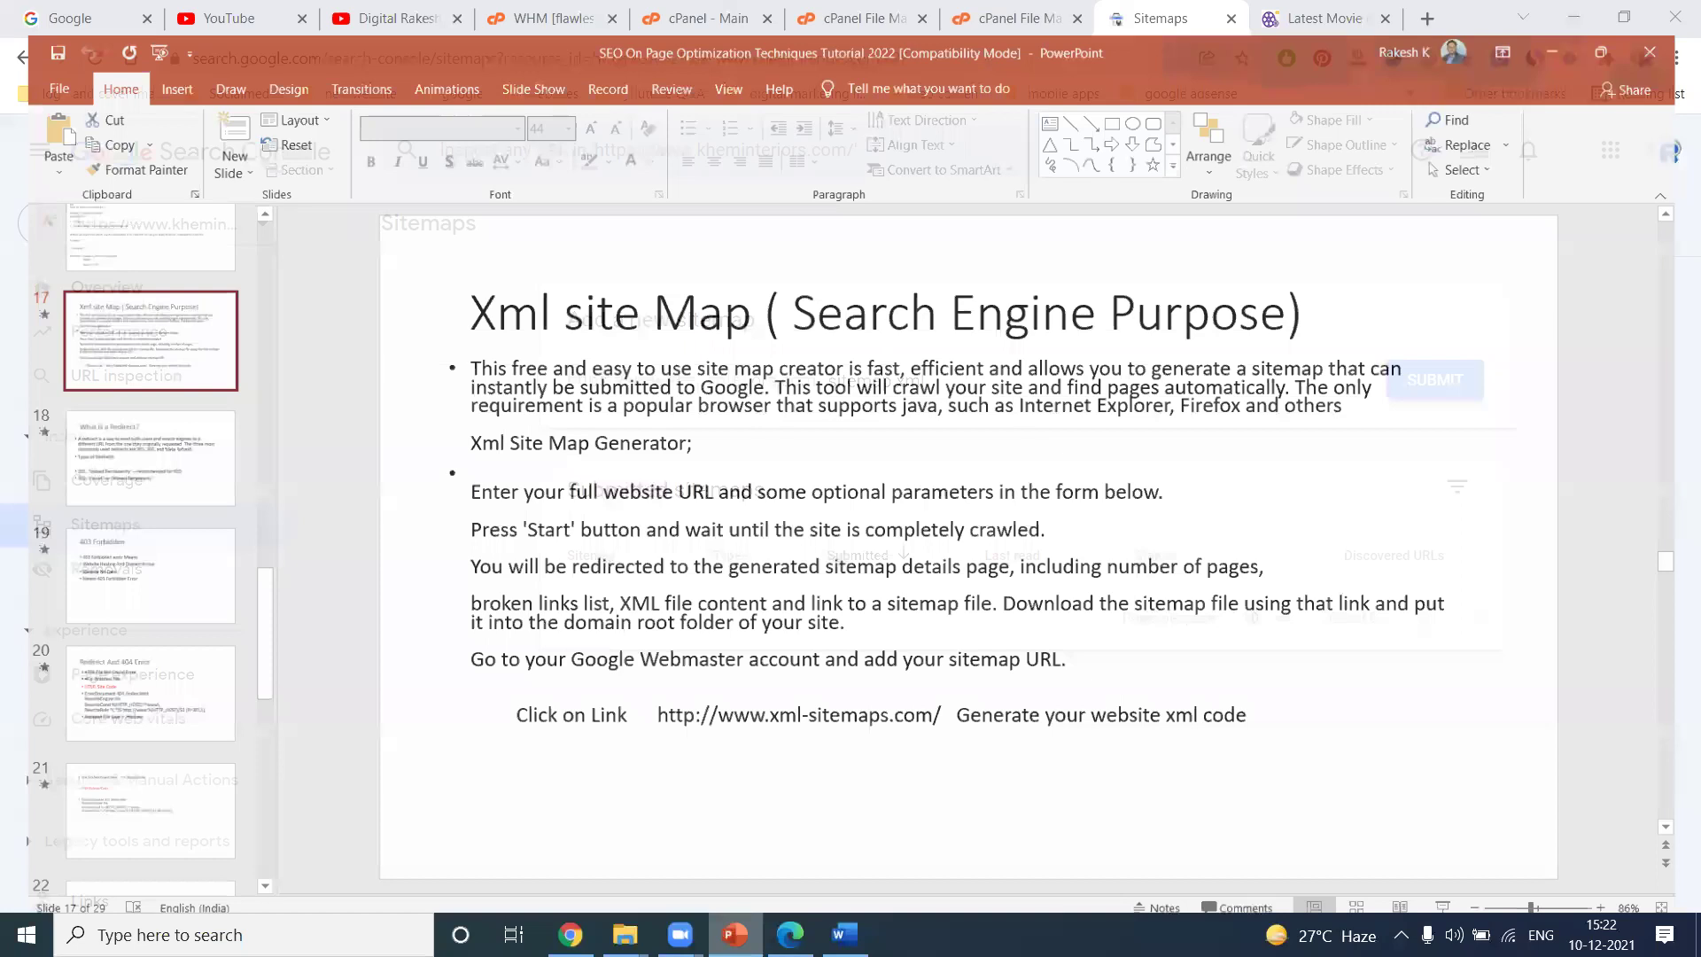
{"action": "left_click", "coordinate": [790, 930]}
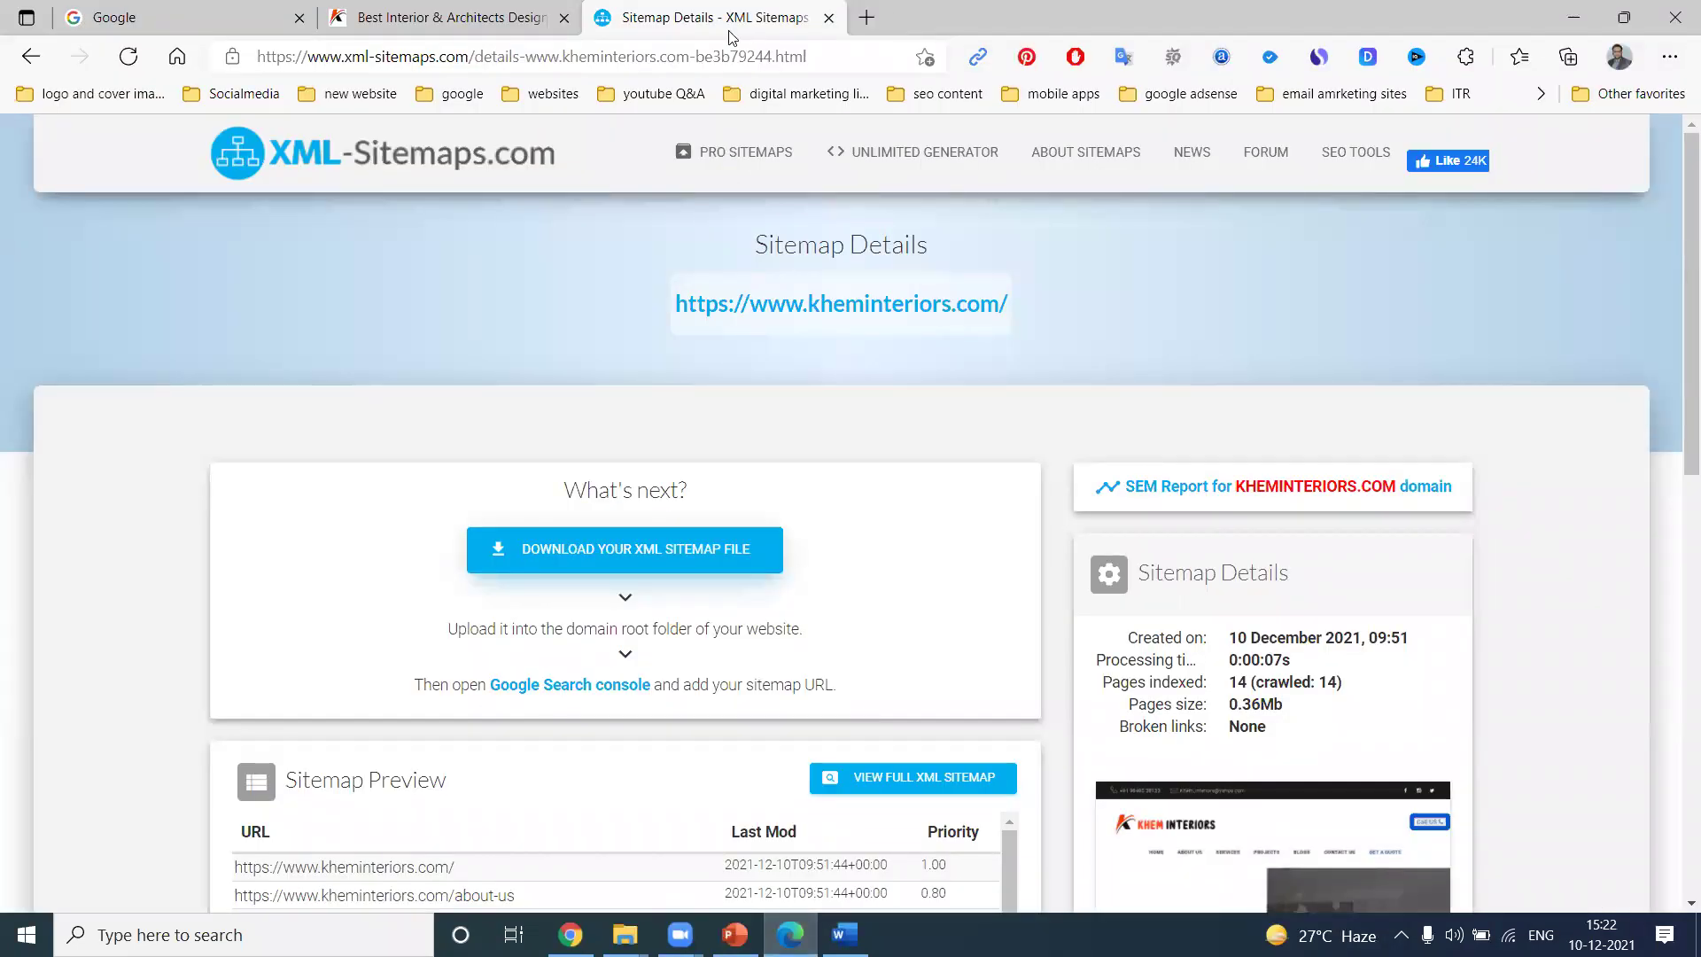
{"action": "left_click", "coordinate": [571, 935]}
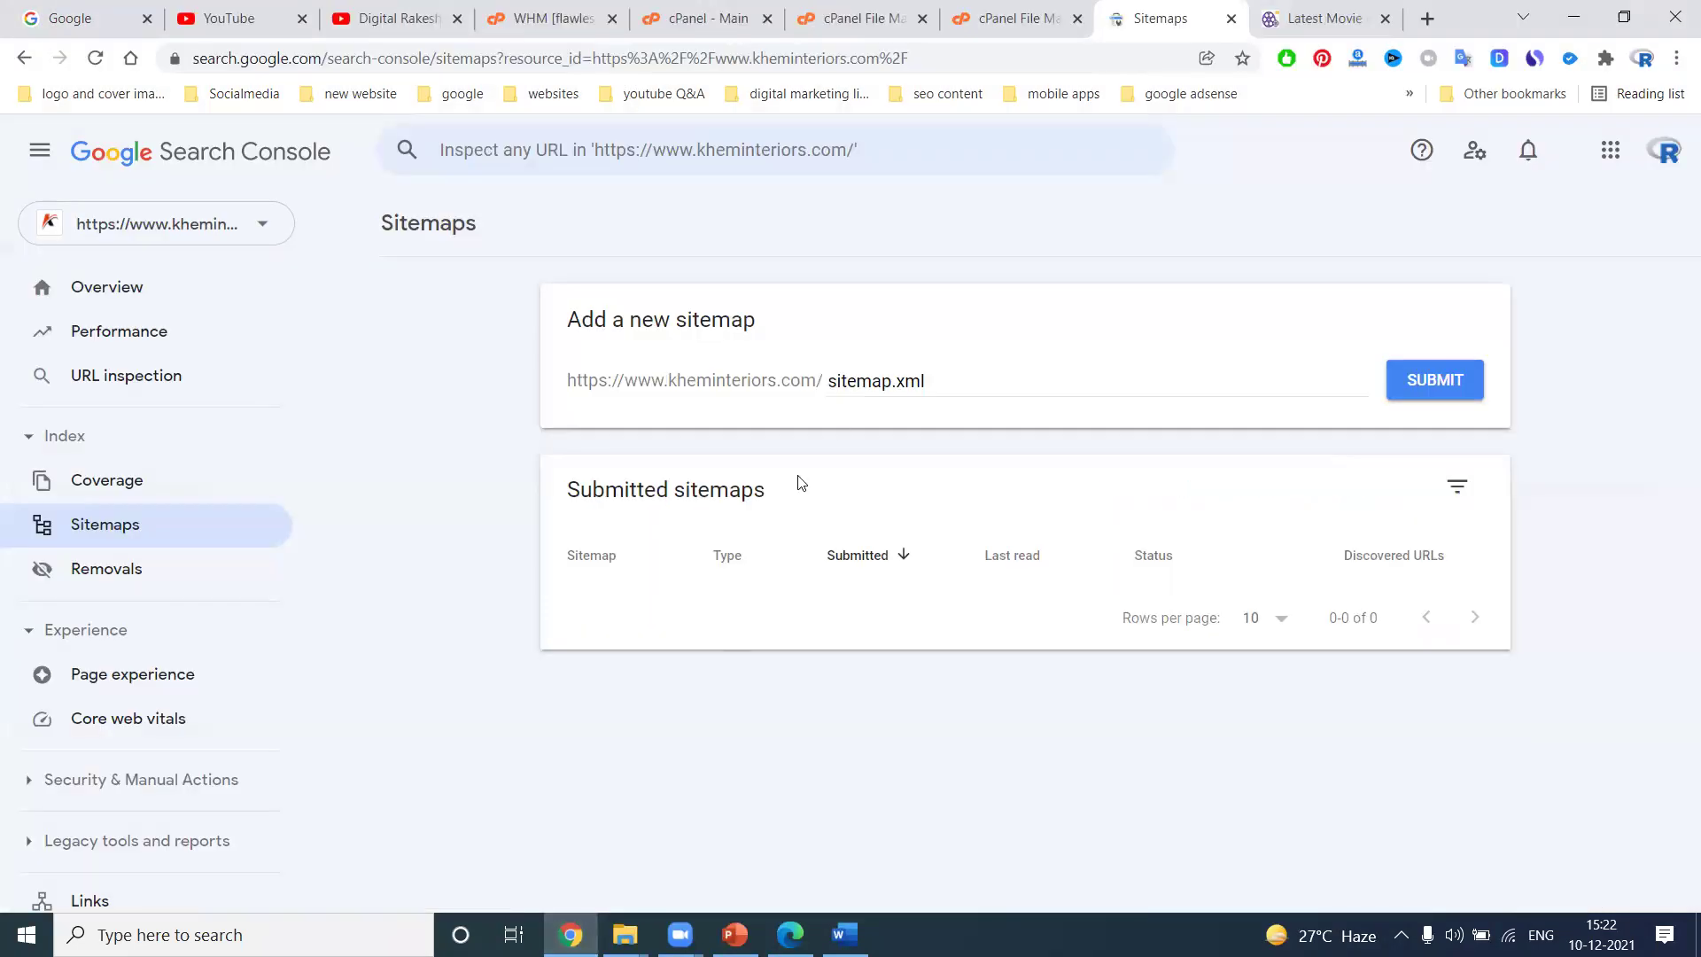
{"action": "left_click", "coordinate": [991, 8]}
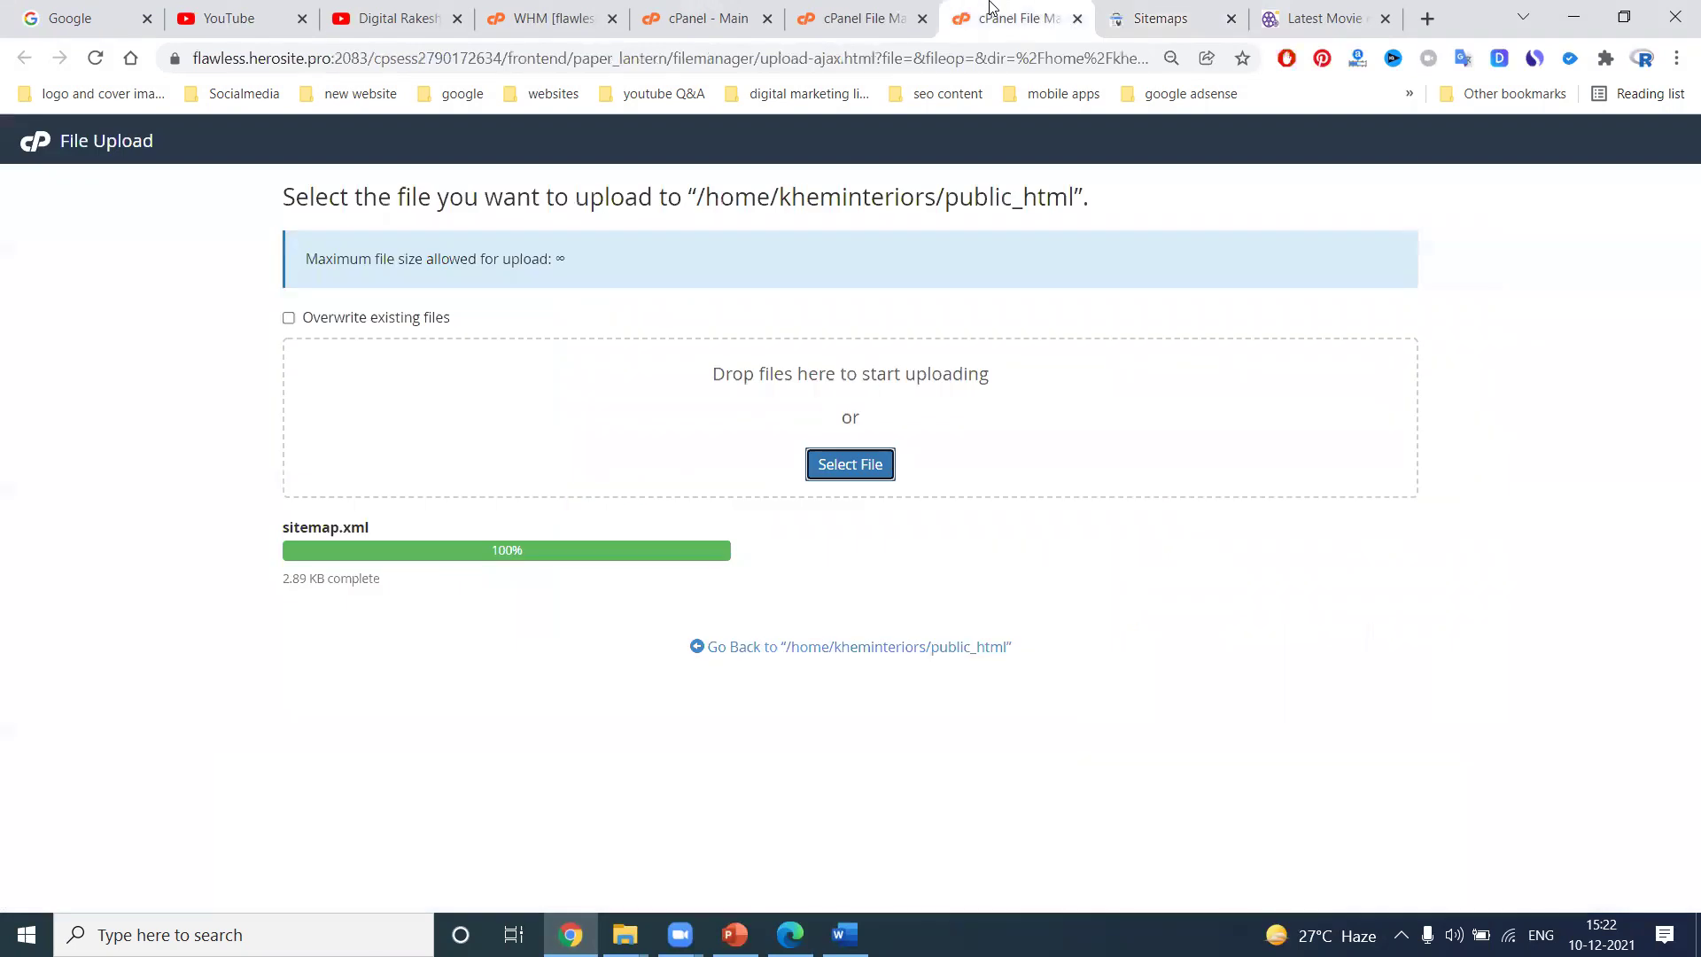
{"action": "left_click", "coordinate": [1125, 14]}
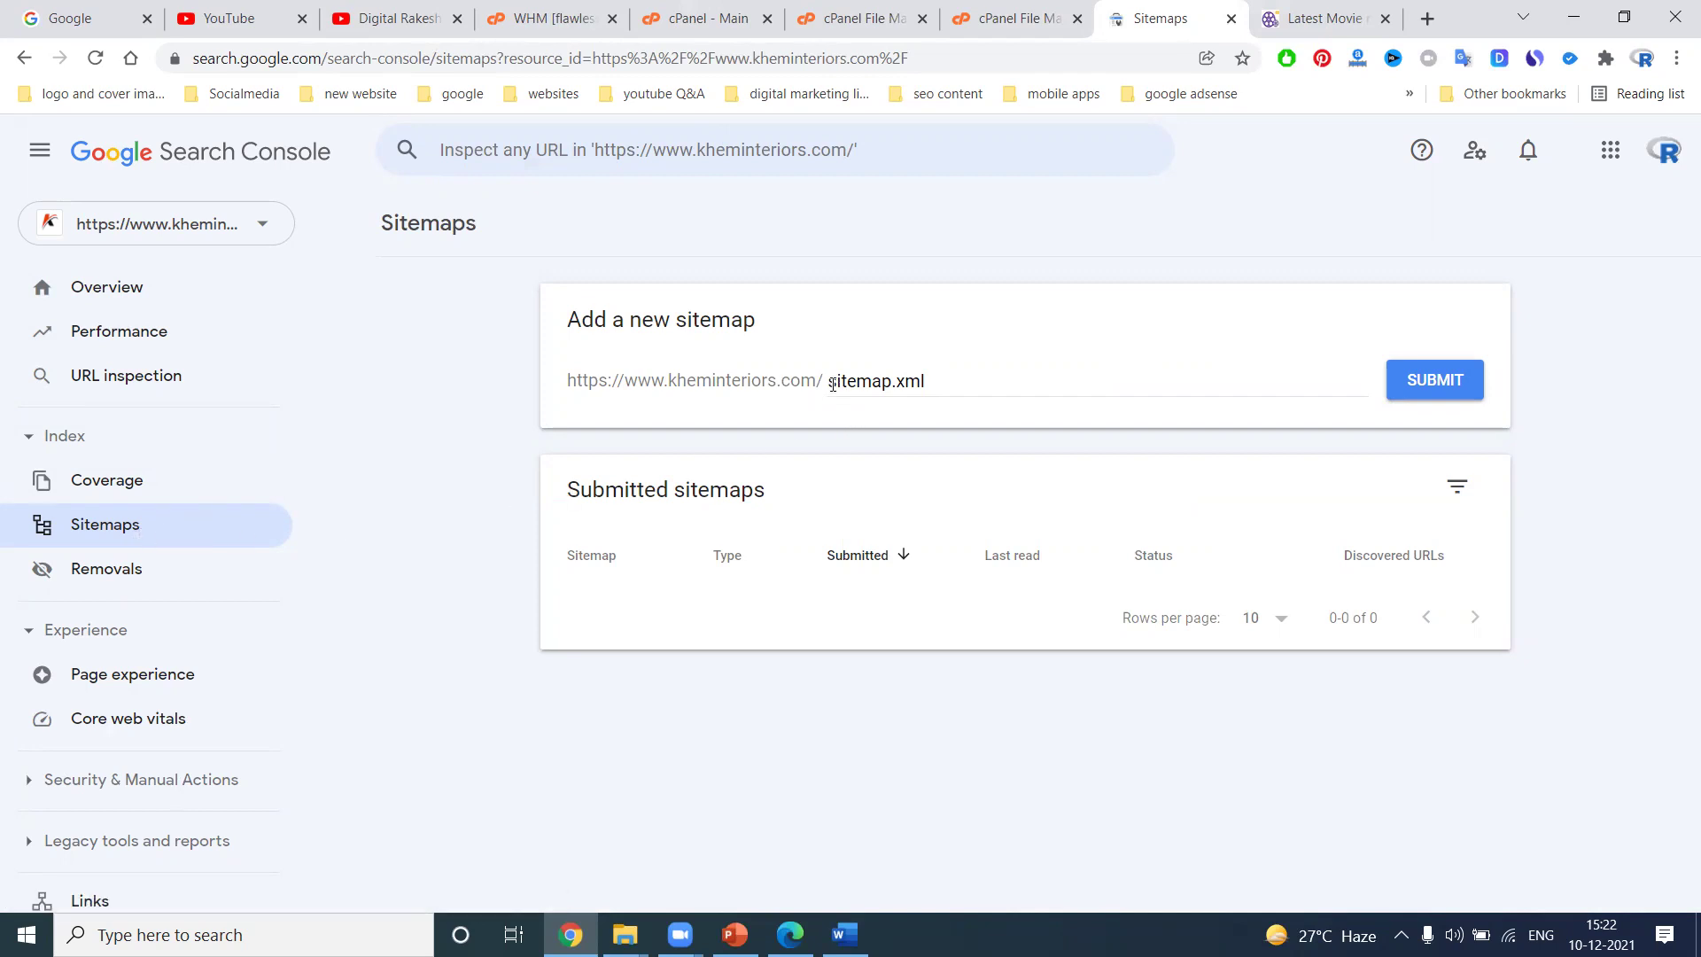
Try to submit sitemap.xml for kheminteriors.com in Search Console
{"action": "left_click", "coordinate": [1425, 365]}
{"action": "left_click", "coordinate": [1133, 599]}
{"action": "left_click", "coordinate": [1134, 598]}
{"action": "left_click", "coordinate": [1135, 592]}
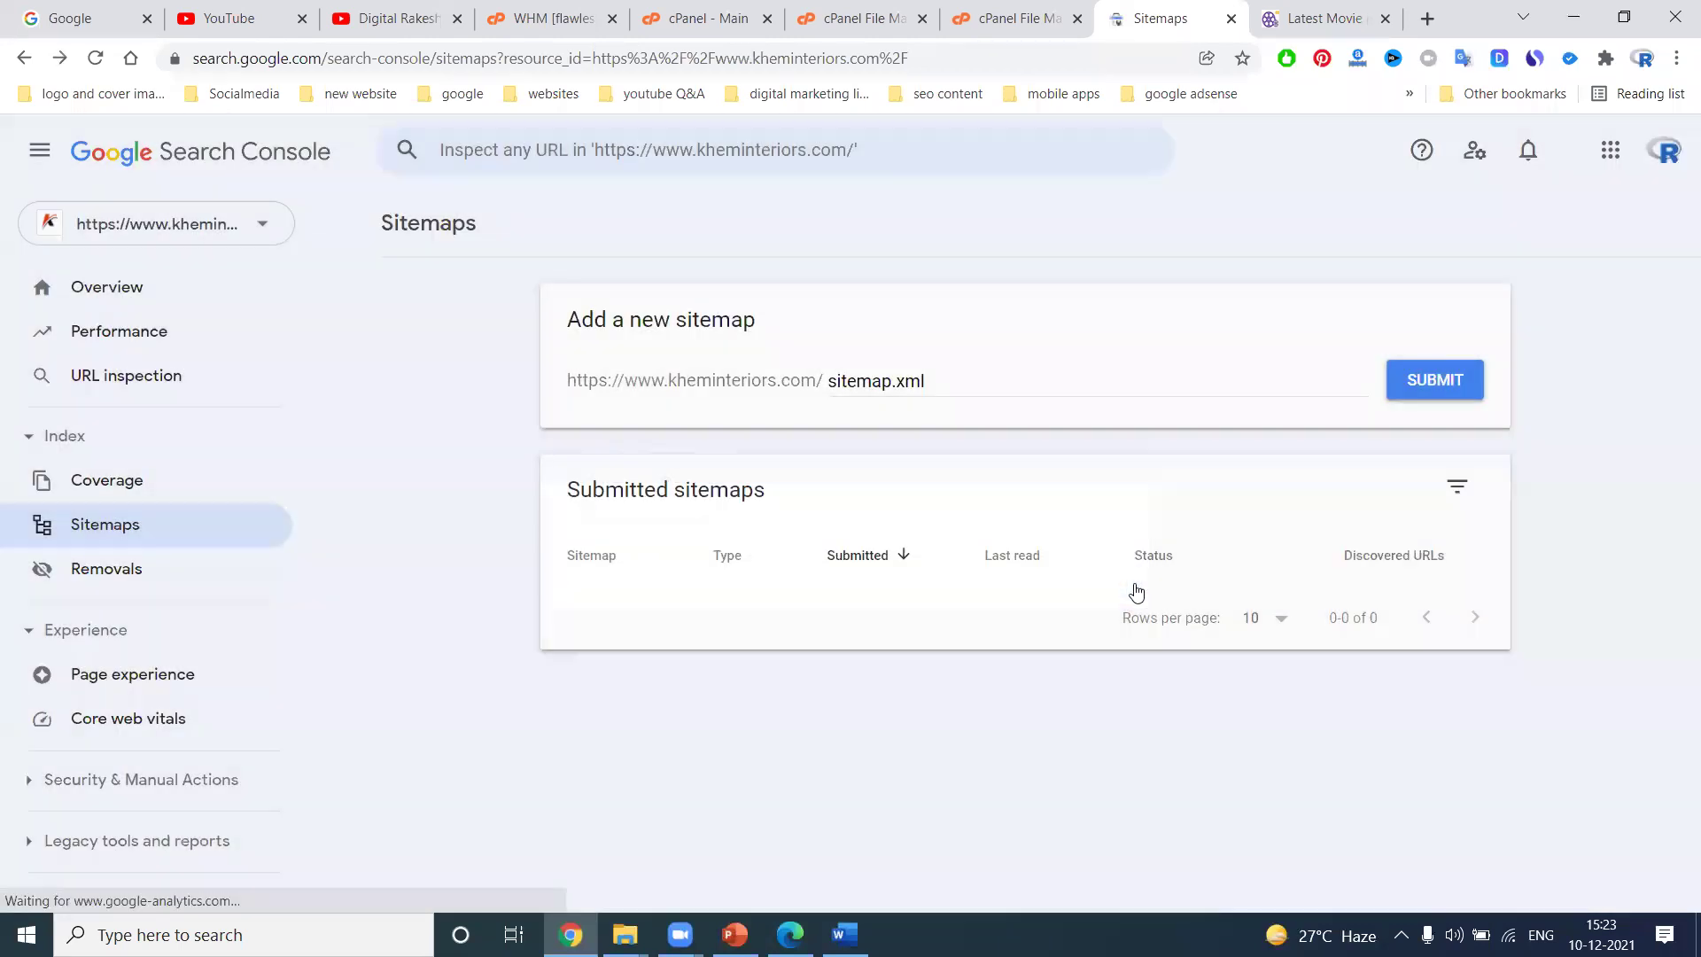
Submit sitemaps.xml as the sitemap for kheminteriors.com, reload the report and open the submitted entry's details
{"action": "left_click", "coordinate": [887, 383]}
{"action": "type", "text": "s"}
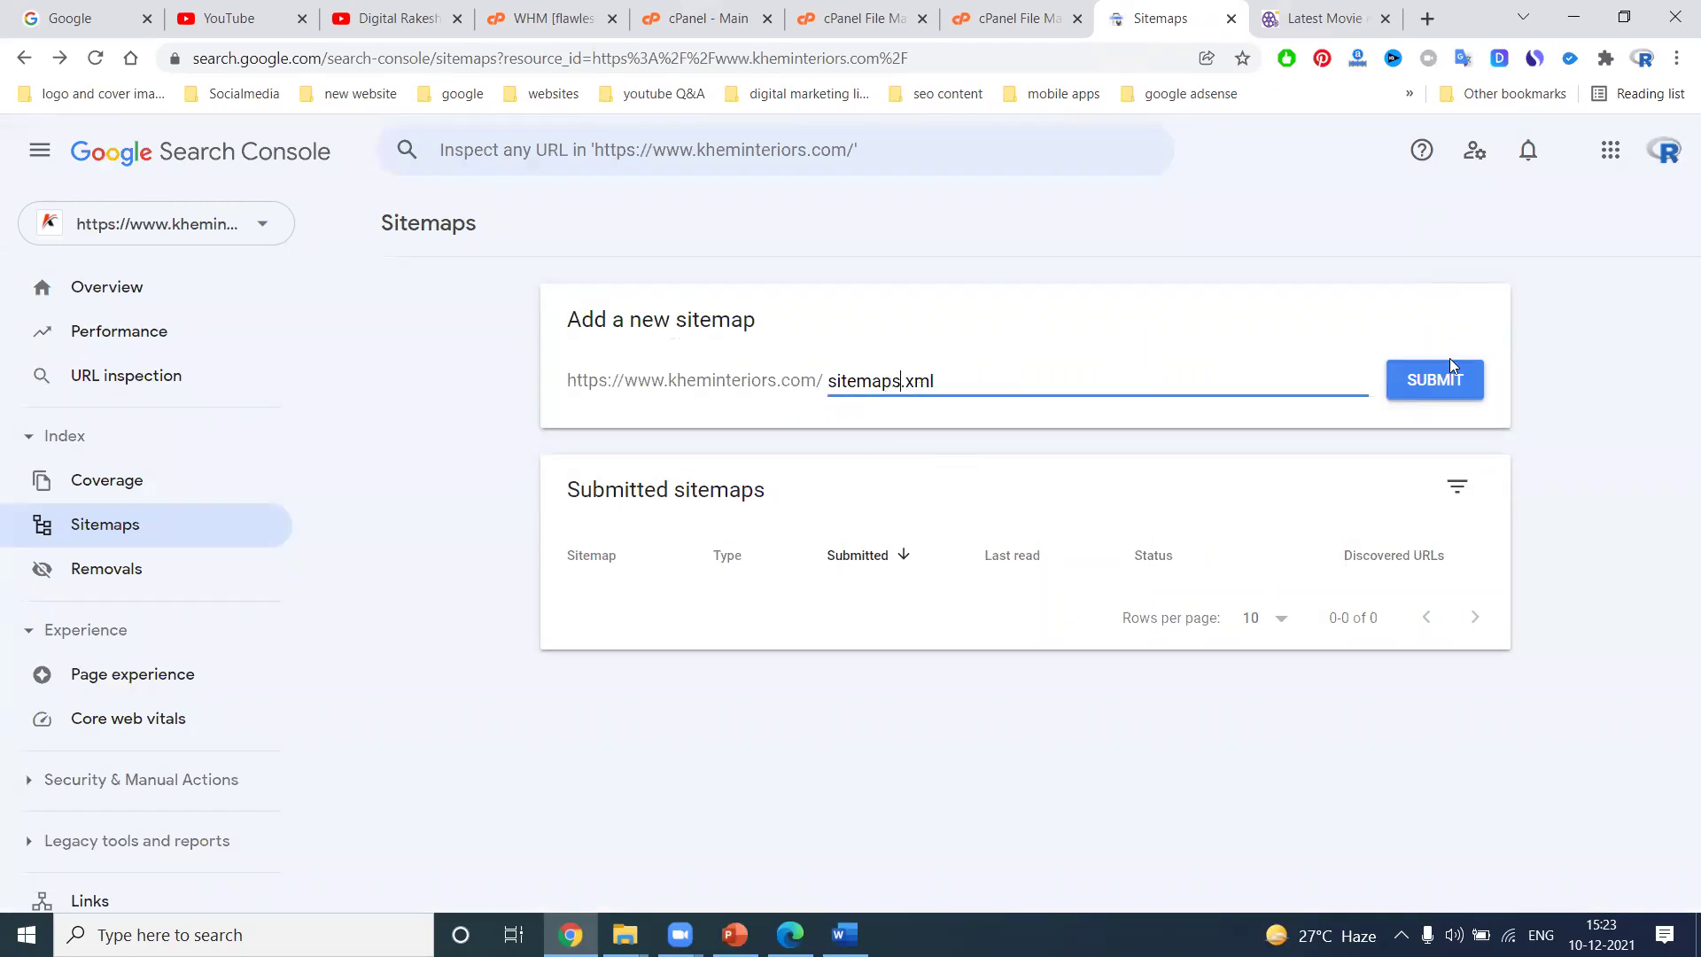
{"action": "left_click", "coordinate": [1443, 377]}
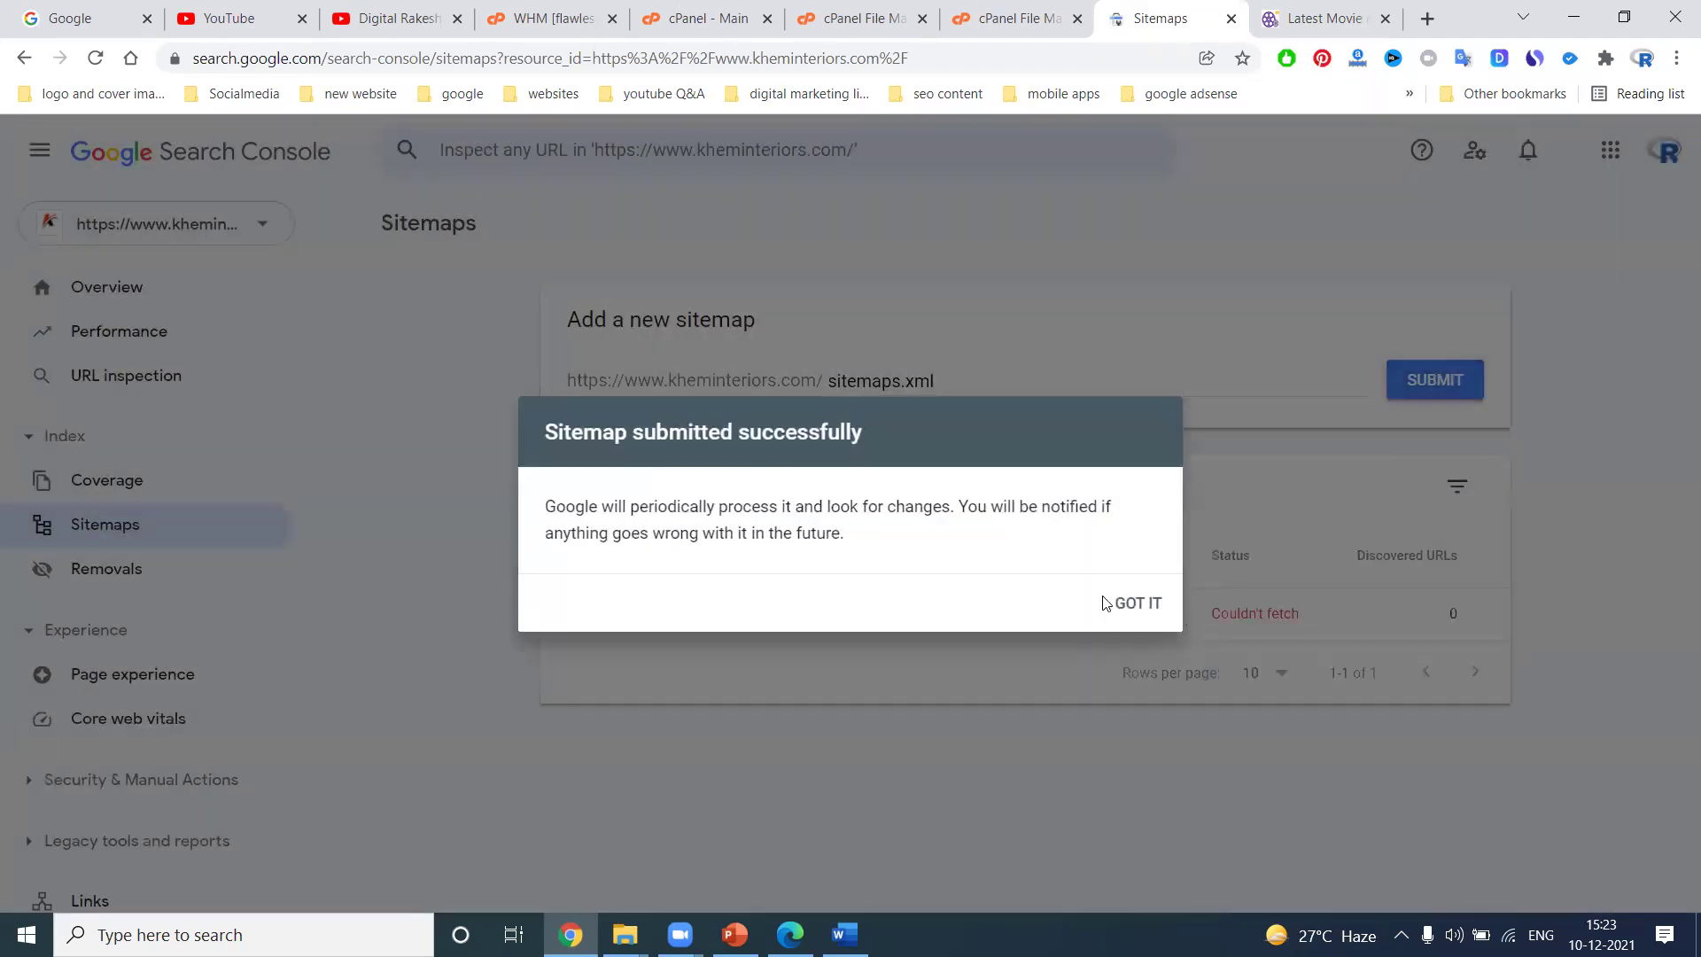
{"action": "left_click", "coordinate": [1113, 605]}
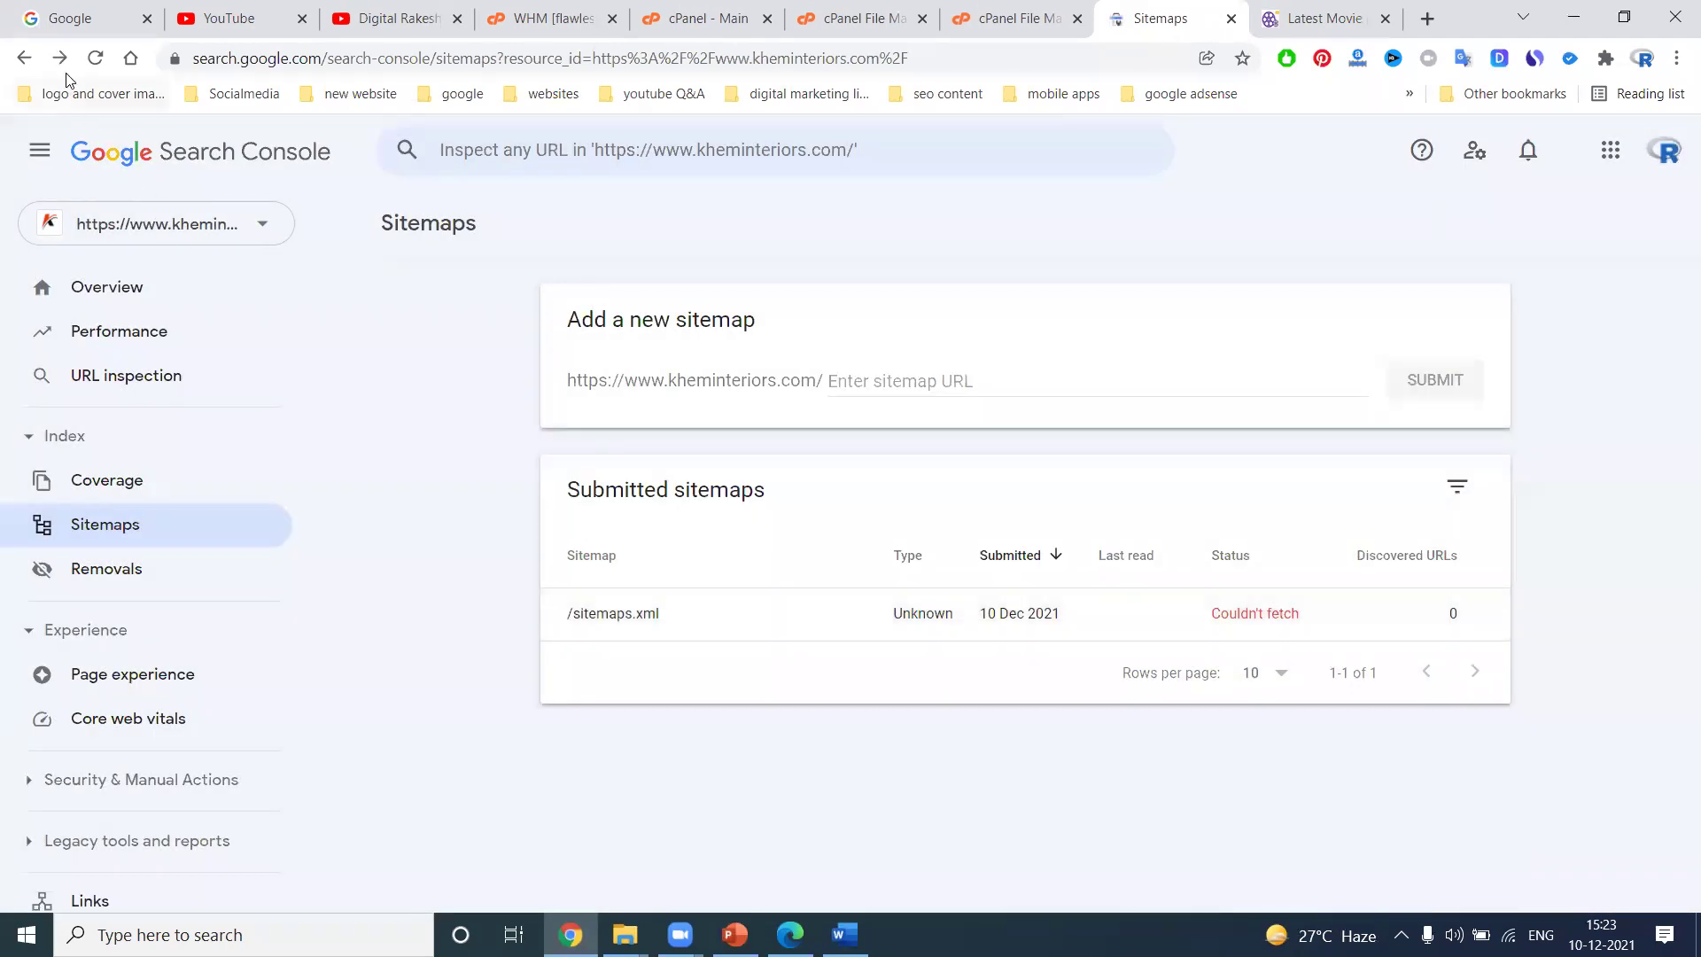
{"action": "left_click", "coordinate": [88, 59]}
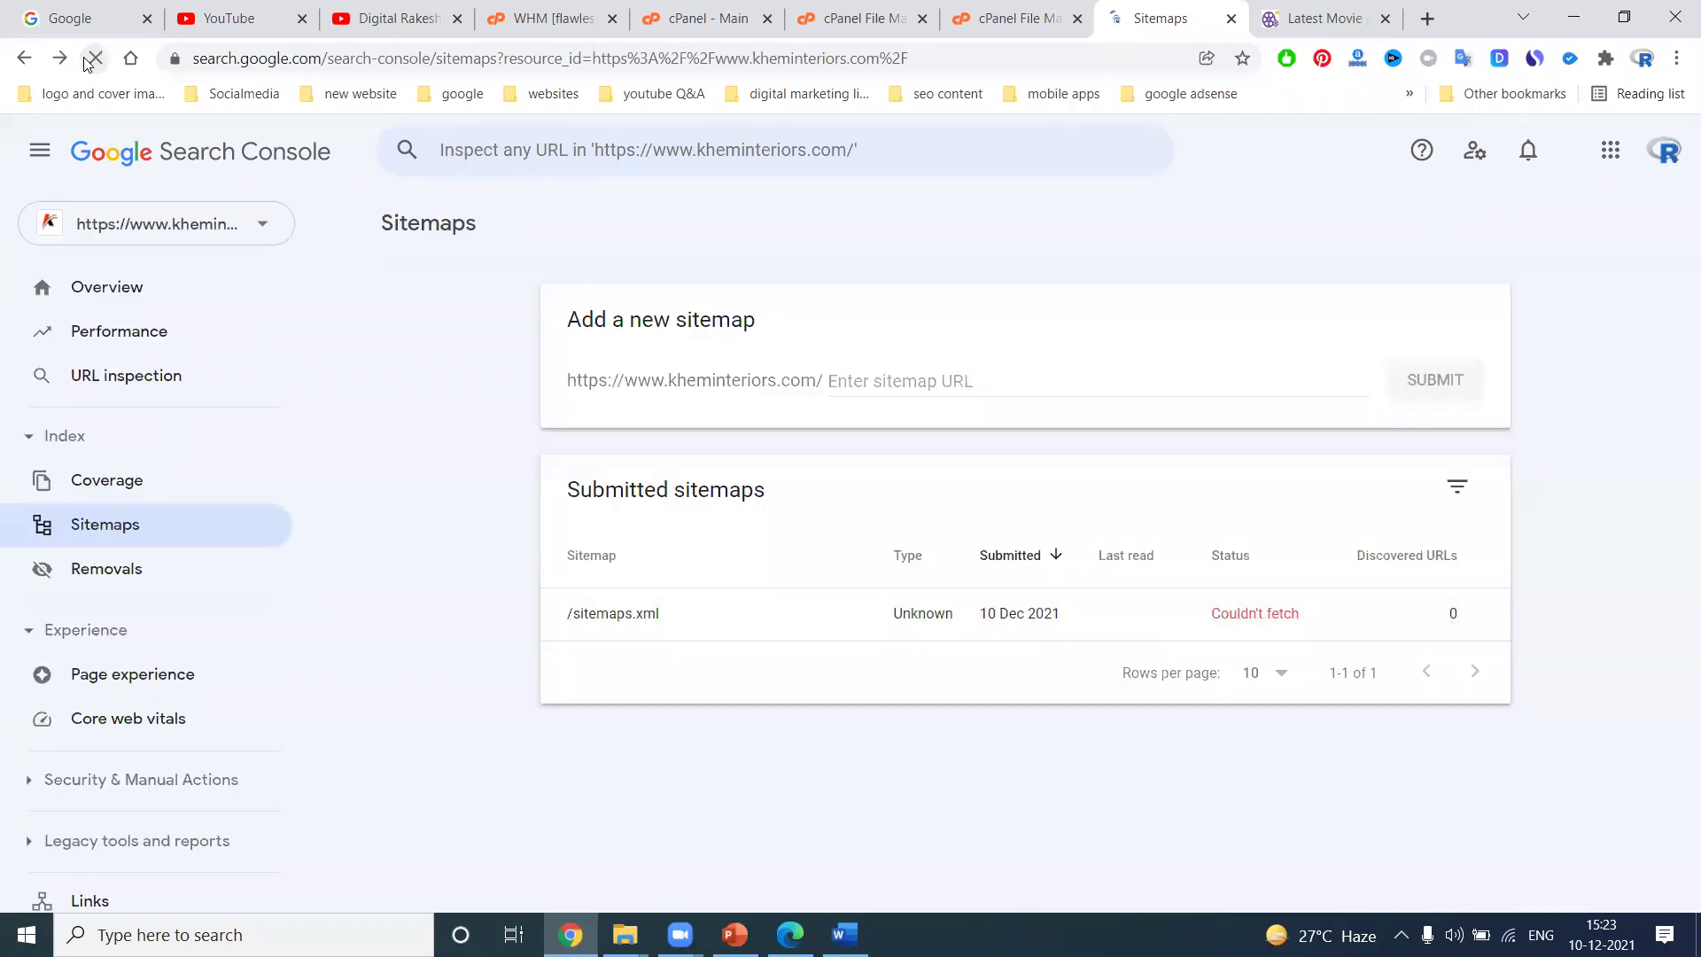
{"action": "left_click", "coordinate": [1227, 618]}
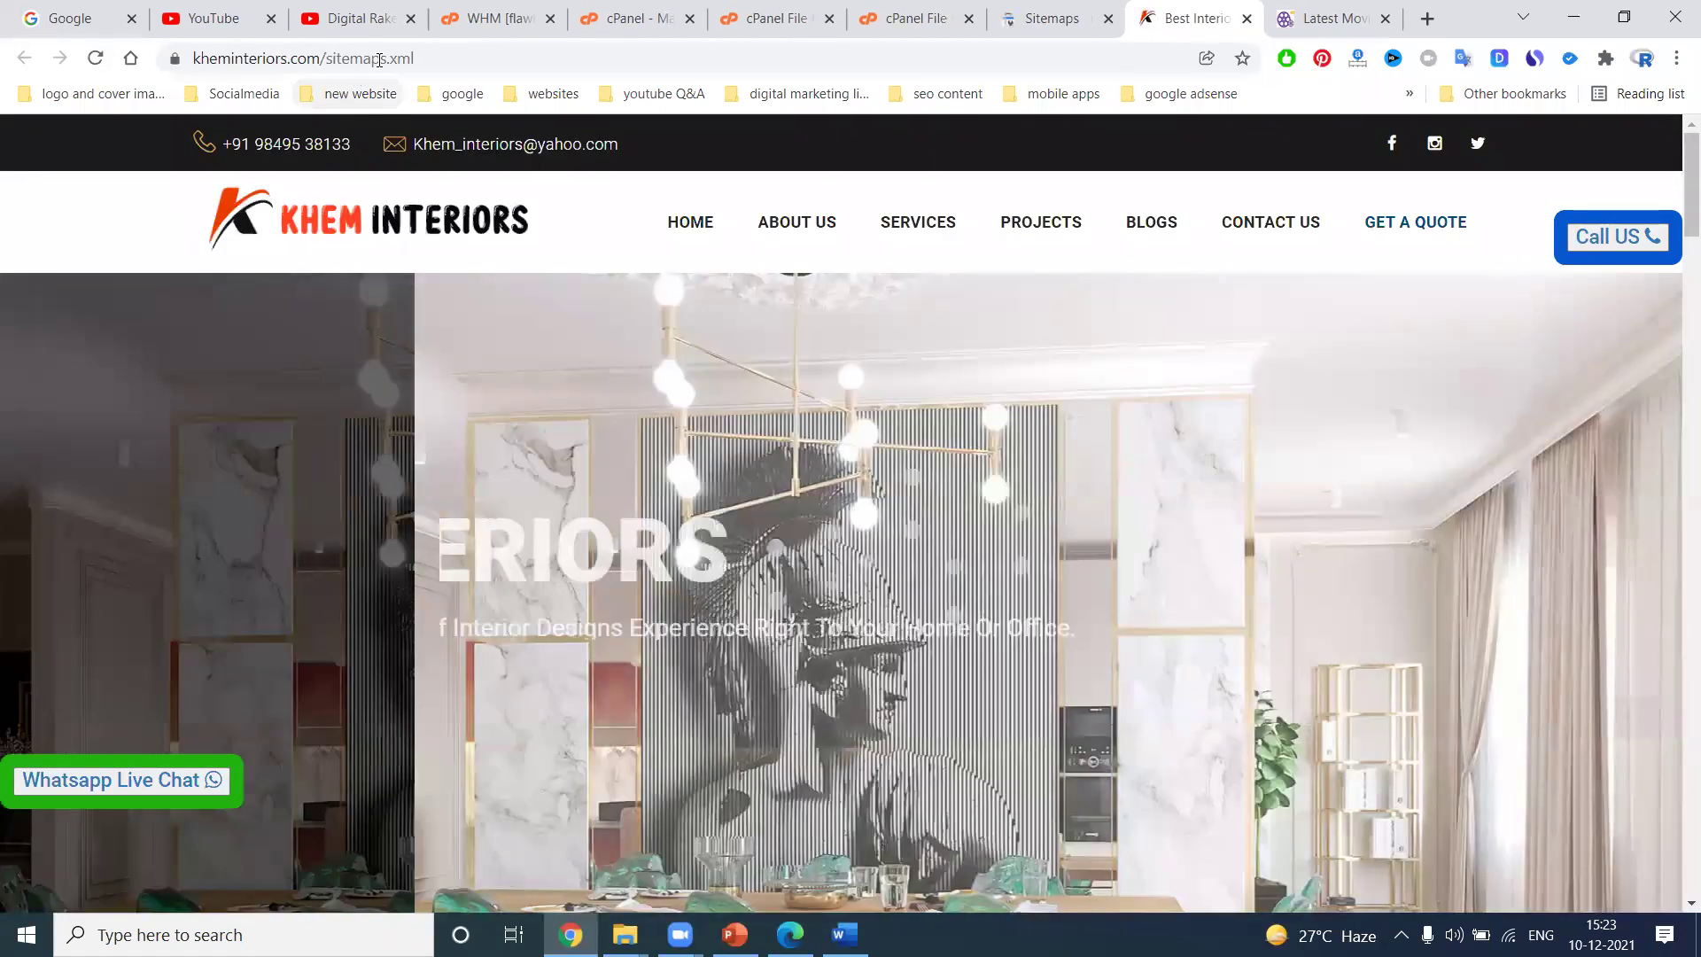
{"action": "left_click", "coordinate": [381, 60]}
{"action": "left_click", "coordinate": [381, 58]}
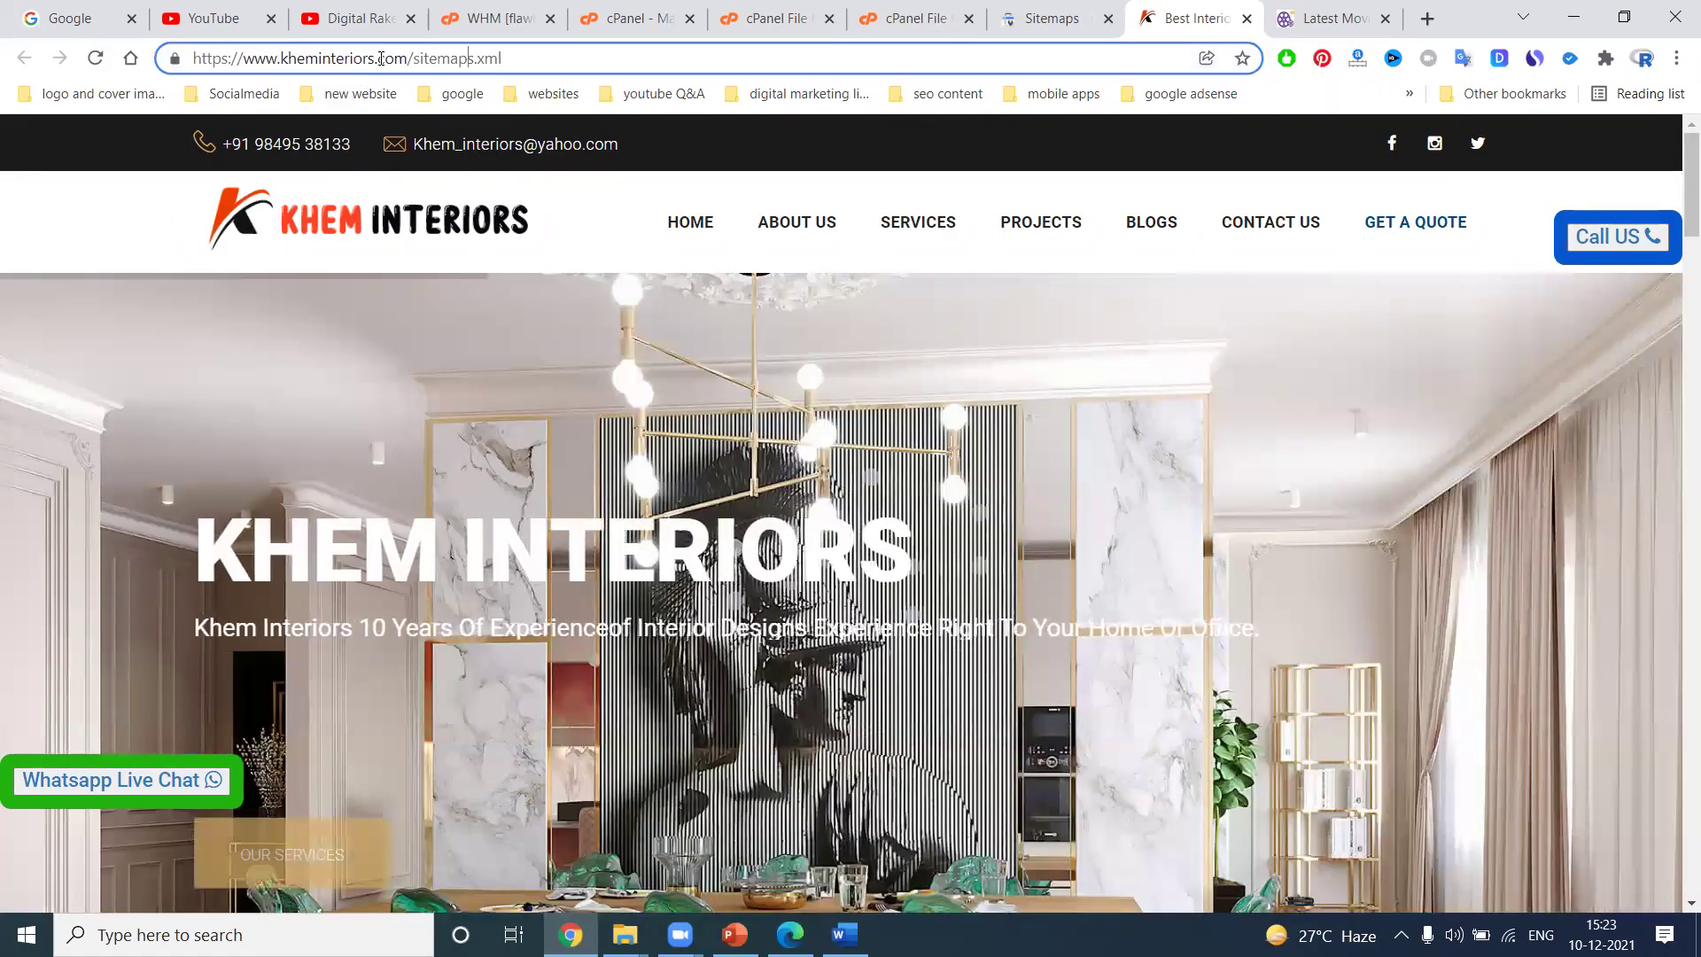
{"action": "key", "text": "BackSpace"}
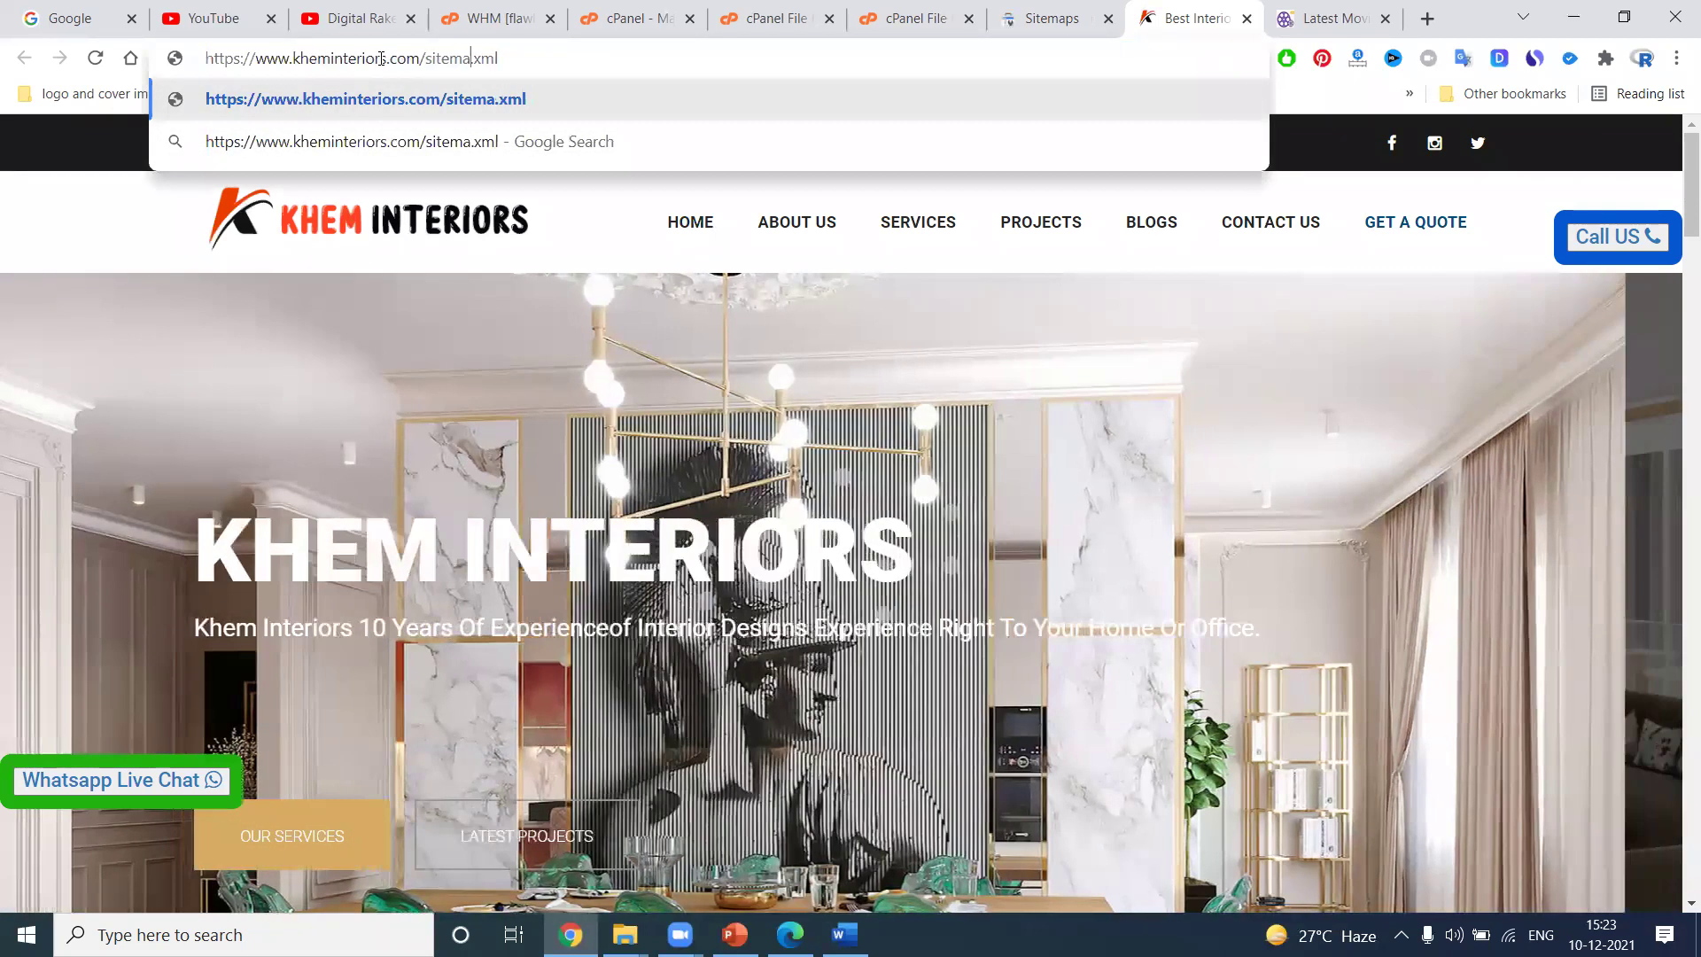
{"action": "key", "text": "Delete"}
{"action": "type", "text": "p"}
{"action": "key", "text": "Return"}
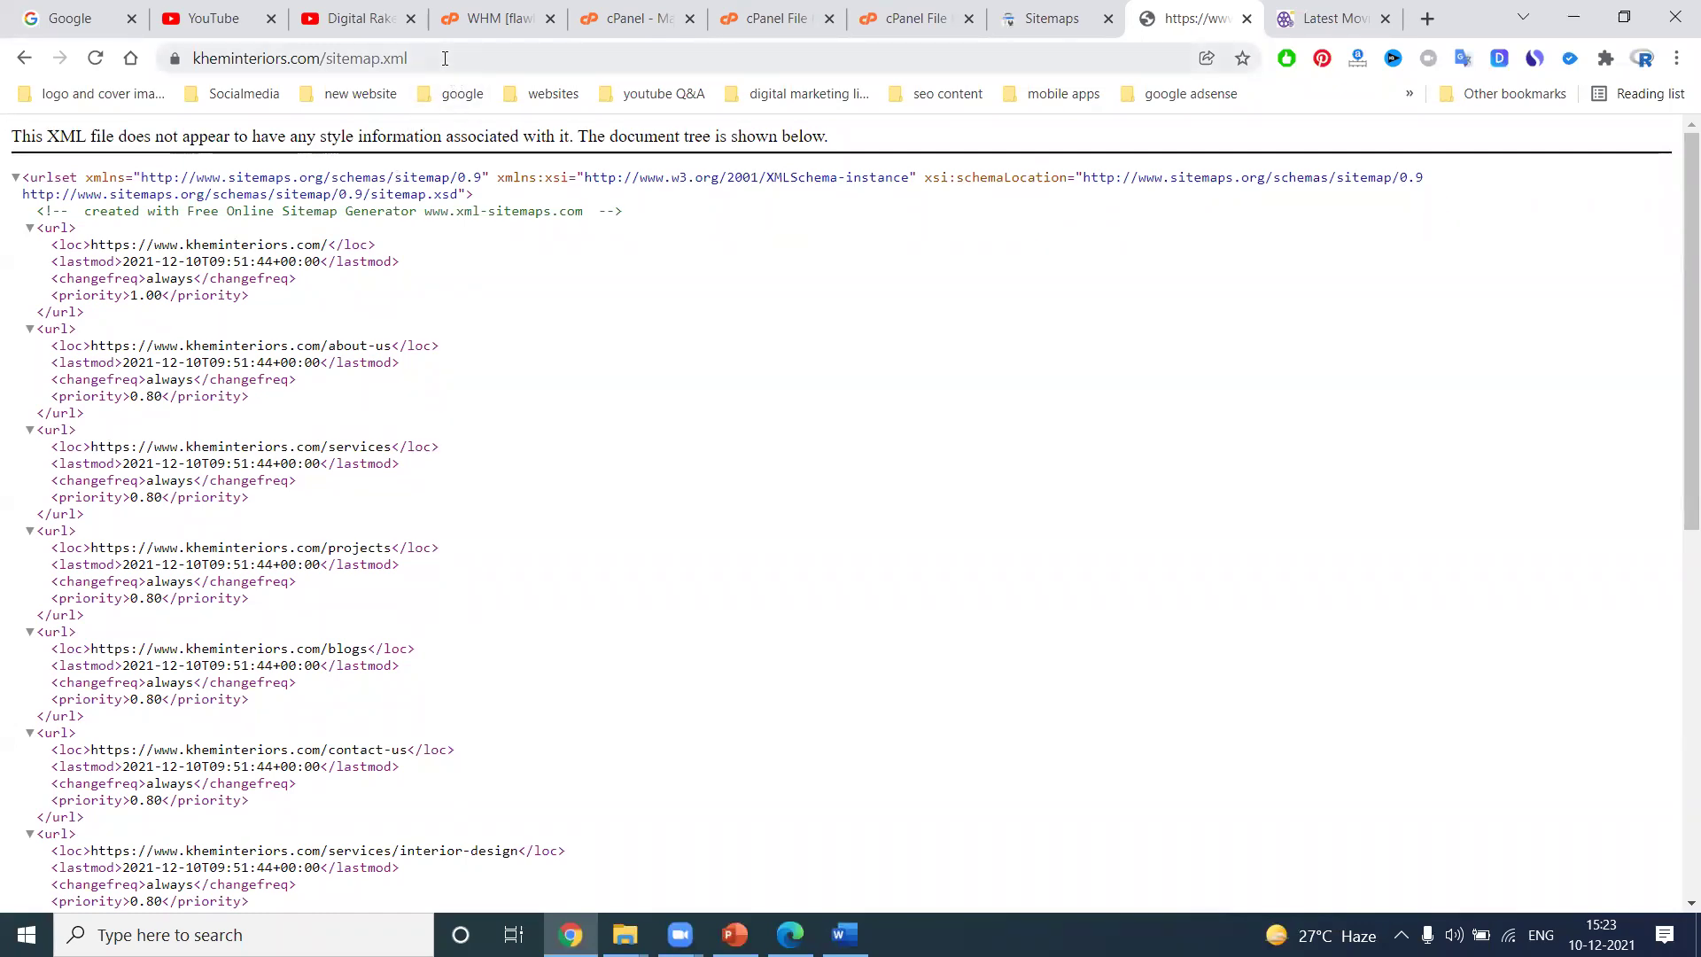
{"action": "left_click_drag", "start_coordinate": [408, 58], "coordinate": [326, 55]}
{"action": "key", "text": "ctrl+c"}
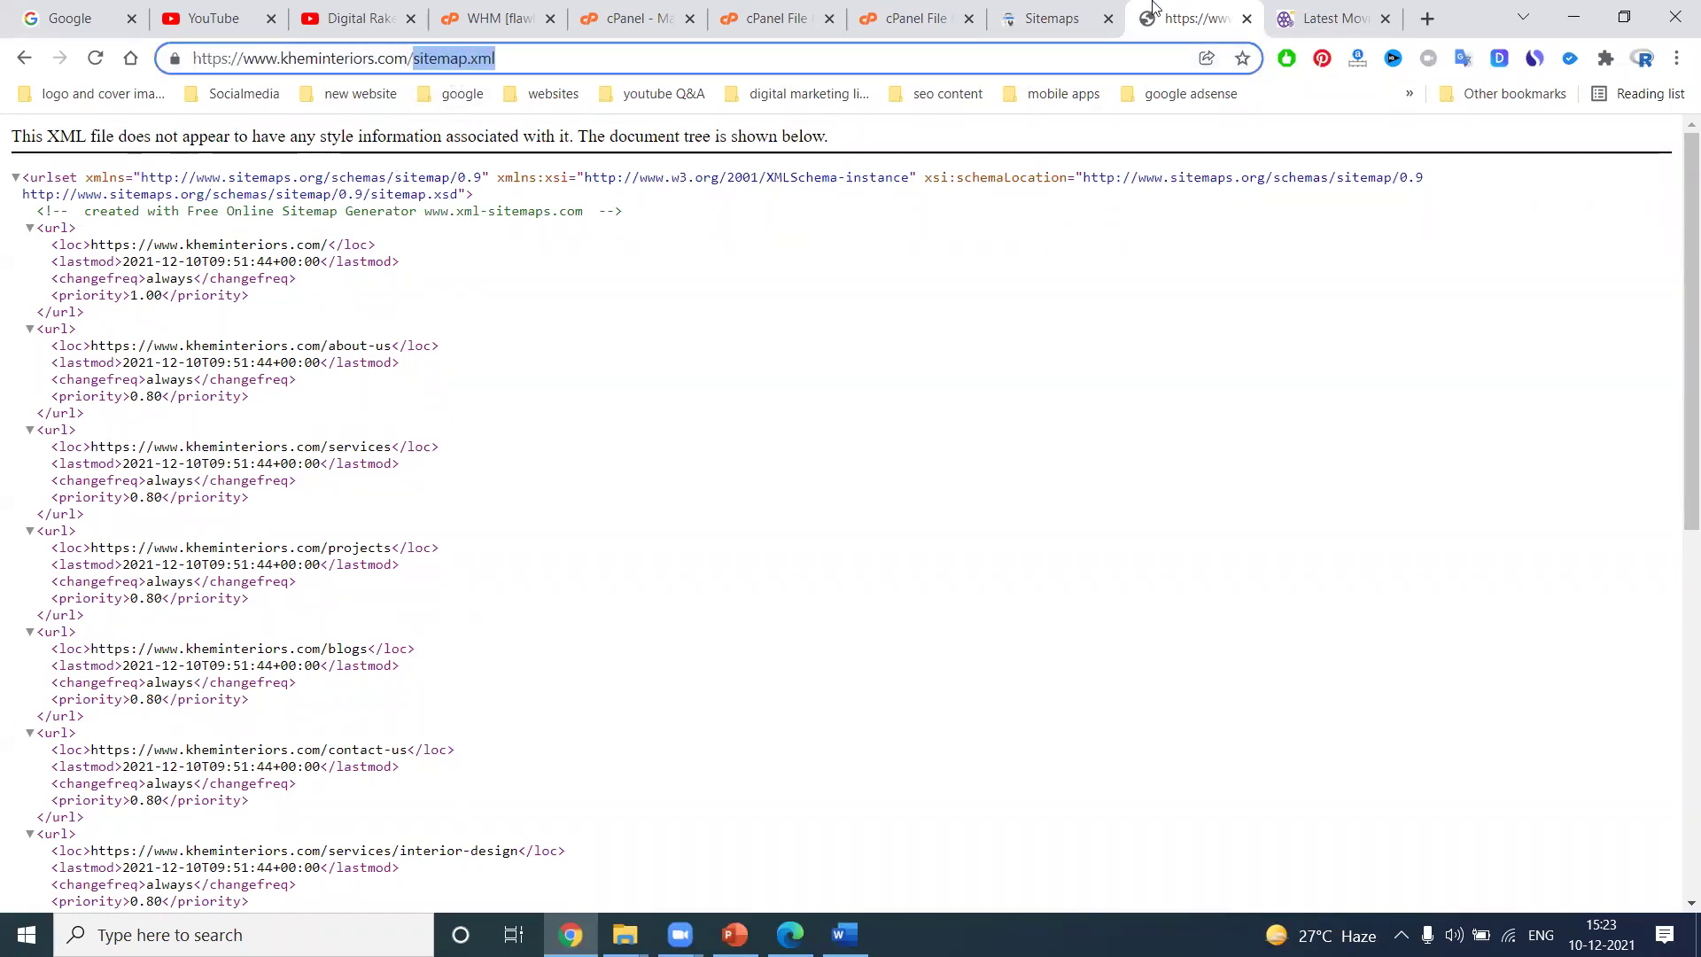
Return to Search Console and remove the submitted sitemaps.xml entry from the kheminteriors.com property
{"action": "left_click", "coordinate": [1092, 12]}
{"action": "left_click", "coordinate": [1648, 221]}
{"action": "left_click", "coordinate": [1599, 278]}
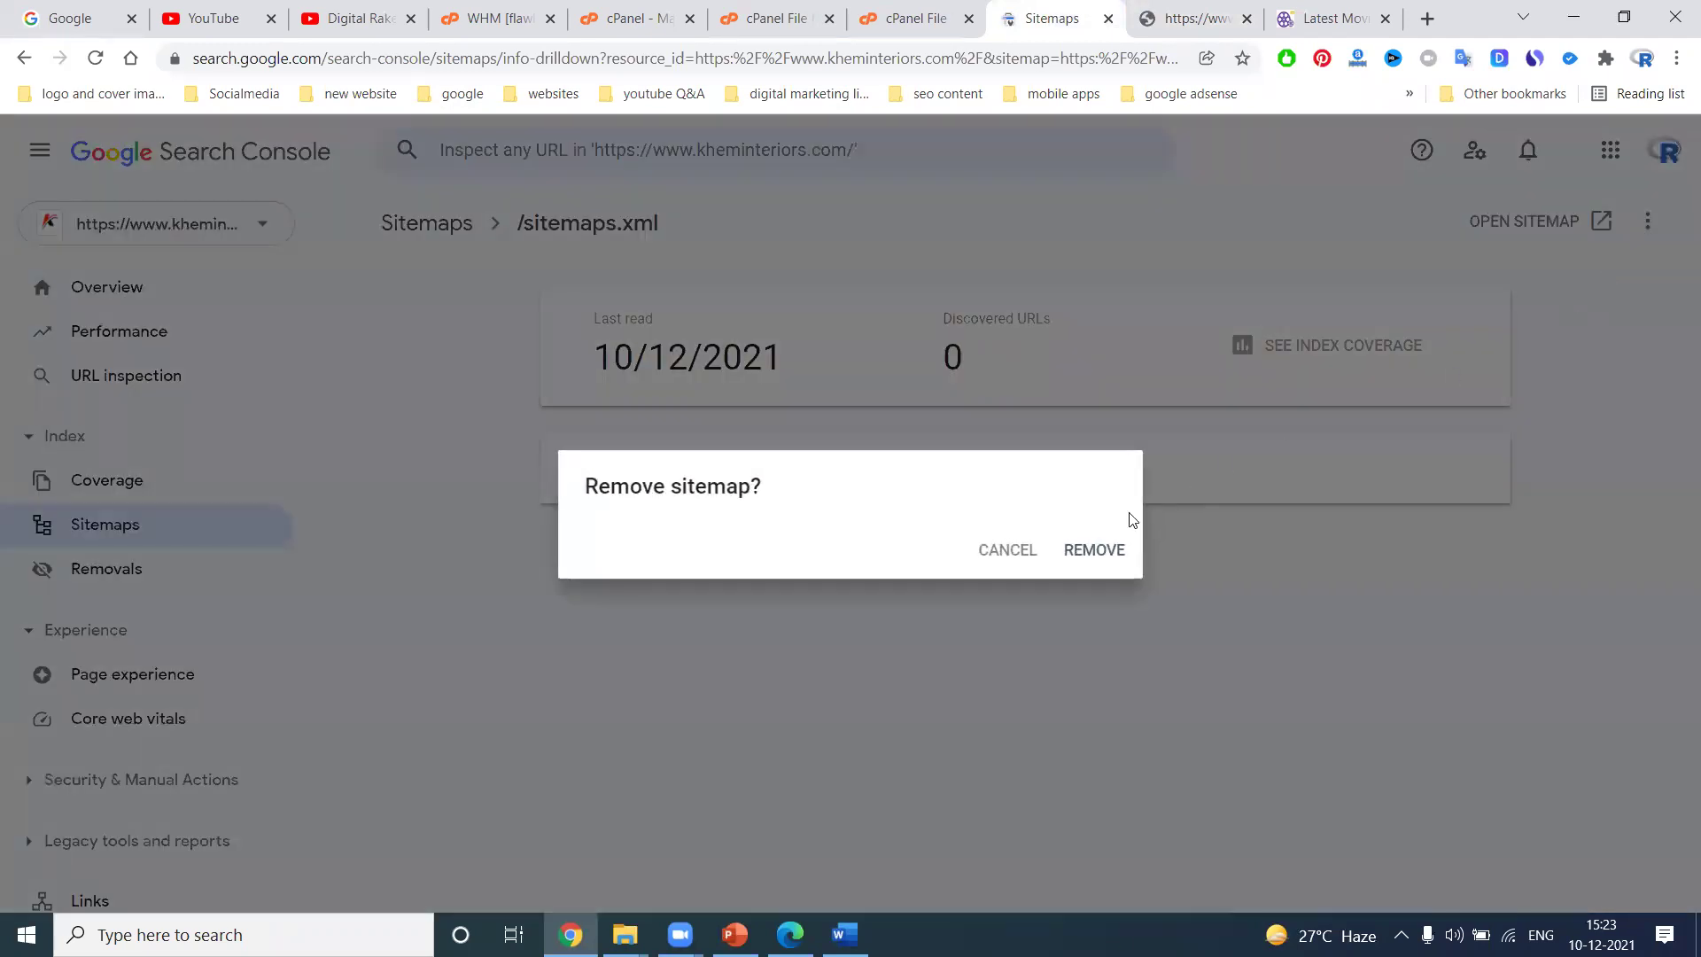
{"action": "left_click", "coordinate": [1098, 553]}
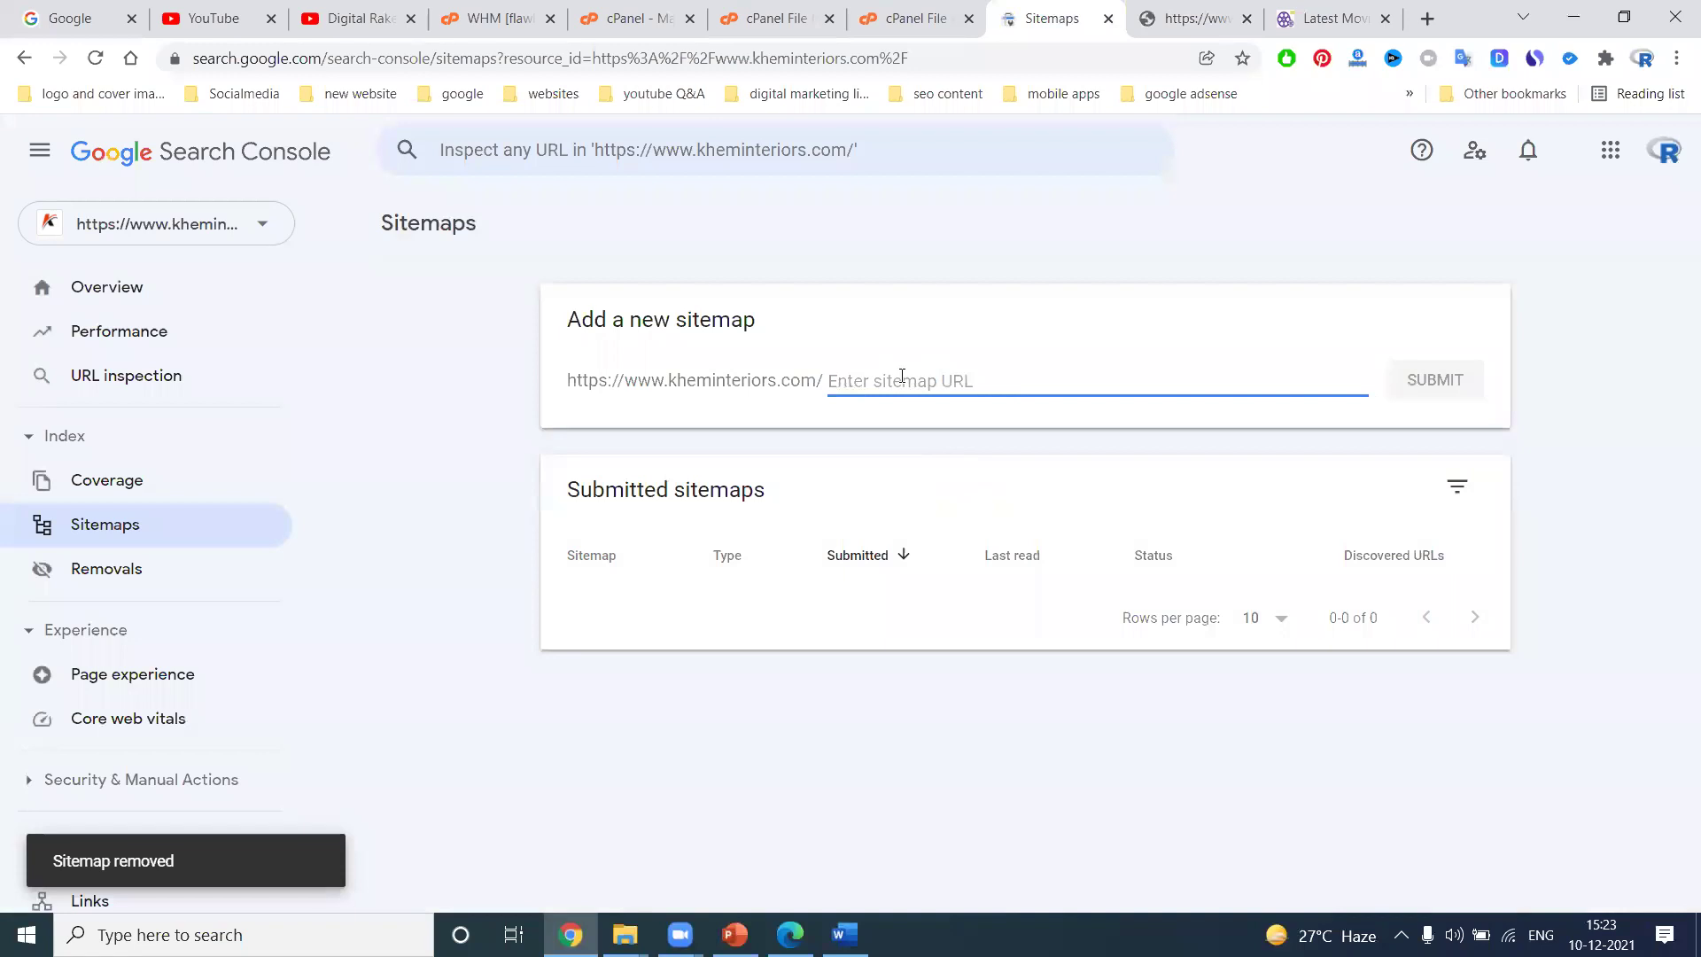
Submit the copied sitemap.xml as the new sitemap for kheminteriors.com and dismiss the confirmation
{"action": "key", "text": "ctrl+v"}
{"action": "left_click", "coordinate": [1411, 381]}
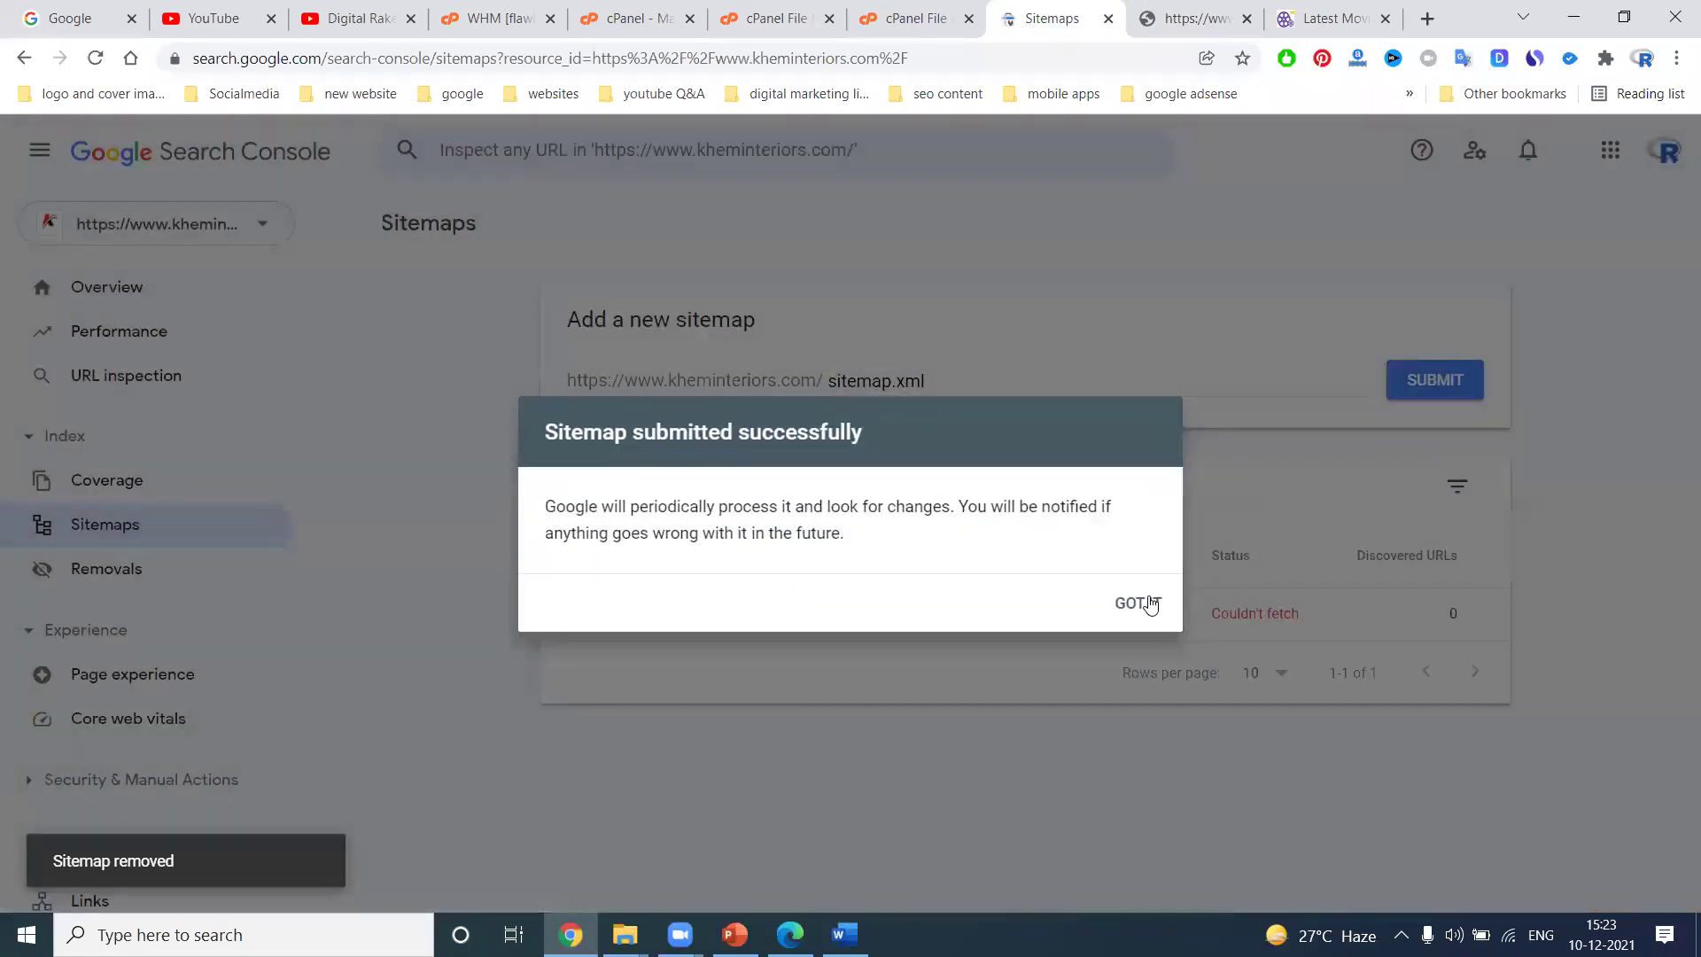
{"action": "left_click", "coordinate": [1149, 604]}
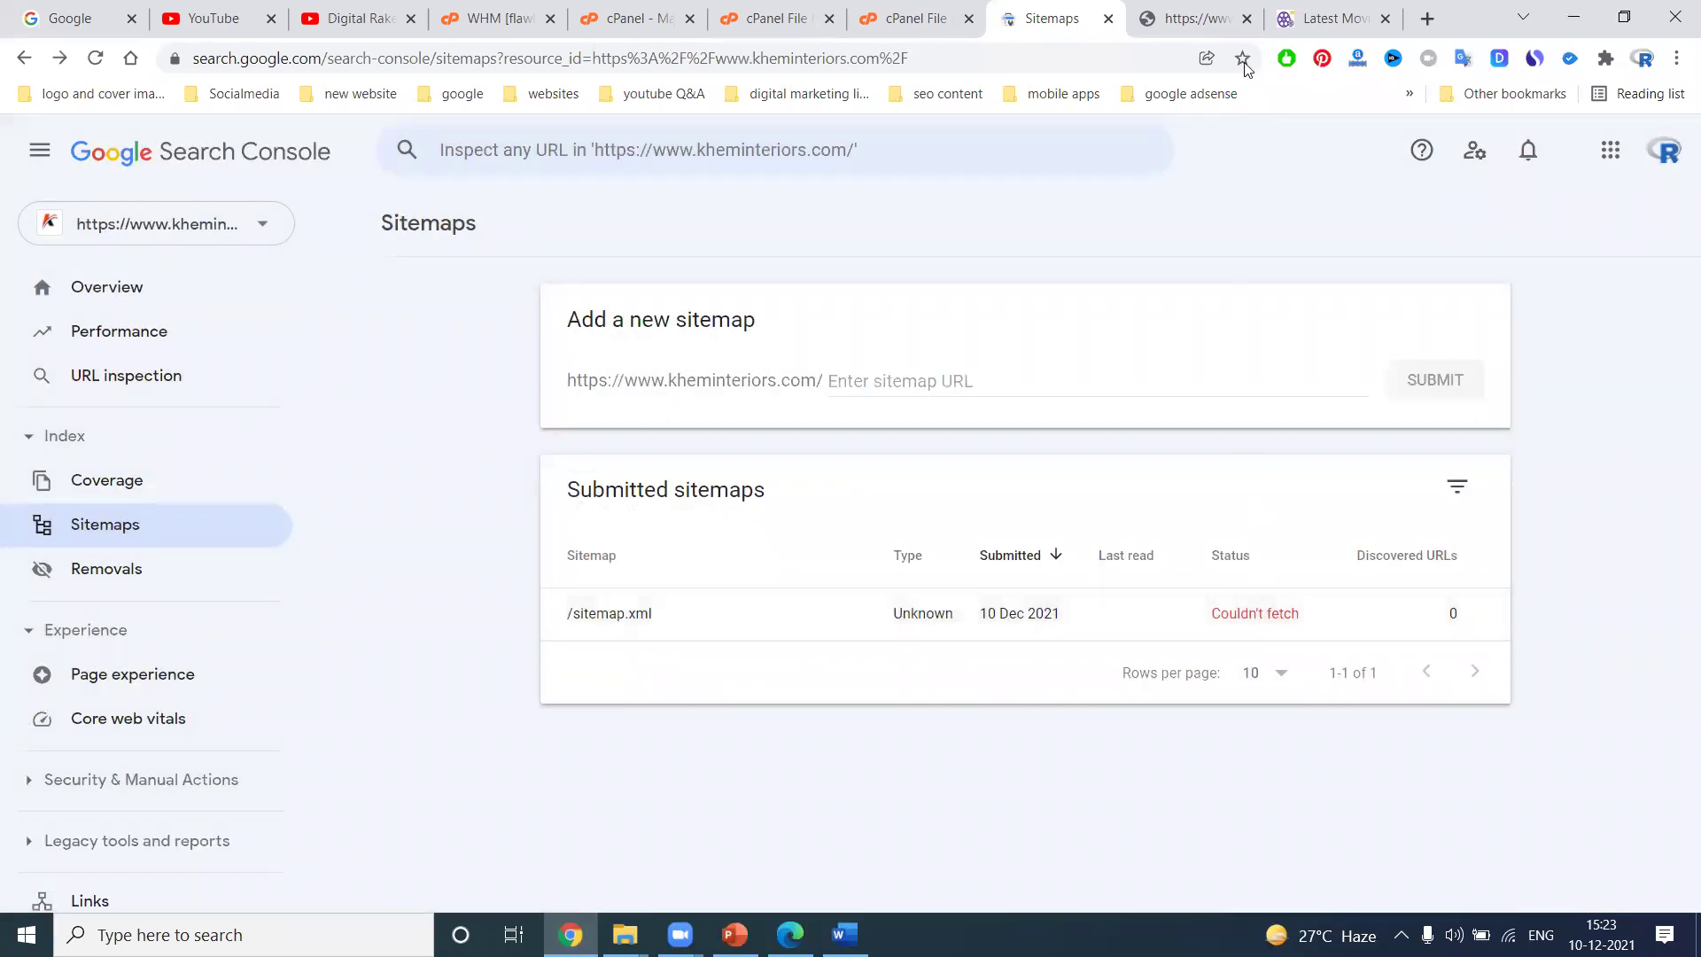
Review the last-modified dates and listed page URLs in the live kheminteriors.com sitemap.xml
{"action": "left_click", "coordinate": [1180, 16]}
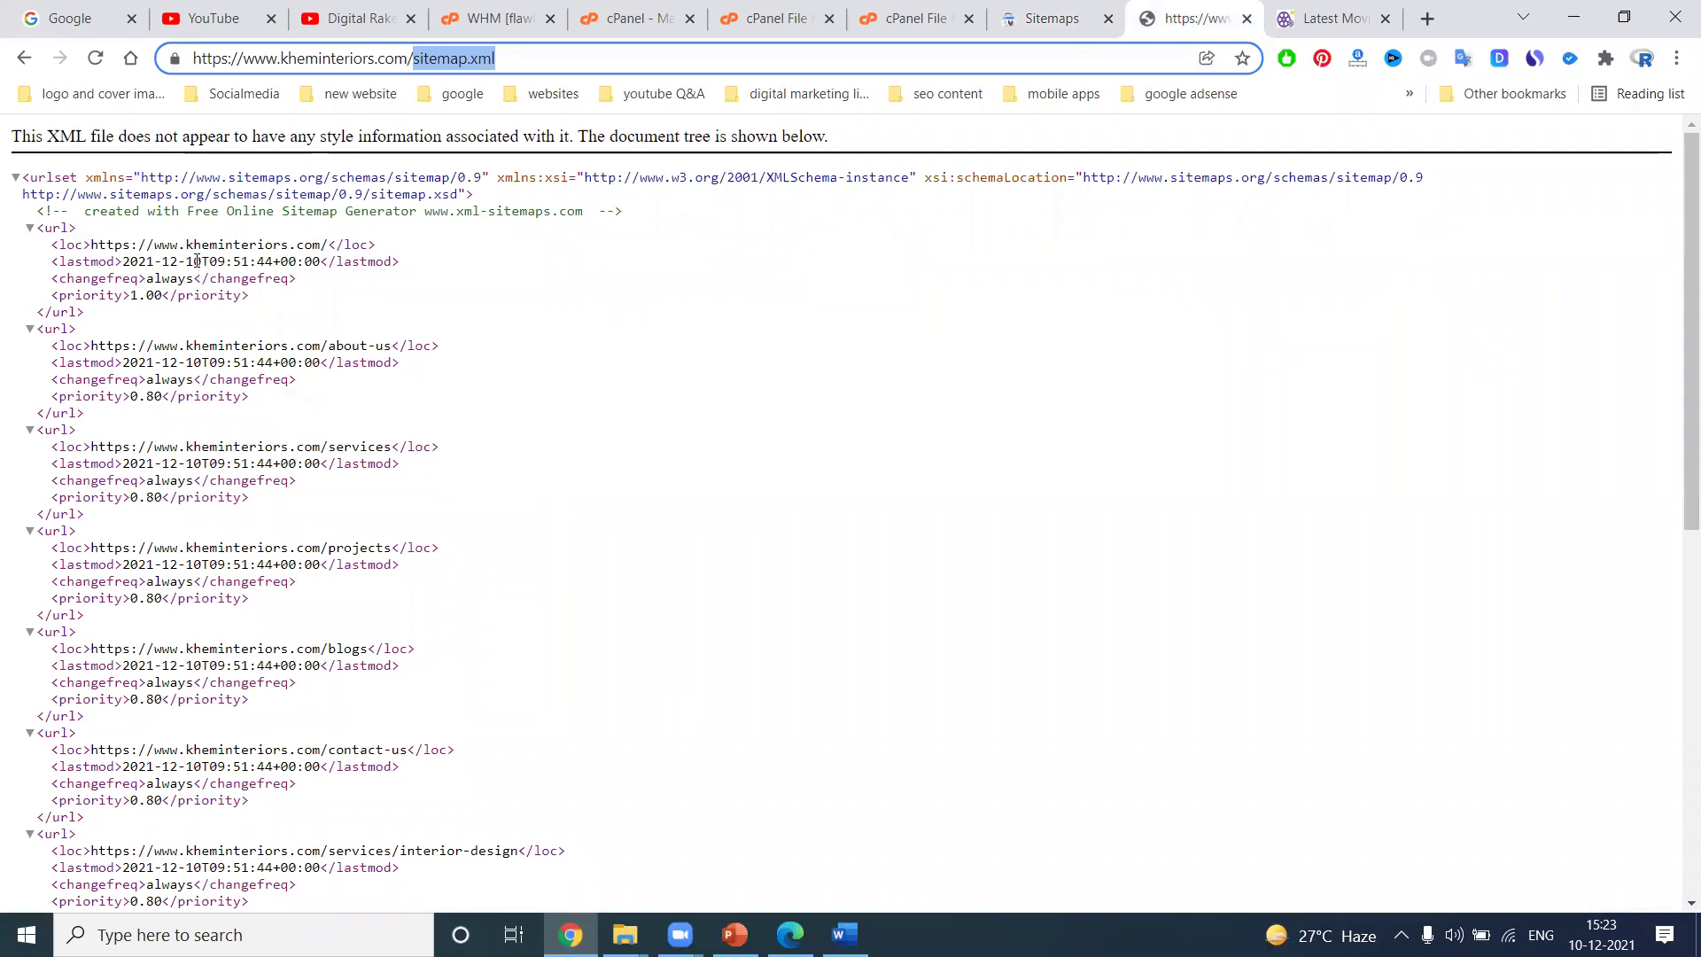
{"action": "left_click_drag", "start_coordinate": [202, 261], "coordinate": [125, 261]}
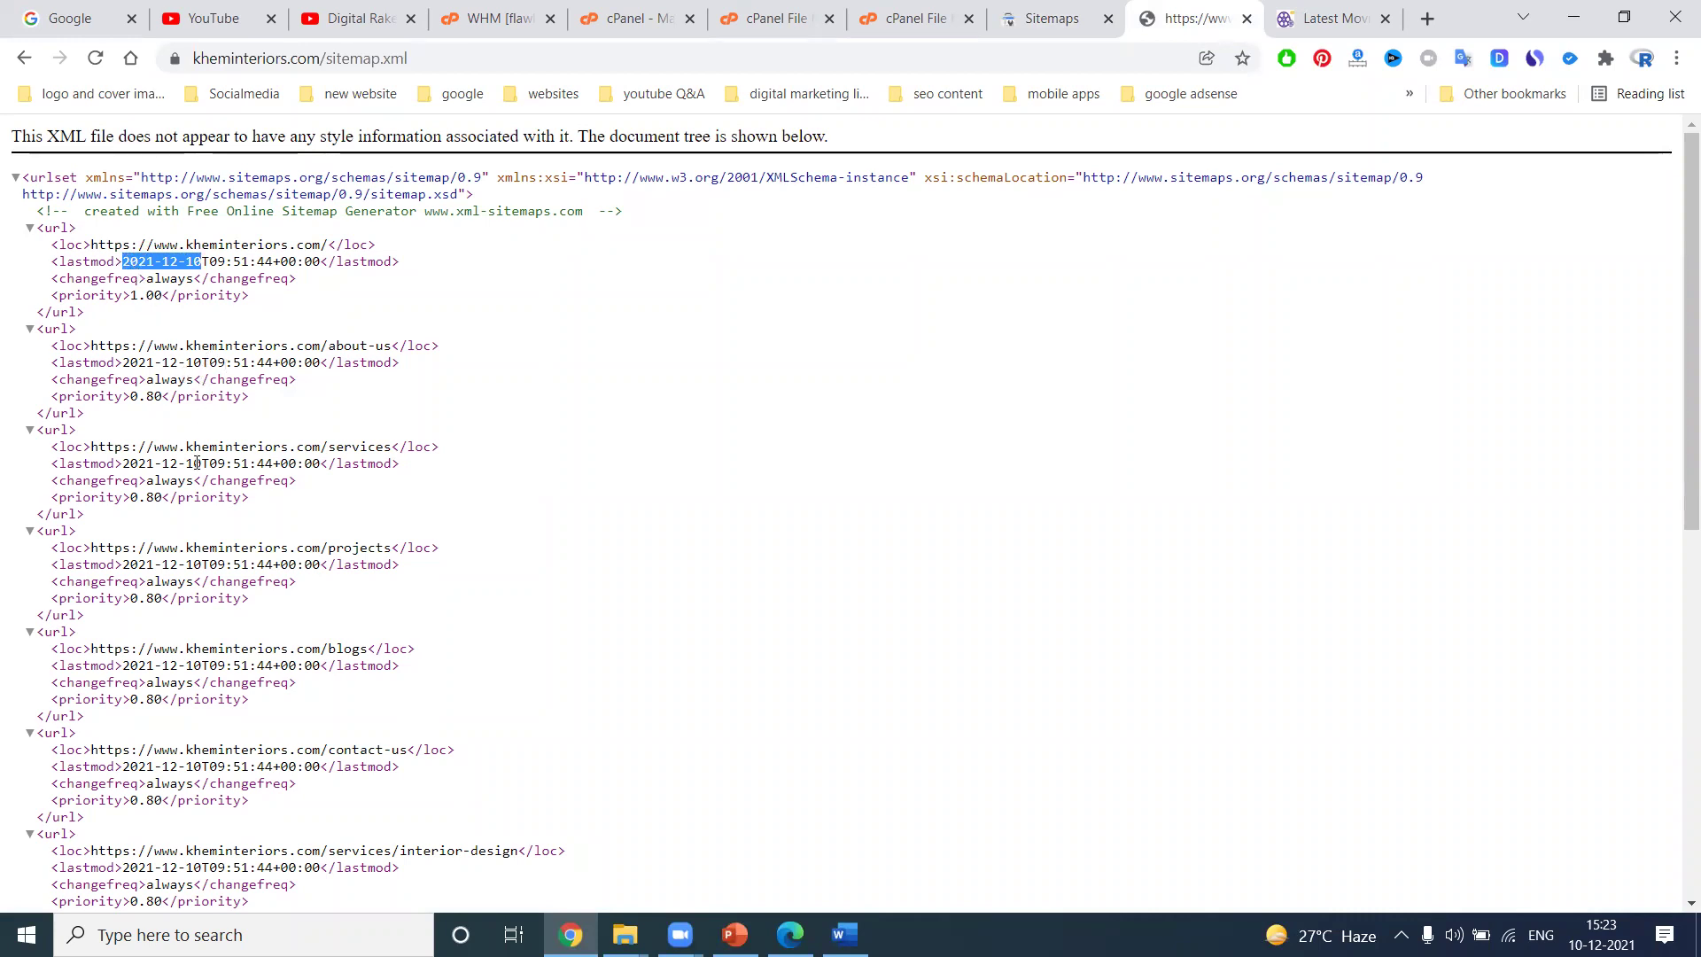
{"action": "scroll", "coordinate": [194, 465], "scroll_direction": "down", "scroll_amount": 6}
{"action": "scroll", "coordinate": [194, 483], "scroll_direction": "down", "scroll_amount": 1}
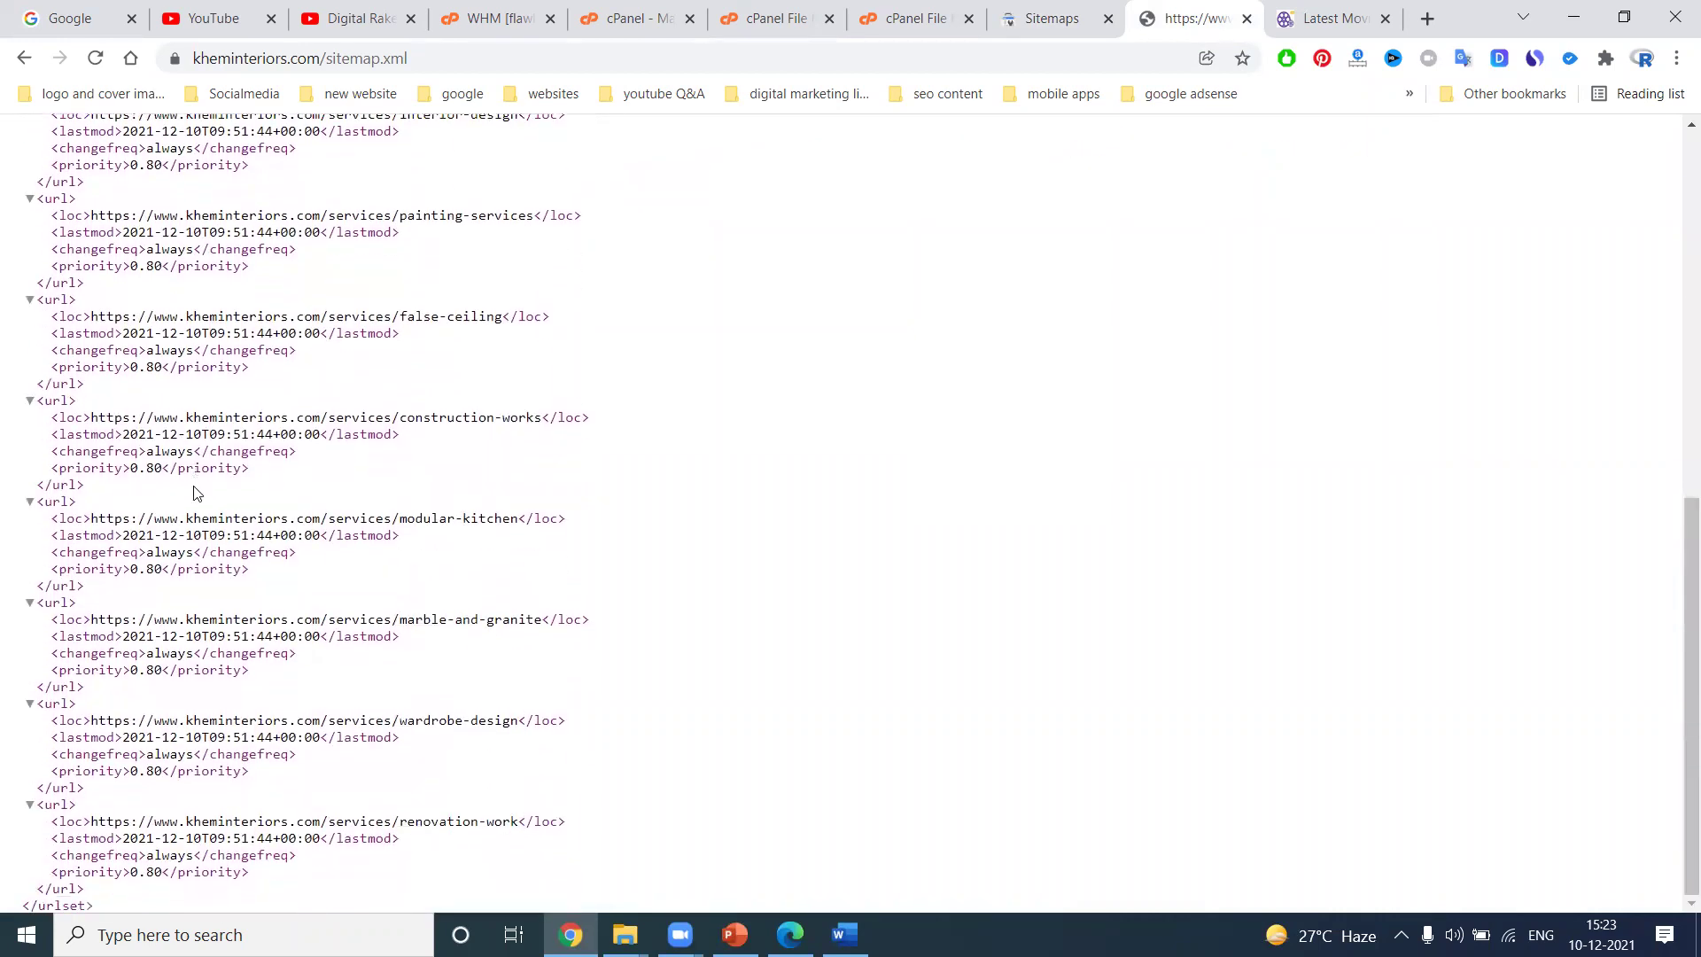
{"action": "left_click", "coordinate": [1088, 13]}
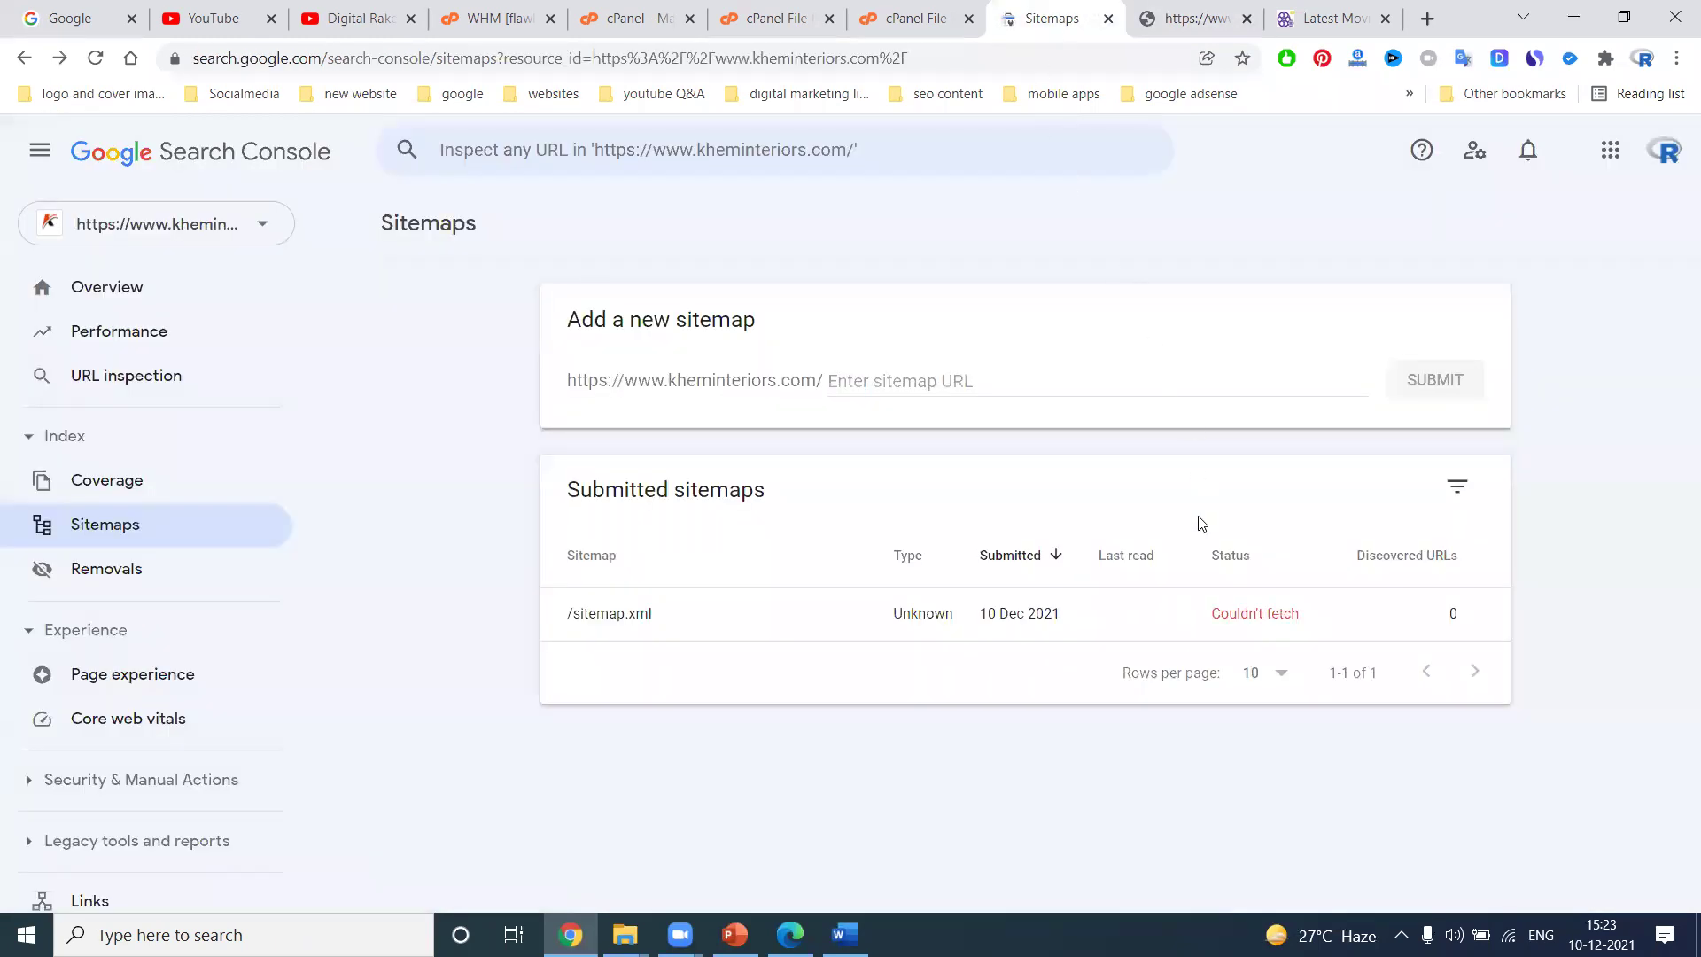
{"action": "left_click", "coordinate": [1253, 621]}
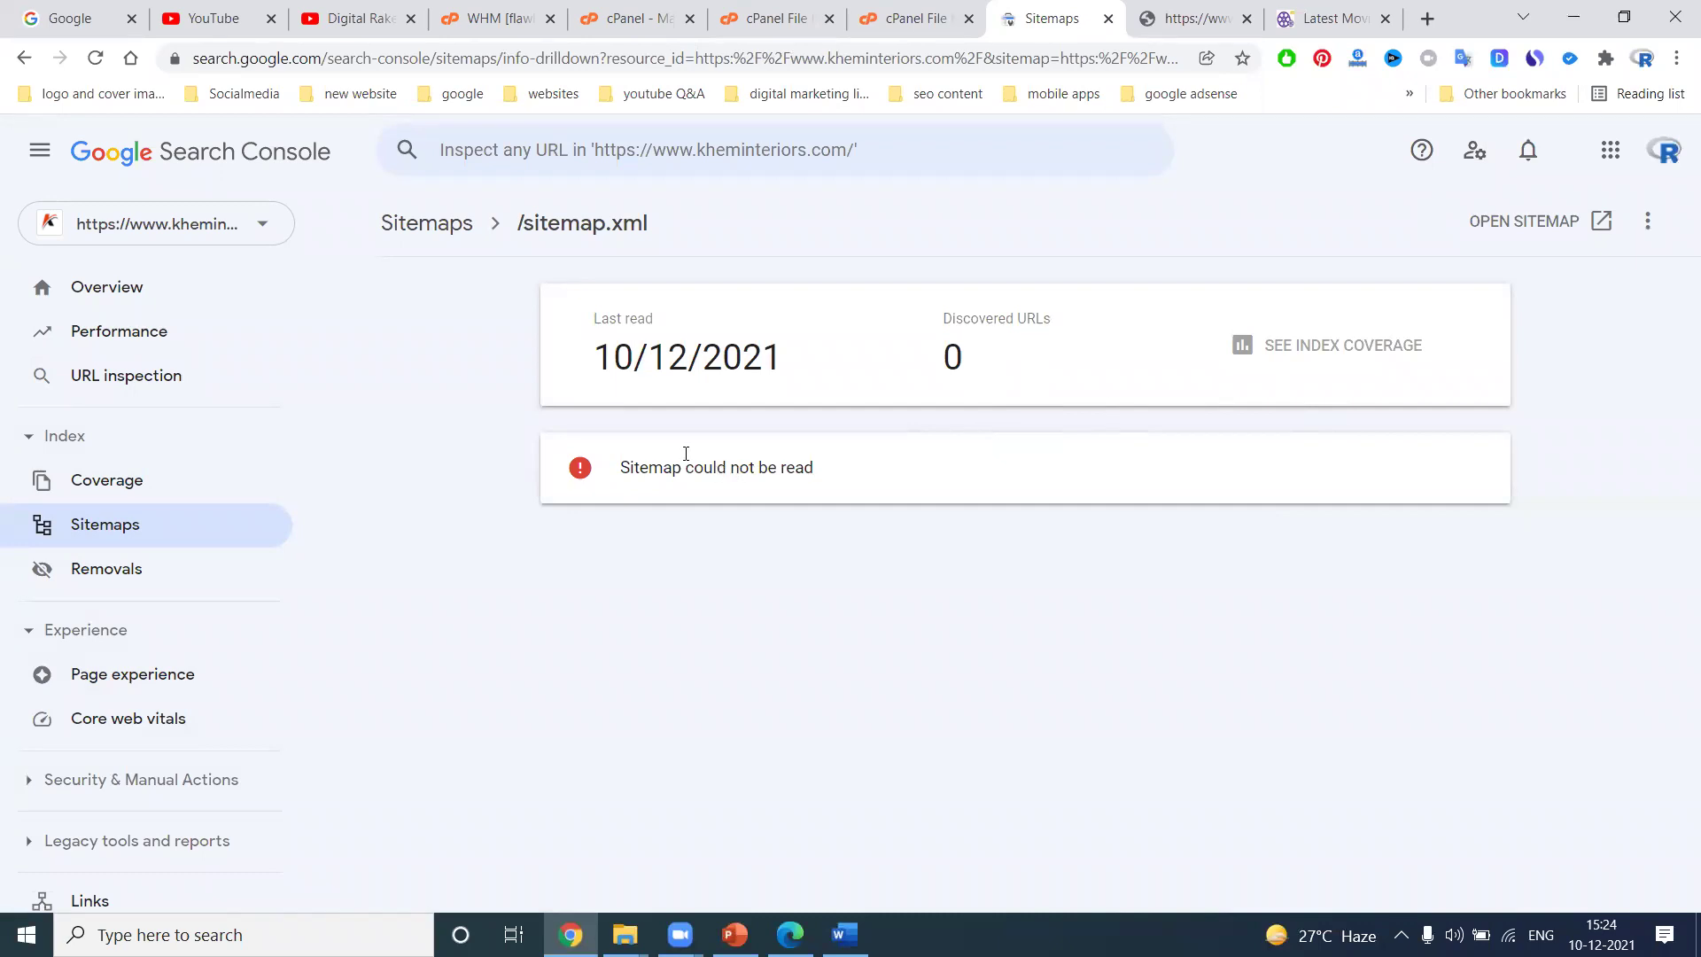
{"action": "left_click", "coordinate": [94, 58]}
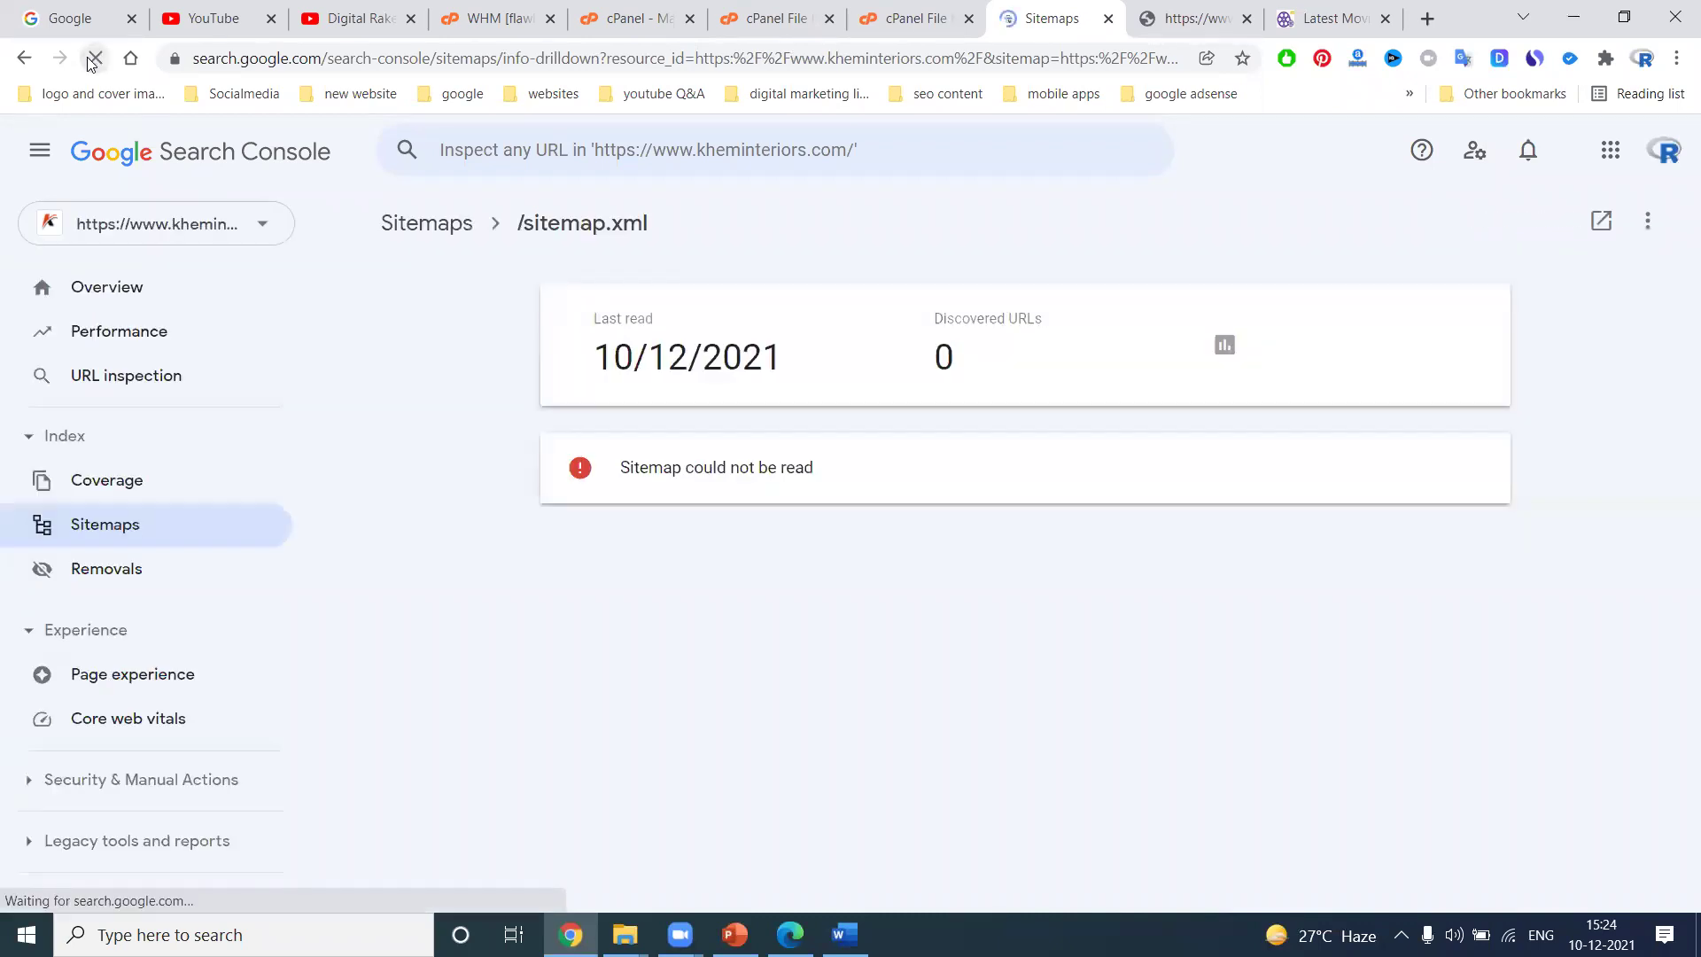
{"action": "left_click", "coordinate": [229, 544]}
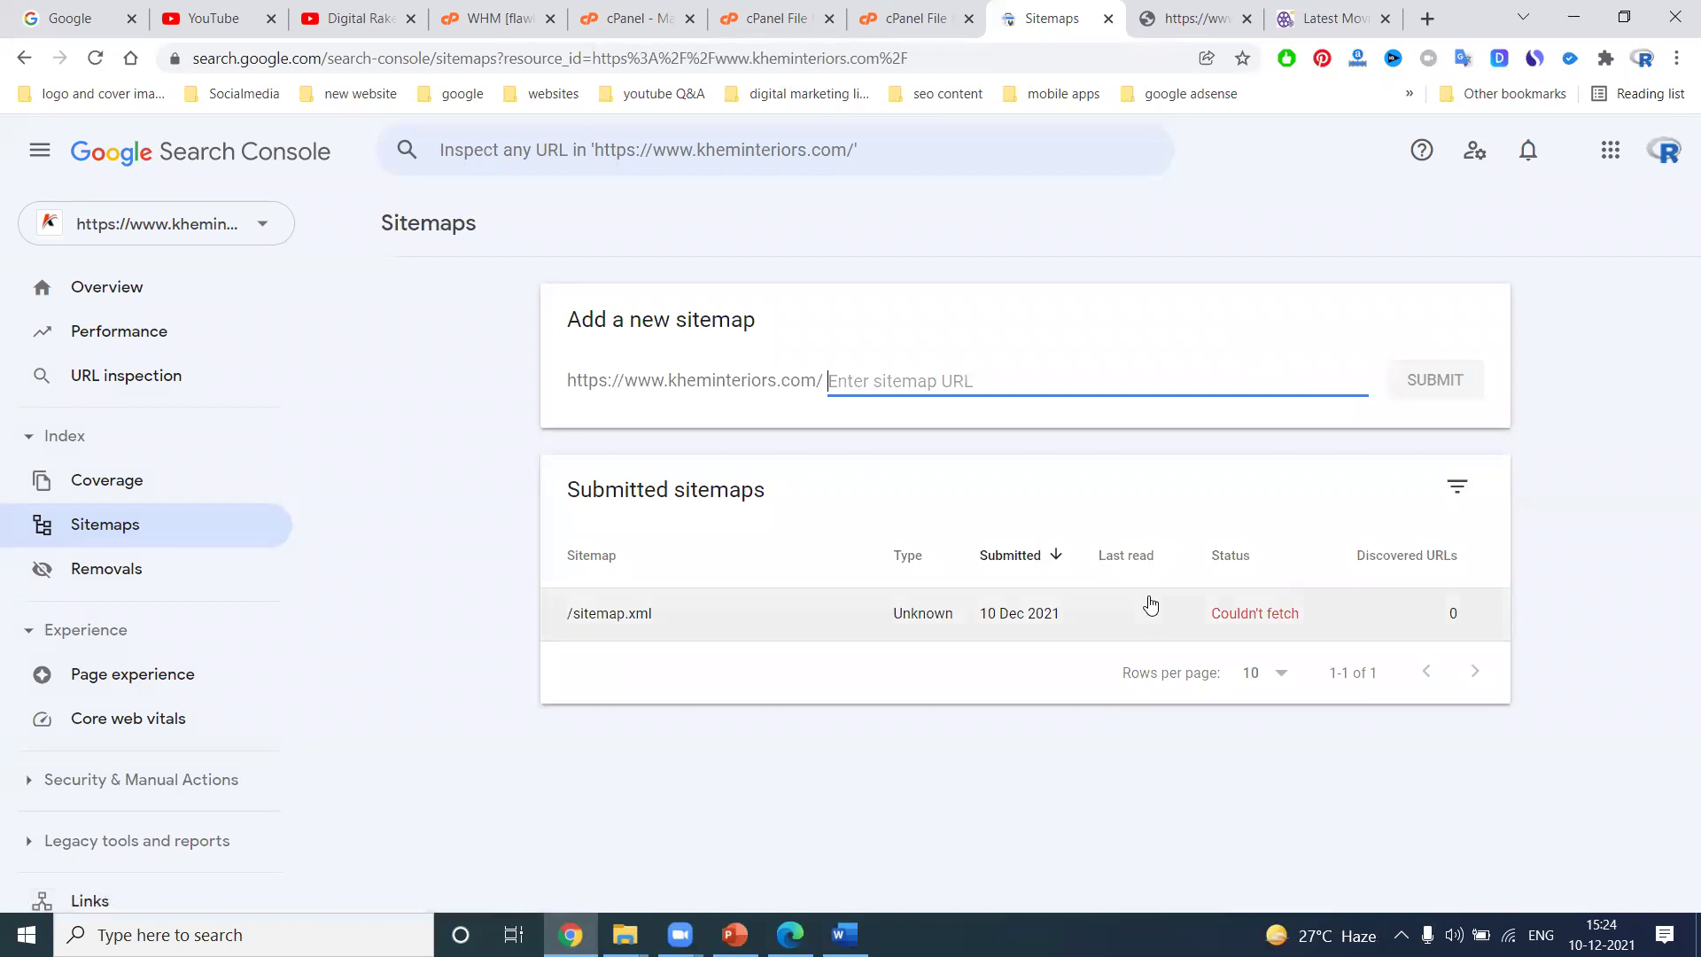
{"action": "left_click", "coordinate": [248, 231]}
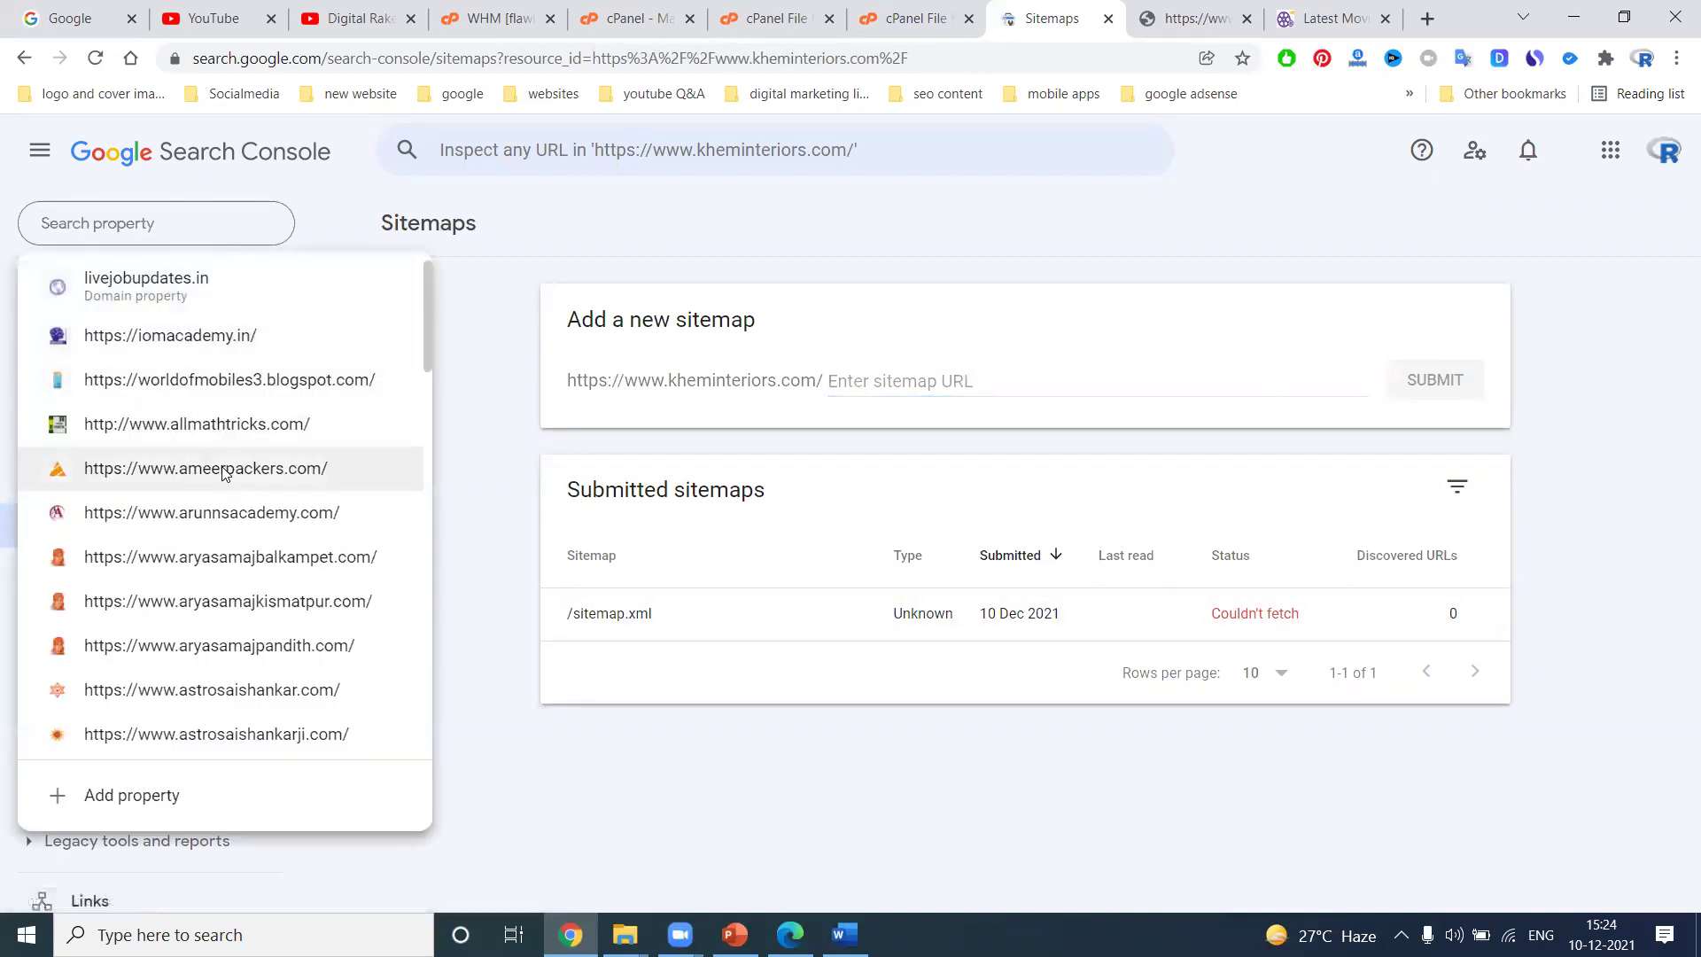
{"action": "left_click", "coordinate": [221, 557]}
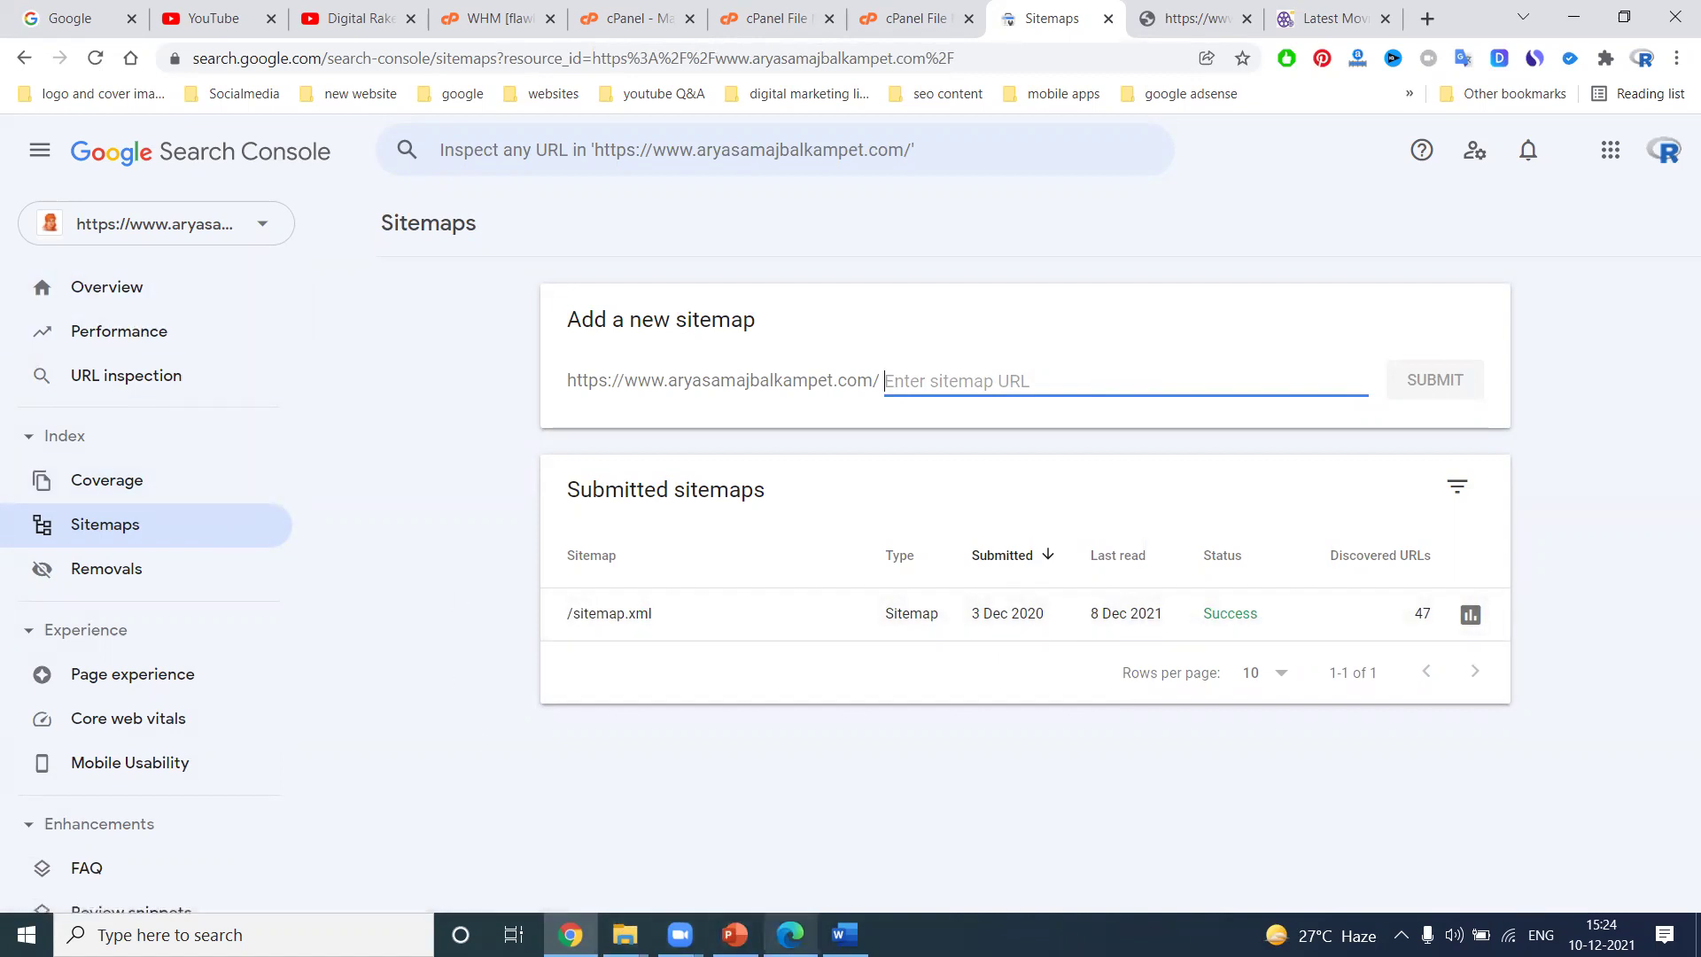
Switch to Edge, open Google Search Console in a new tab and view the signed-in account
{"action": "left_click", "coordinate": [789, 933]}
{"action": "left_click", "coordinate": [867, 17]}
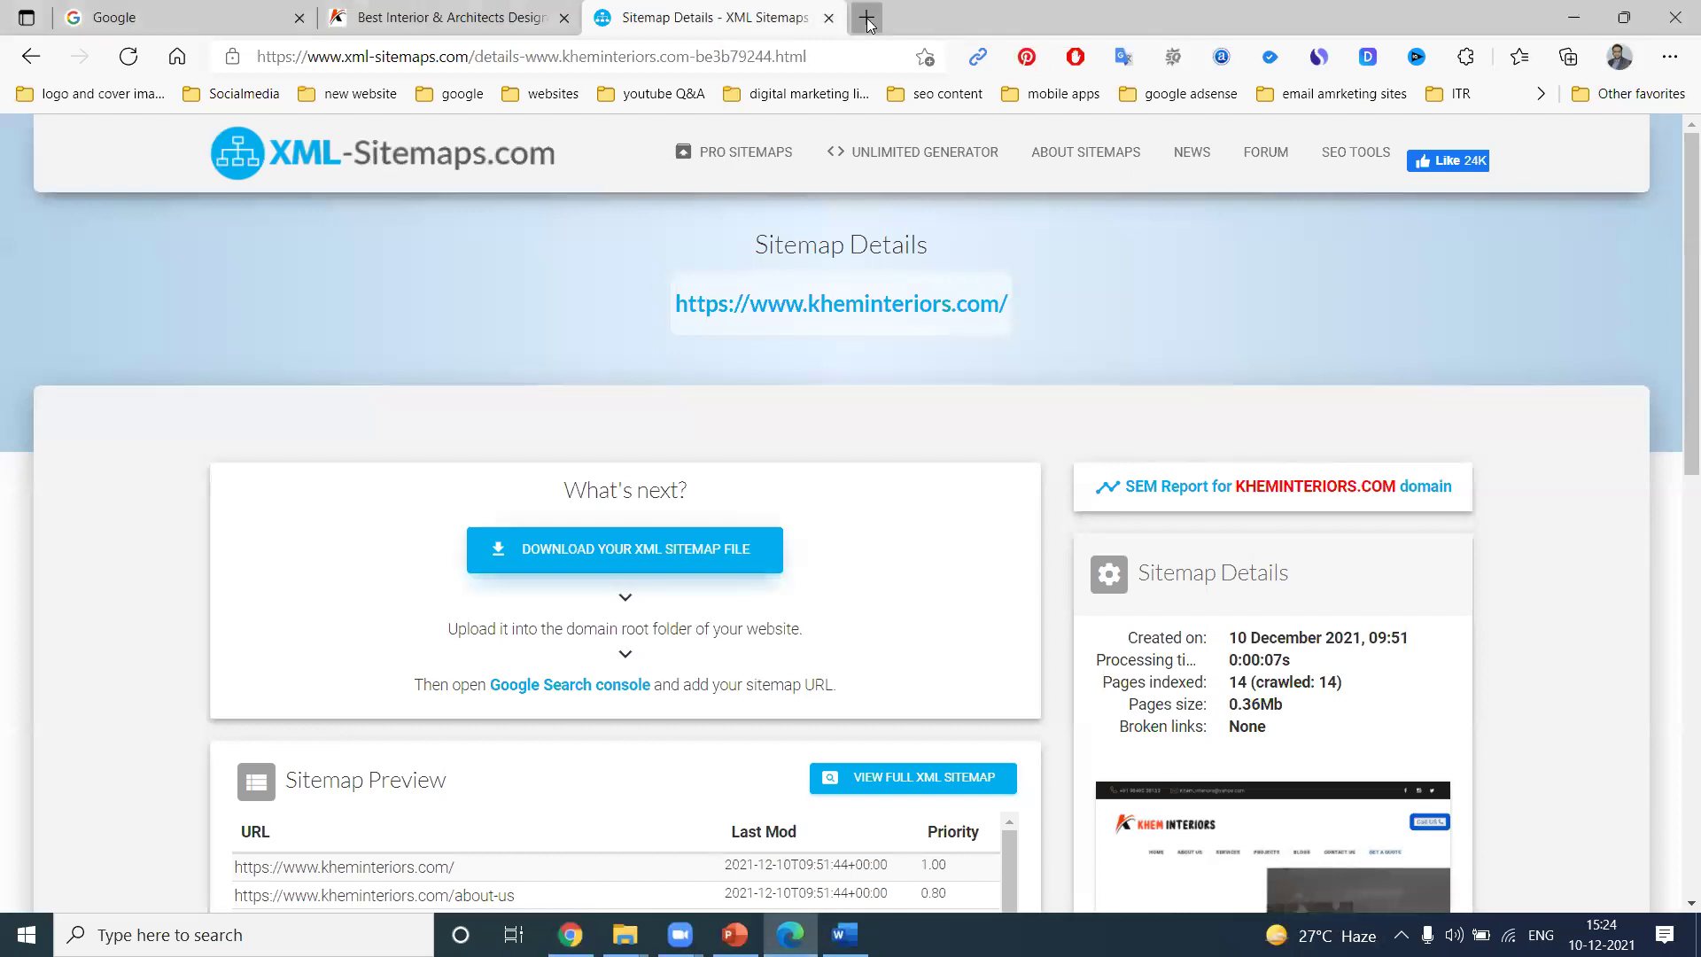
{"action": "type", "text": "se"}
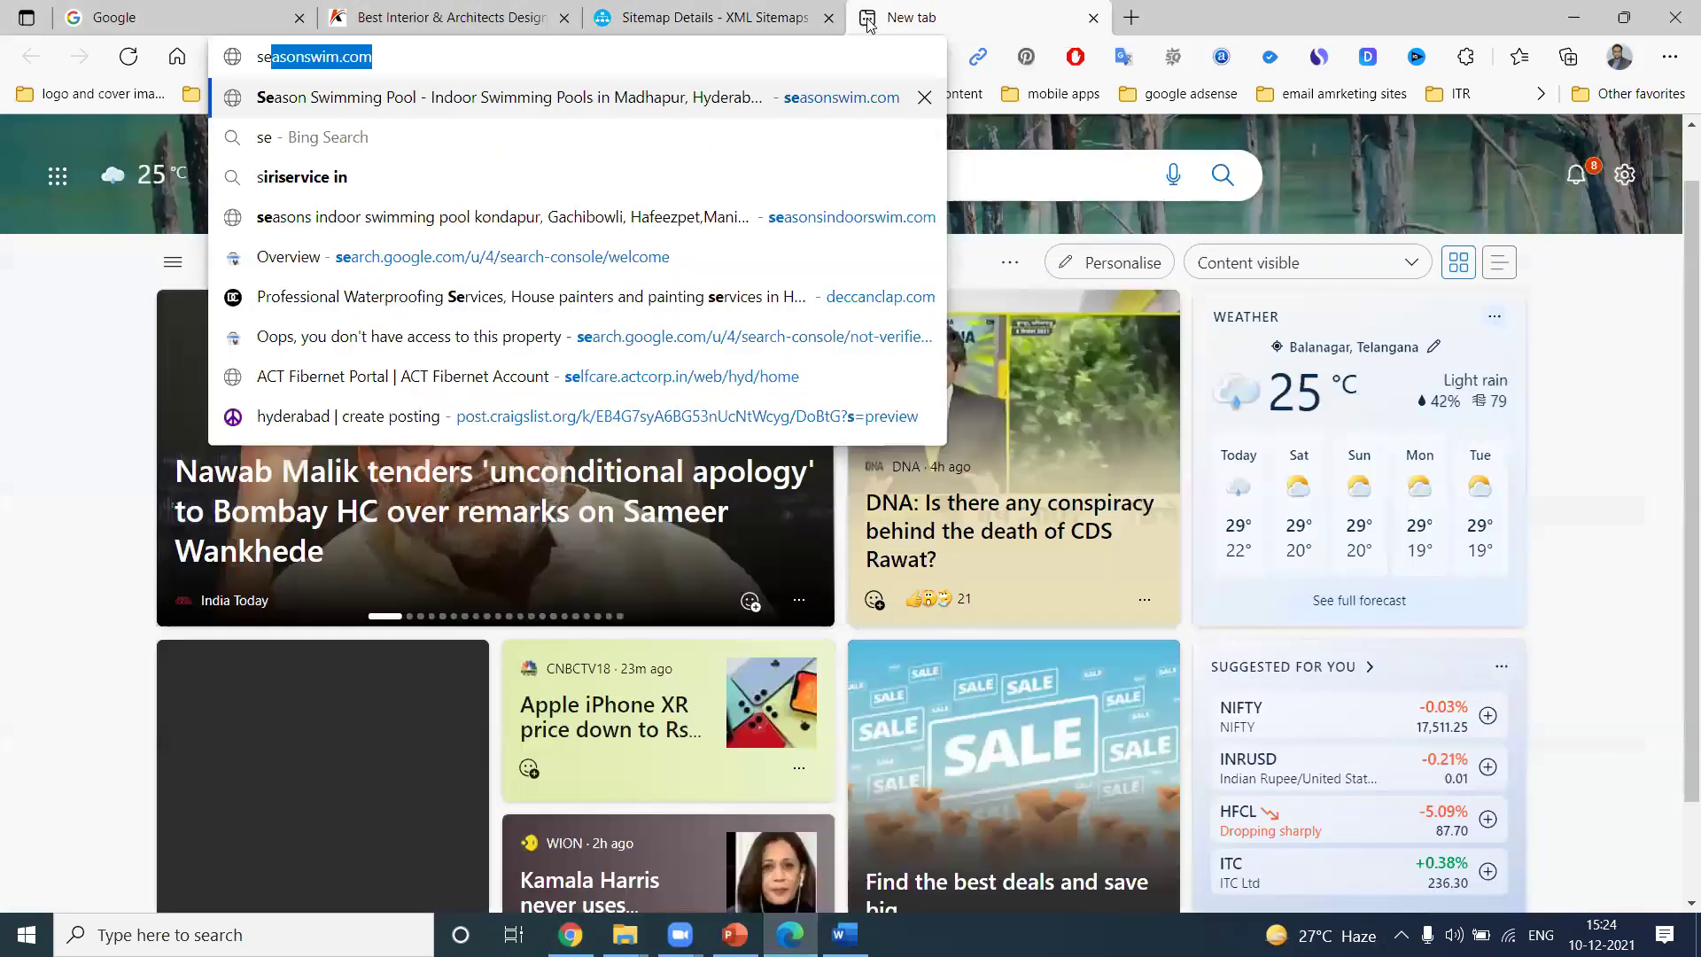
{"action": "left_click", "coordinate": [709, 256]}
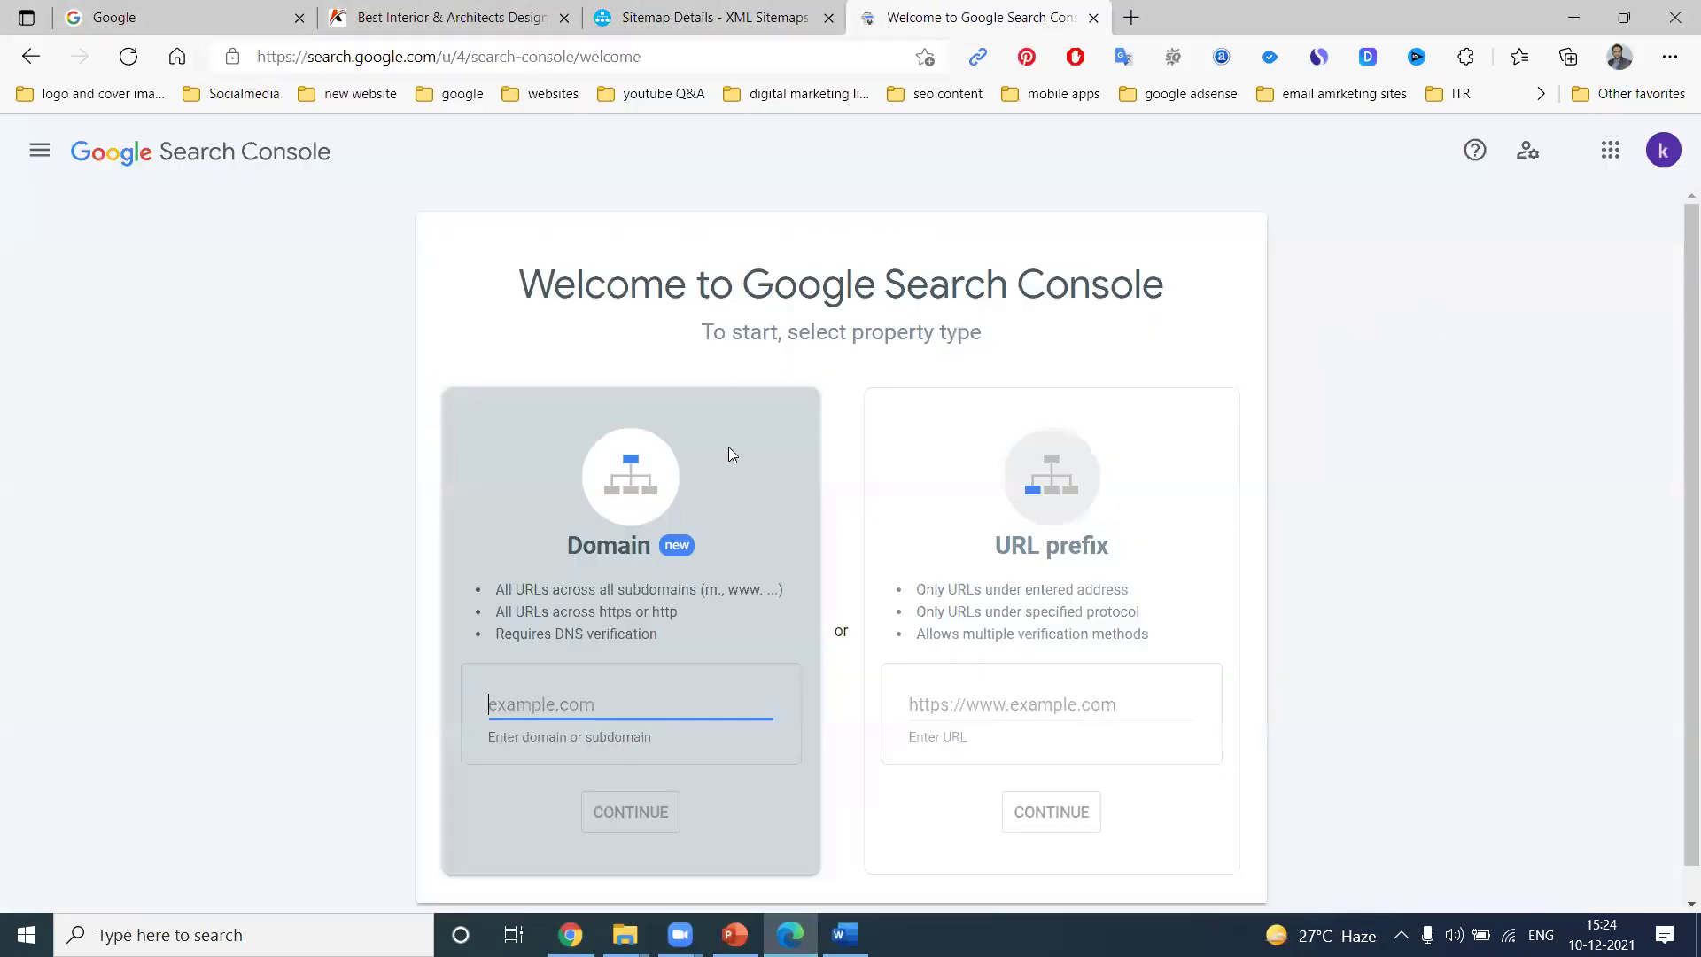
{"action": "left_click", "coordinate": [1666, 152]}
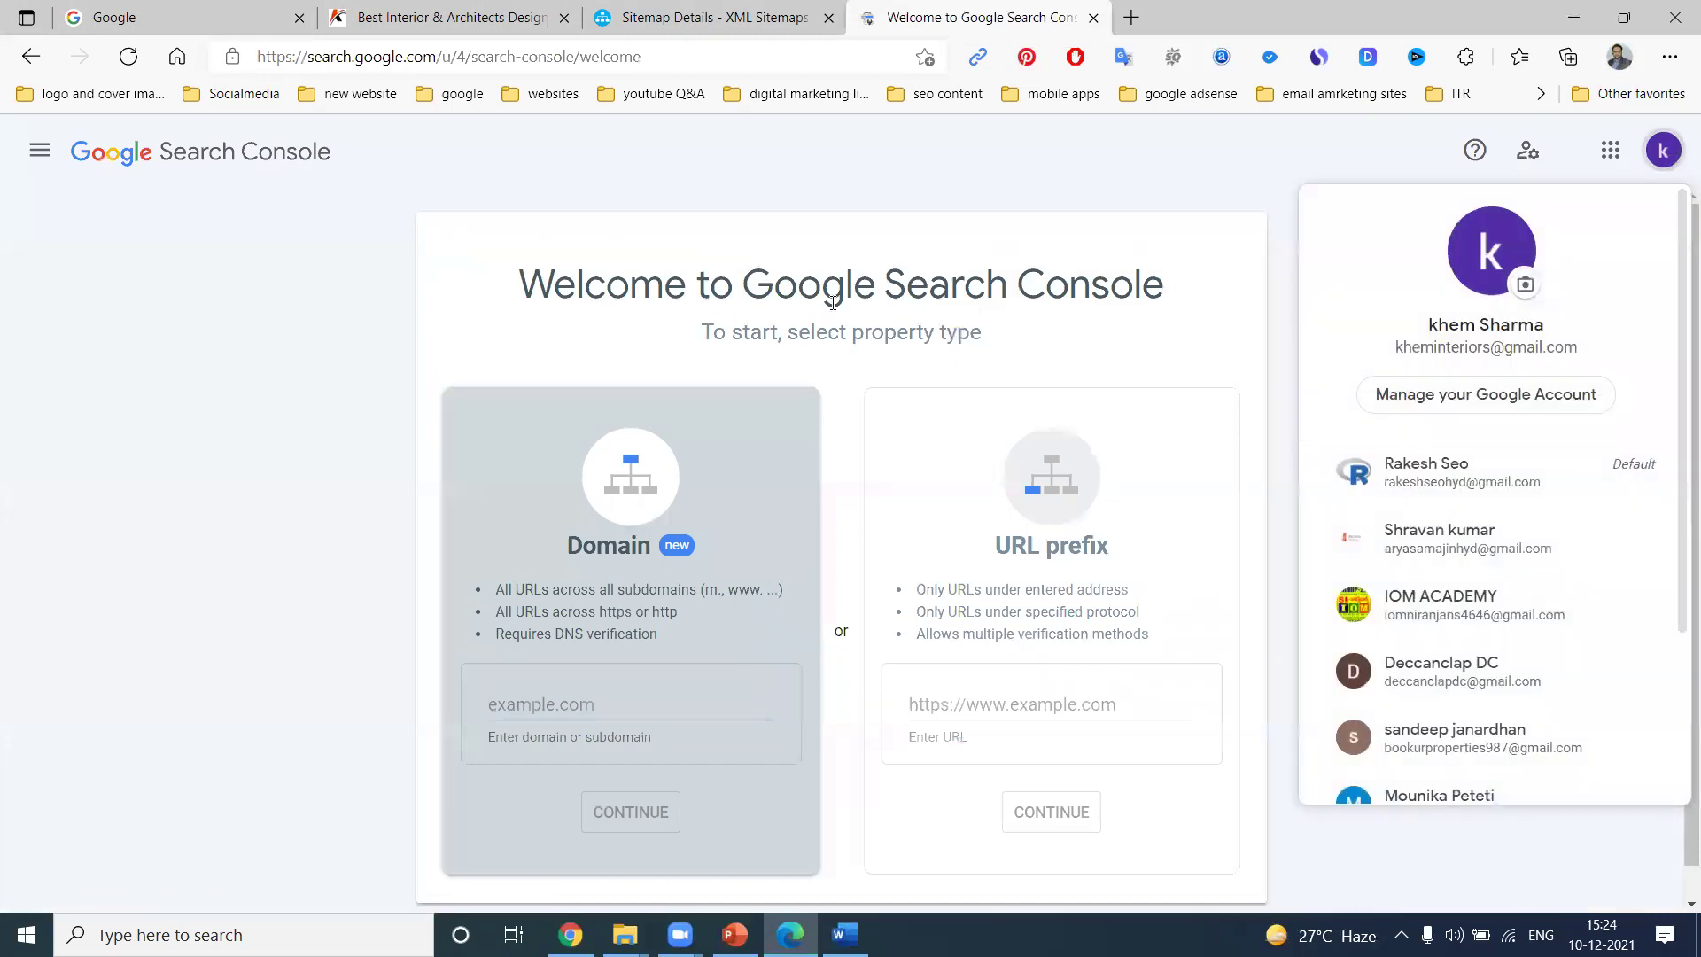
{"action": "left_click", "coordinate": [44, 151]}
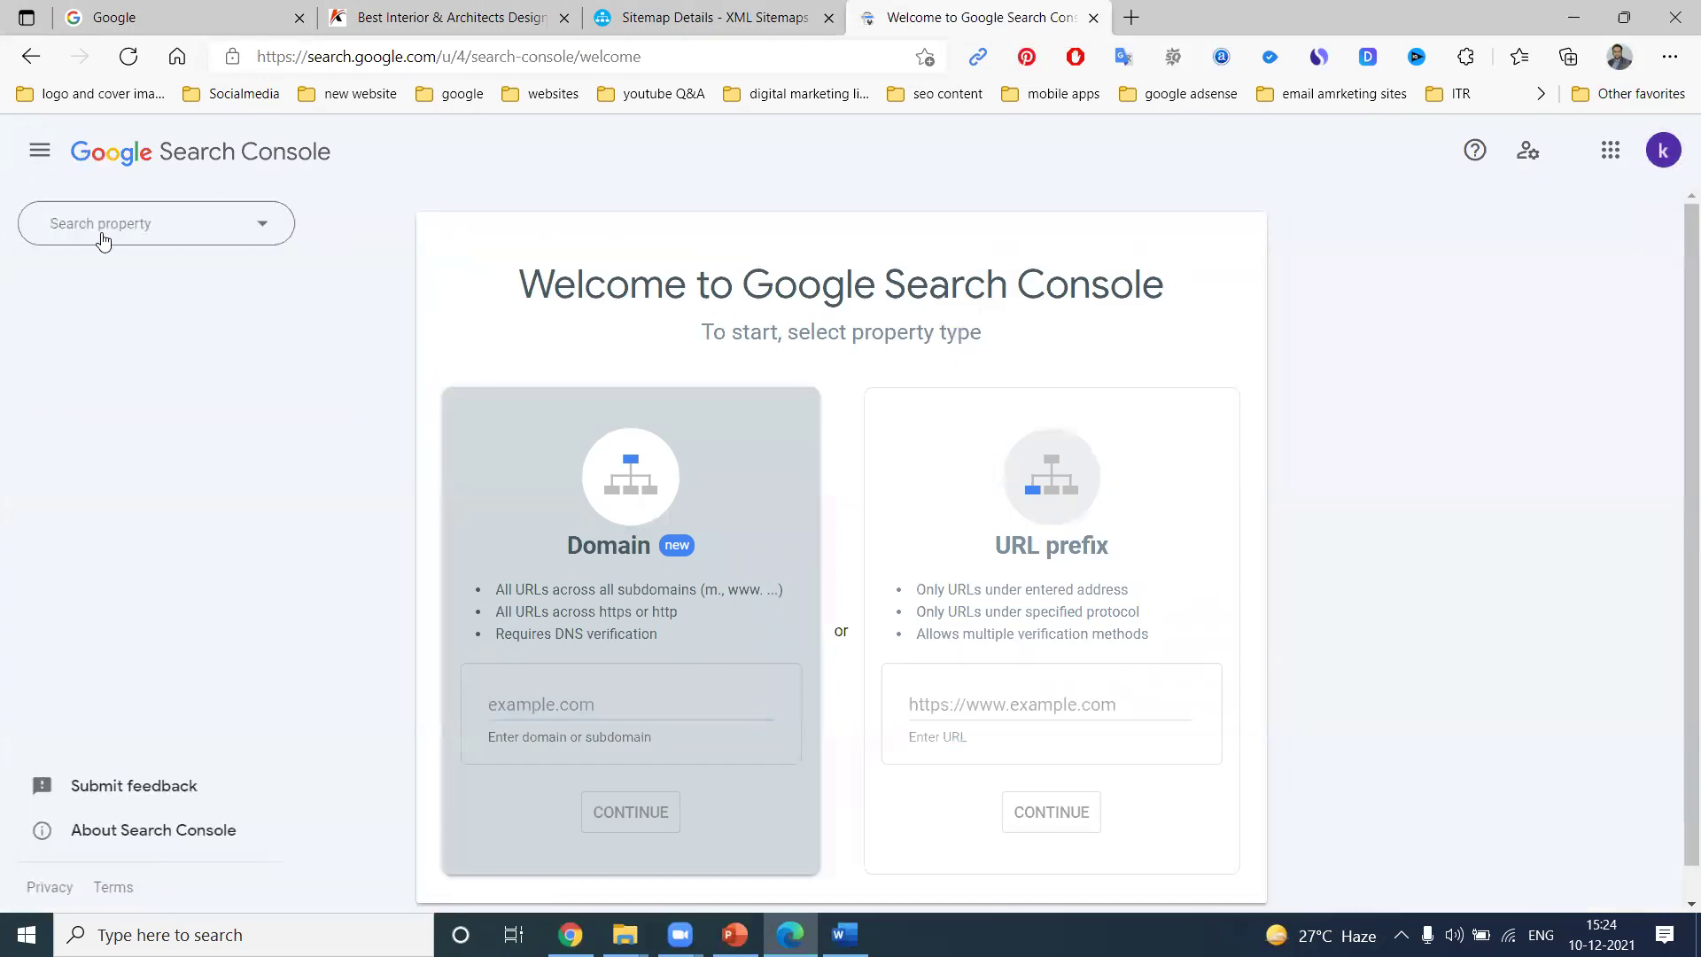
{"action": "left_click", "coordinate": [103, 232]}
{"action": "left_click", "coordinate": [110, 279]}
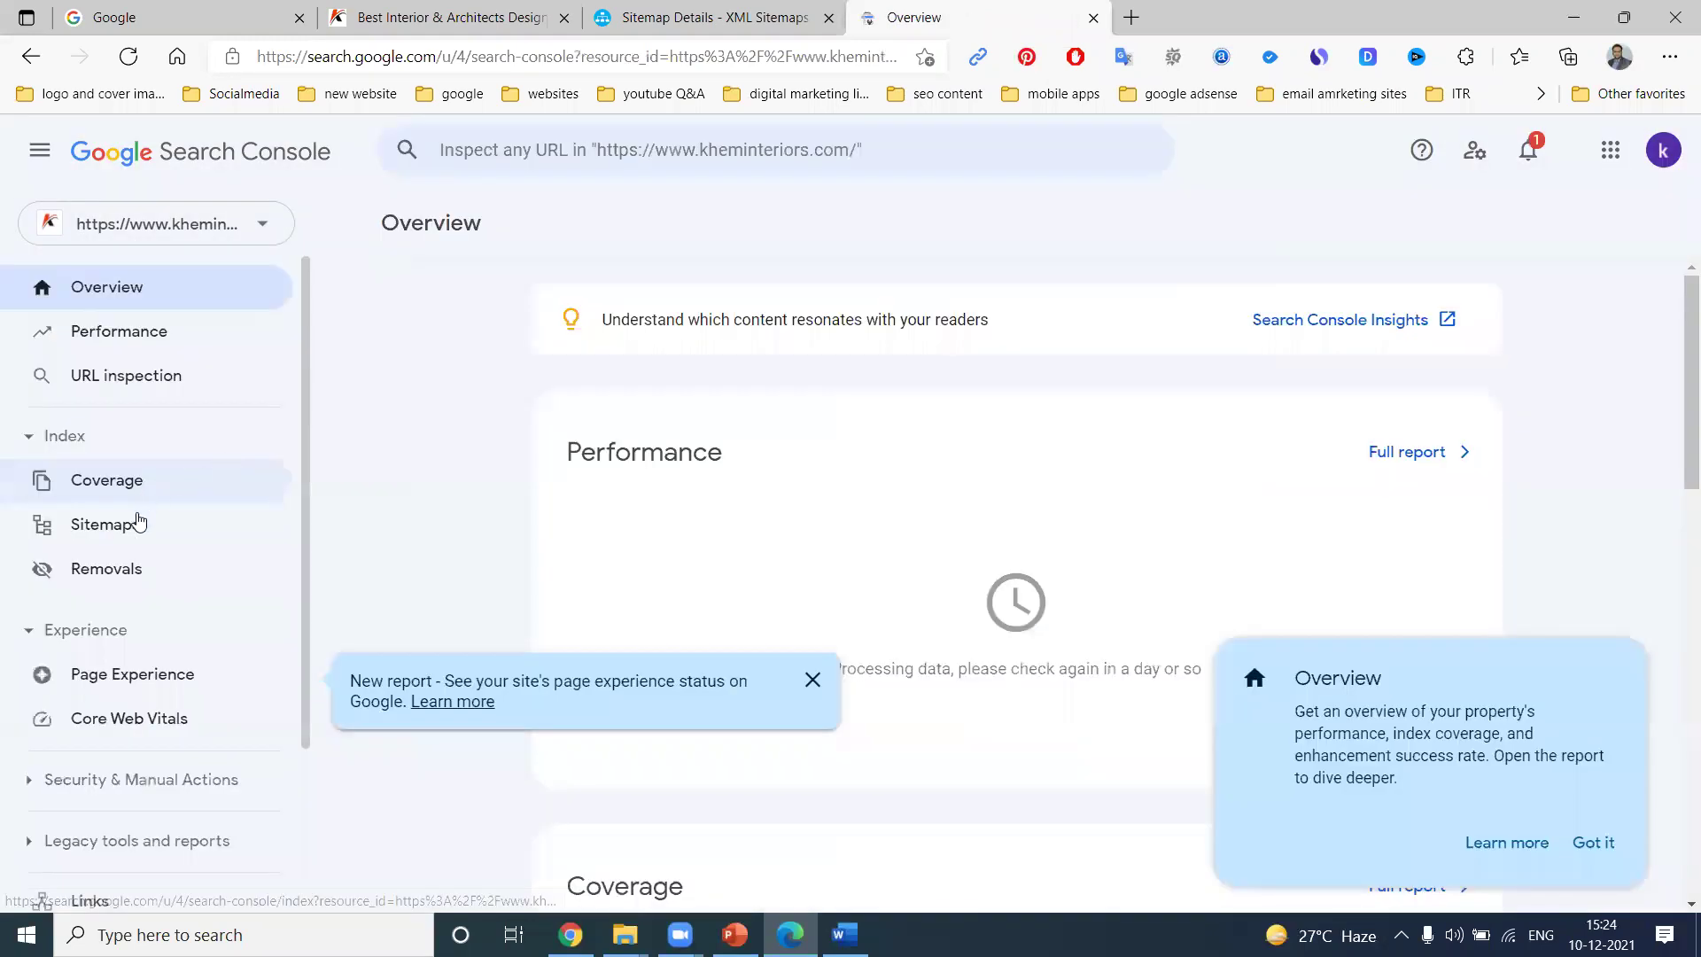
{"action": "left_click", "coordinate": [137, 522]}
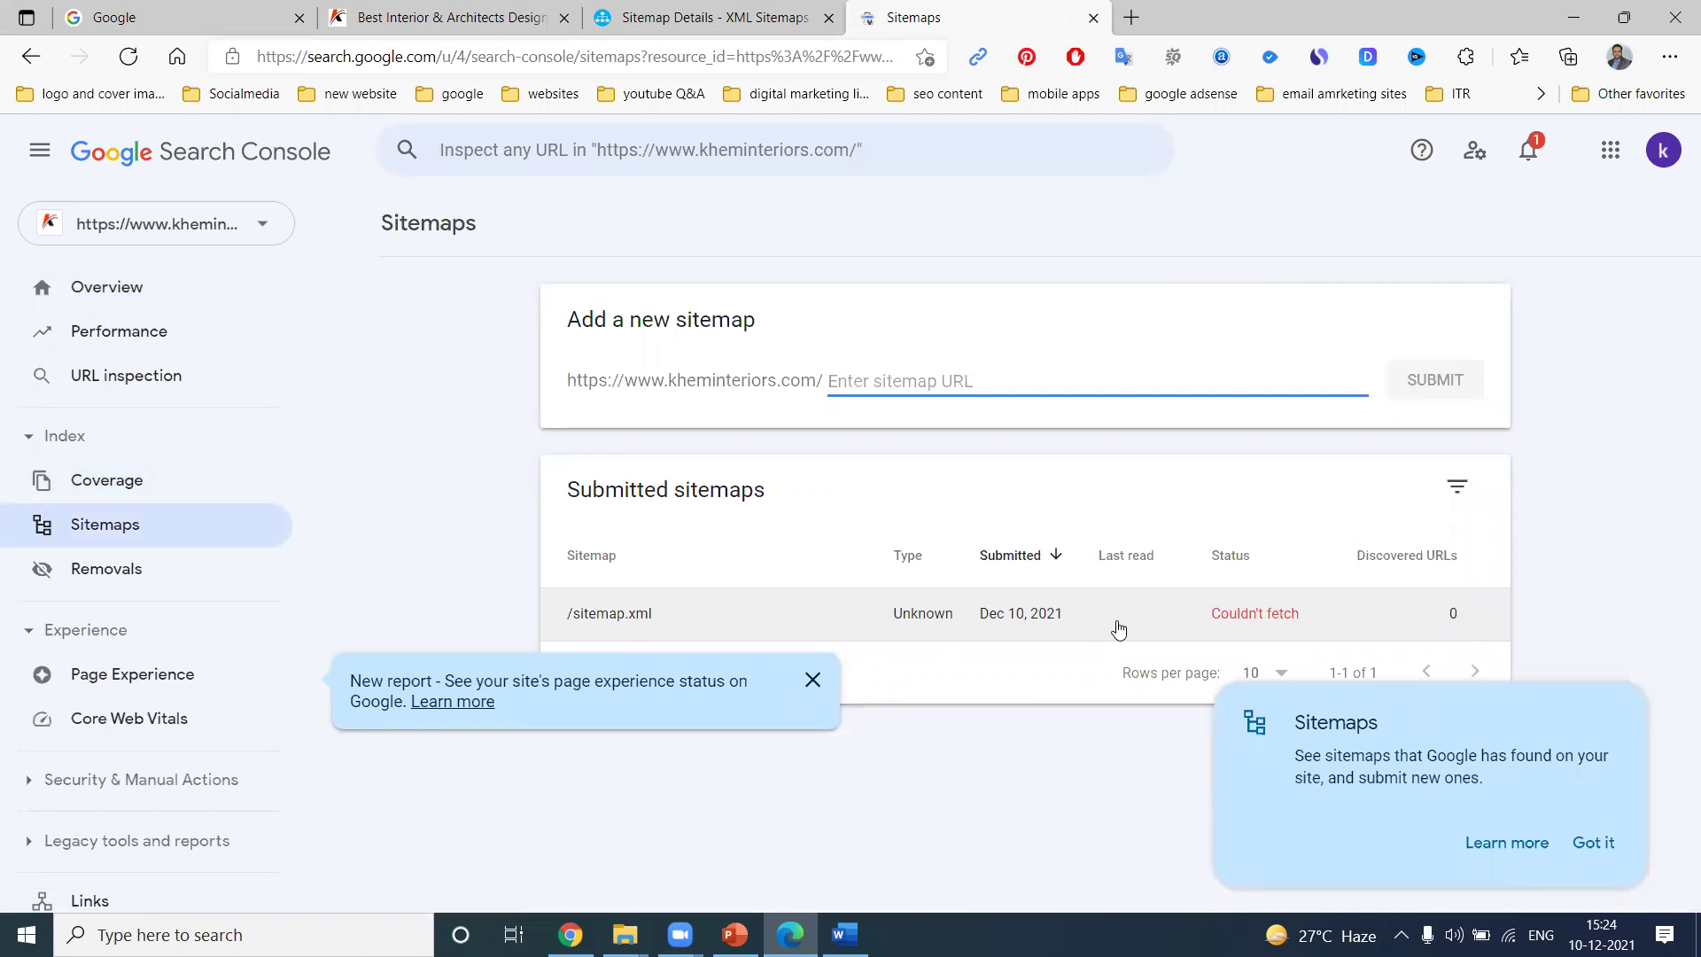
{"action": "left_click", "coordinate": [811, 680]}
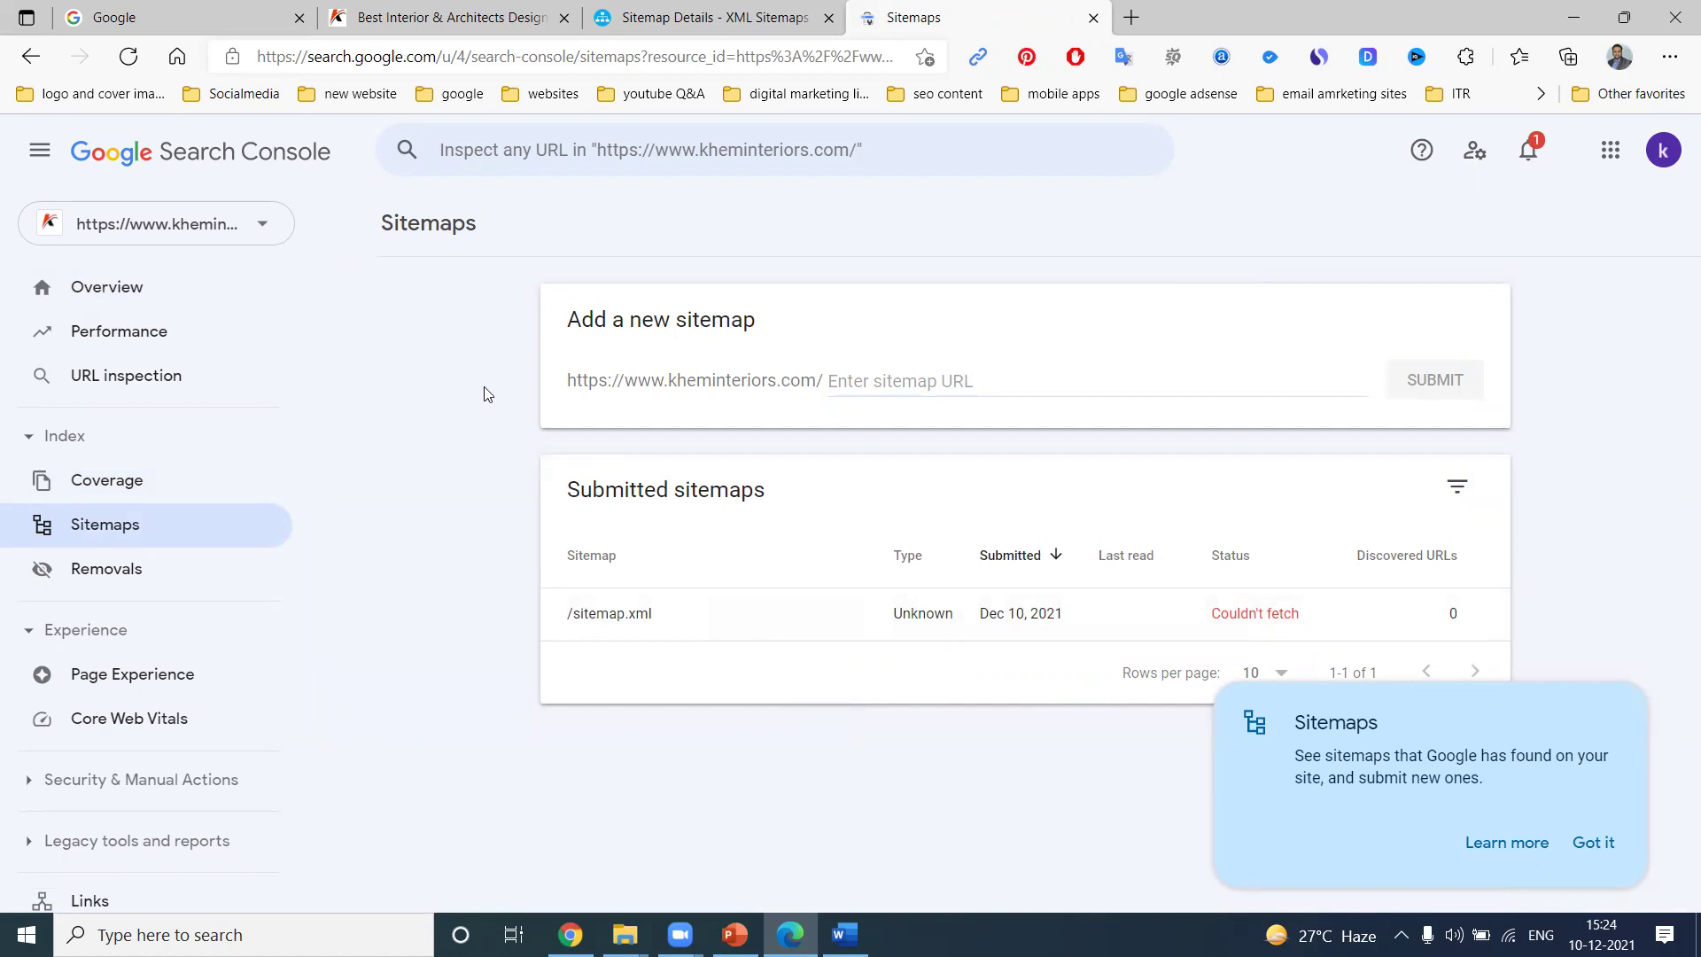
{"action": "left_click", "coordinate": [130, 466]}
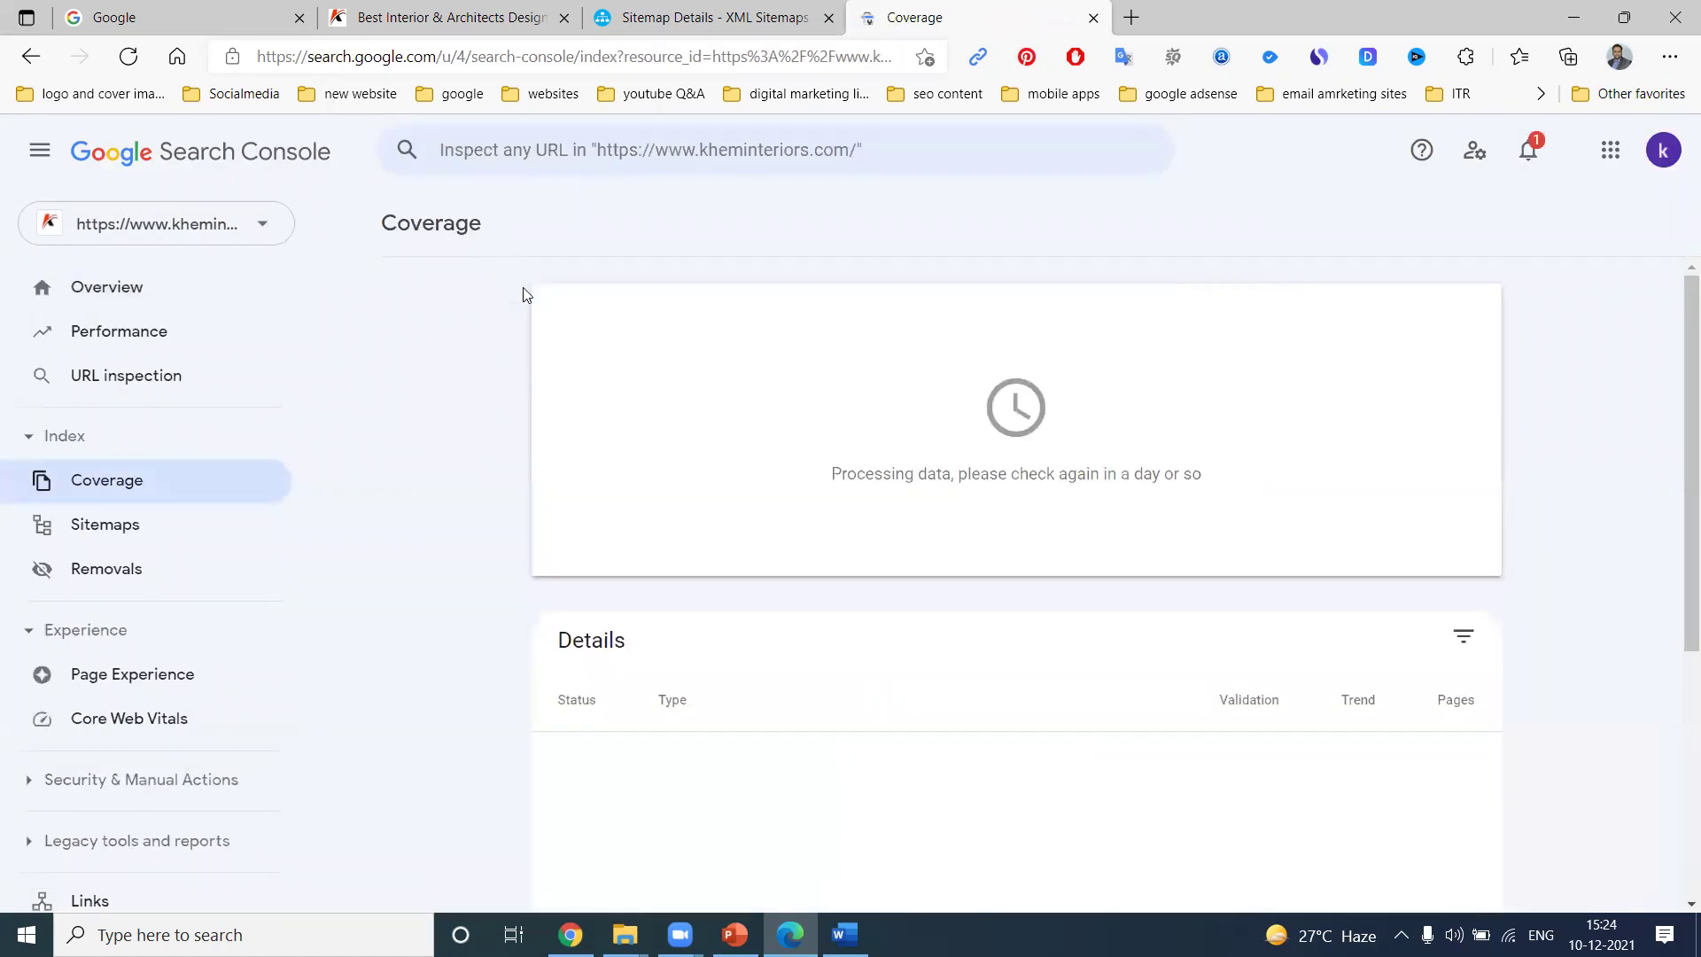
Return to Chrome and view the aryasamajbalkampet.com Coverage report filtered to all submitted pages
{"action": "left_click", "coordinate": [570, 934]}
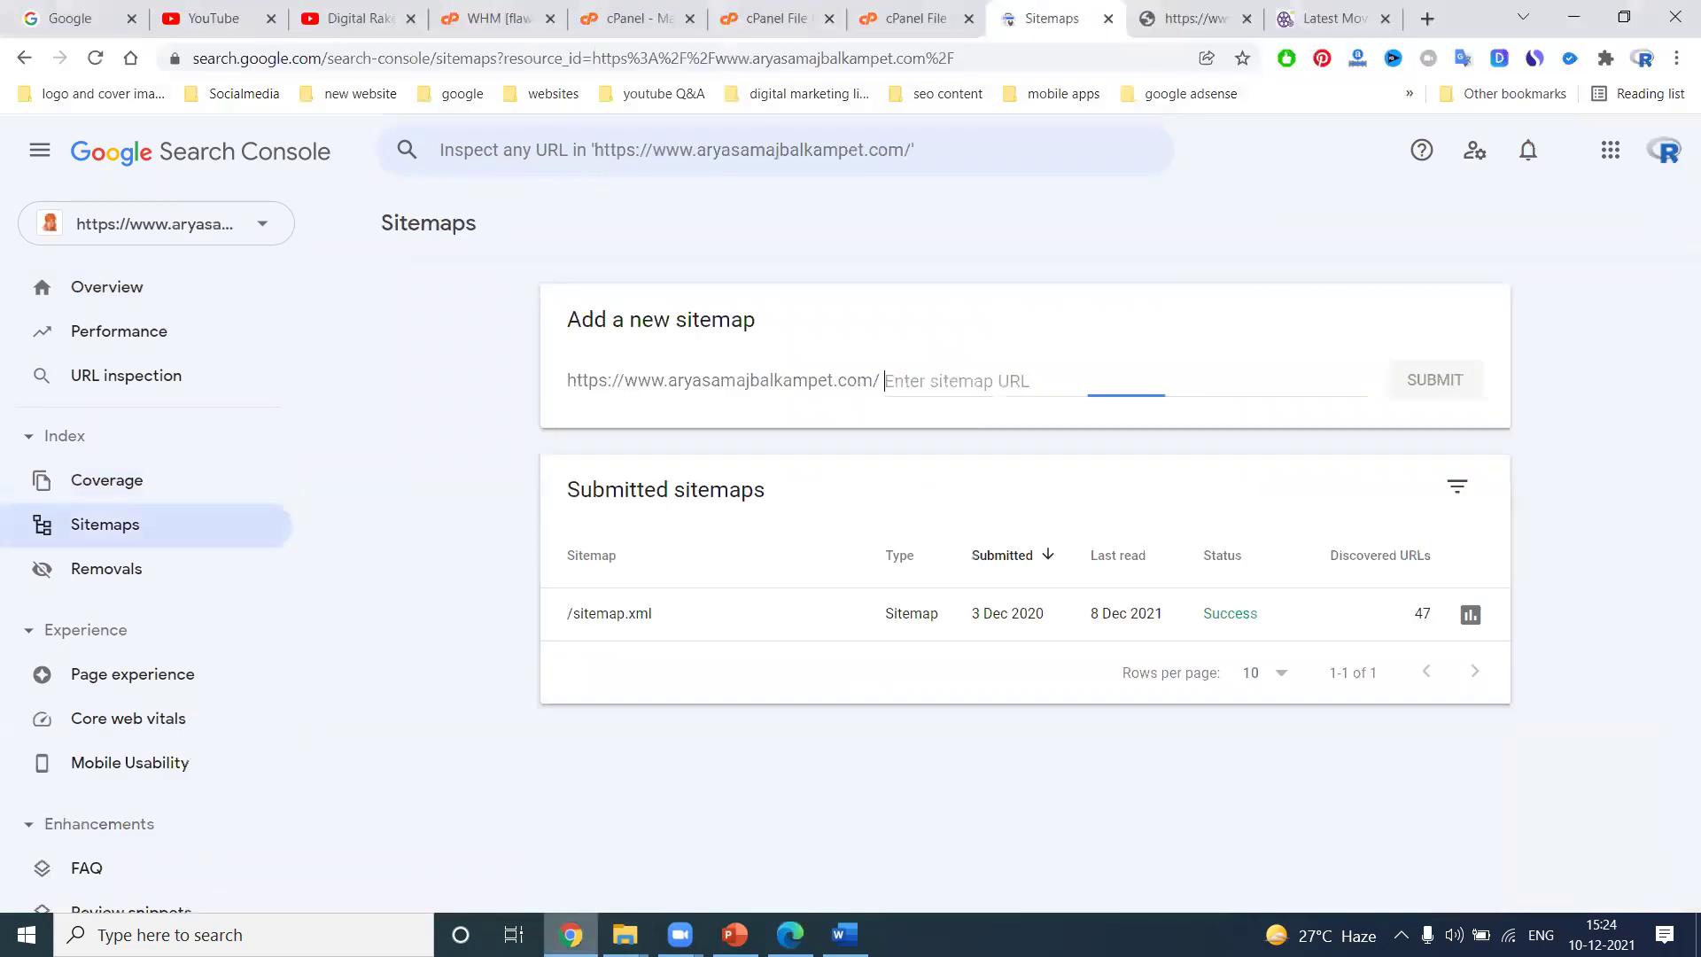
{"action": "left_click", "coordinate": [111, 475]}
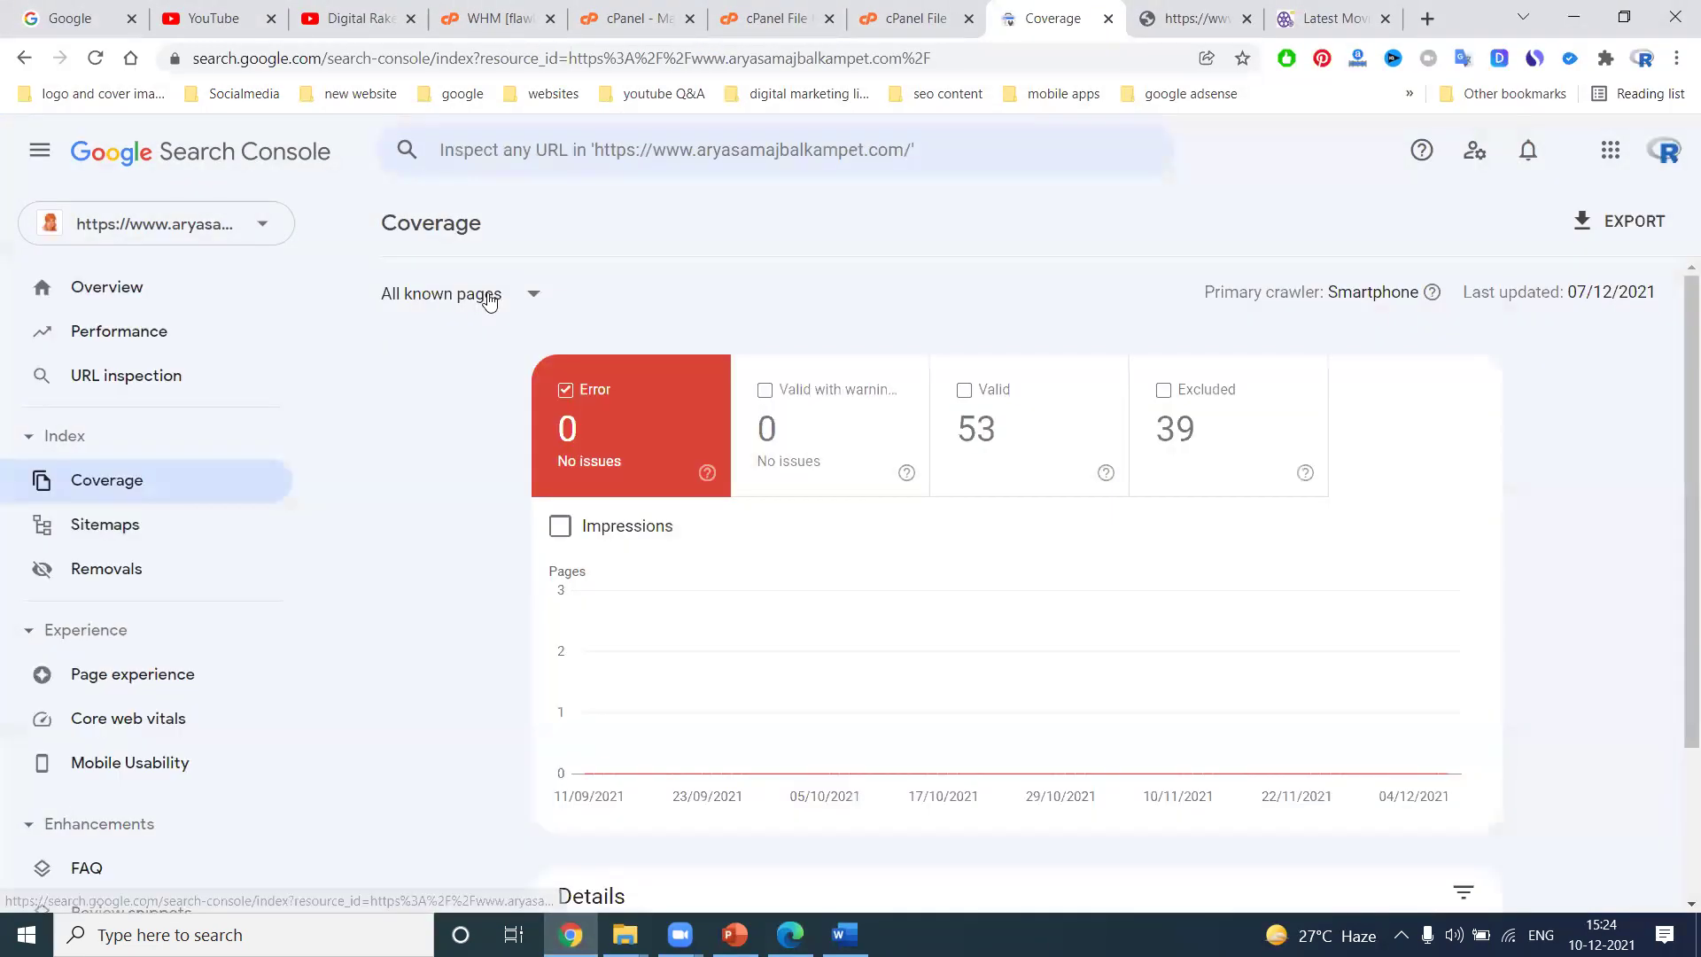
{"action": "left_click", "coordinate": [490, 304]}
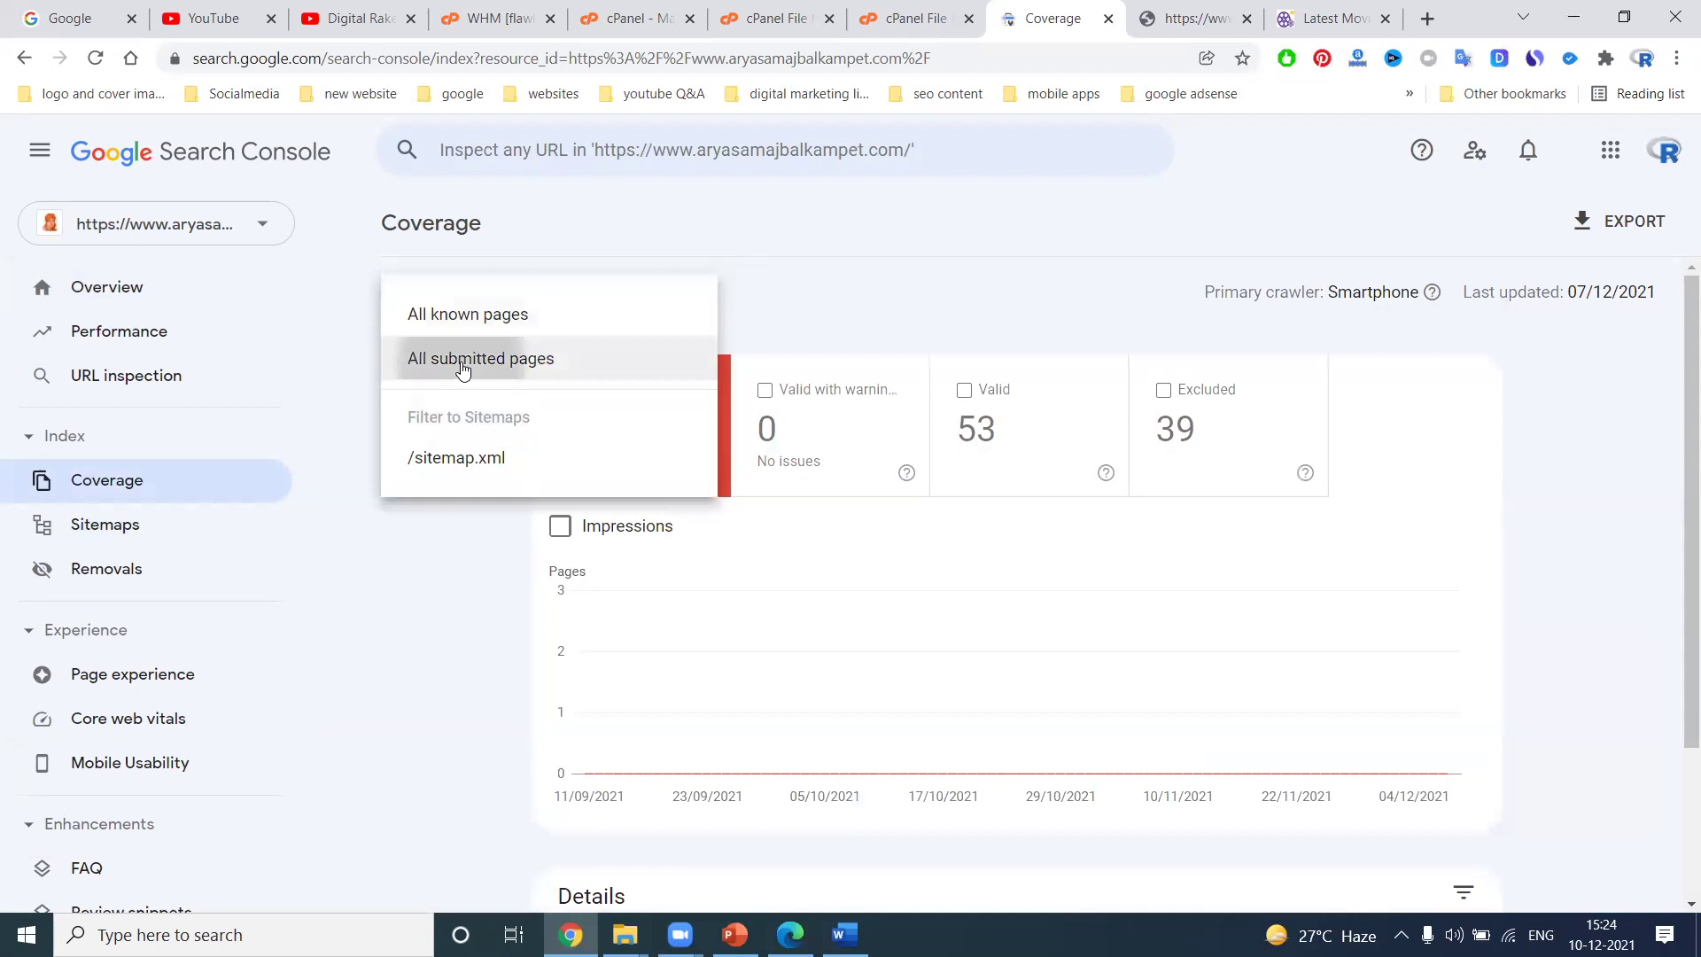
{"action": "left_click", "coordinate": [463, 362]}
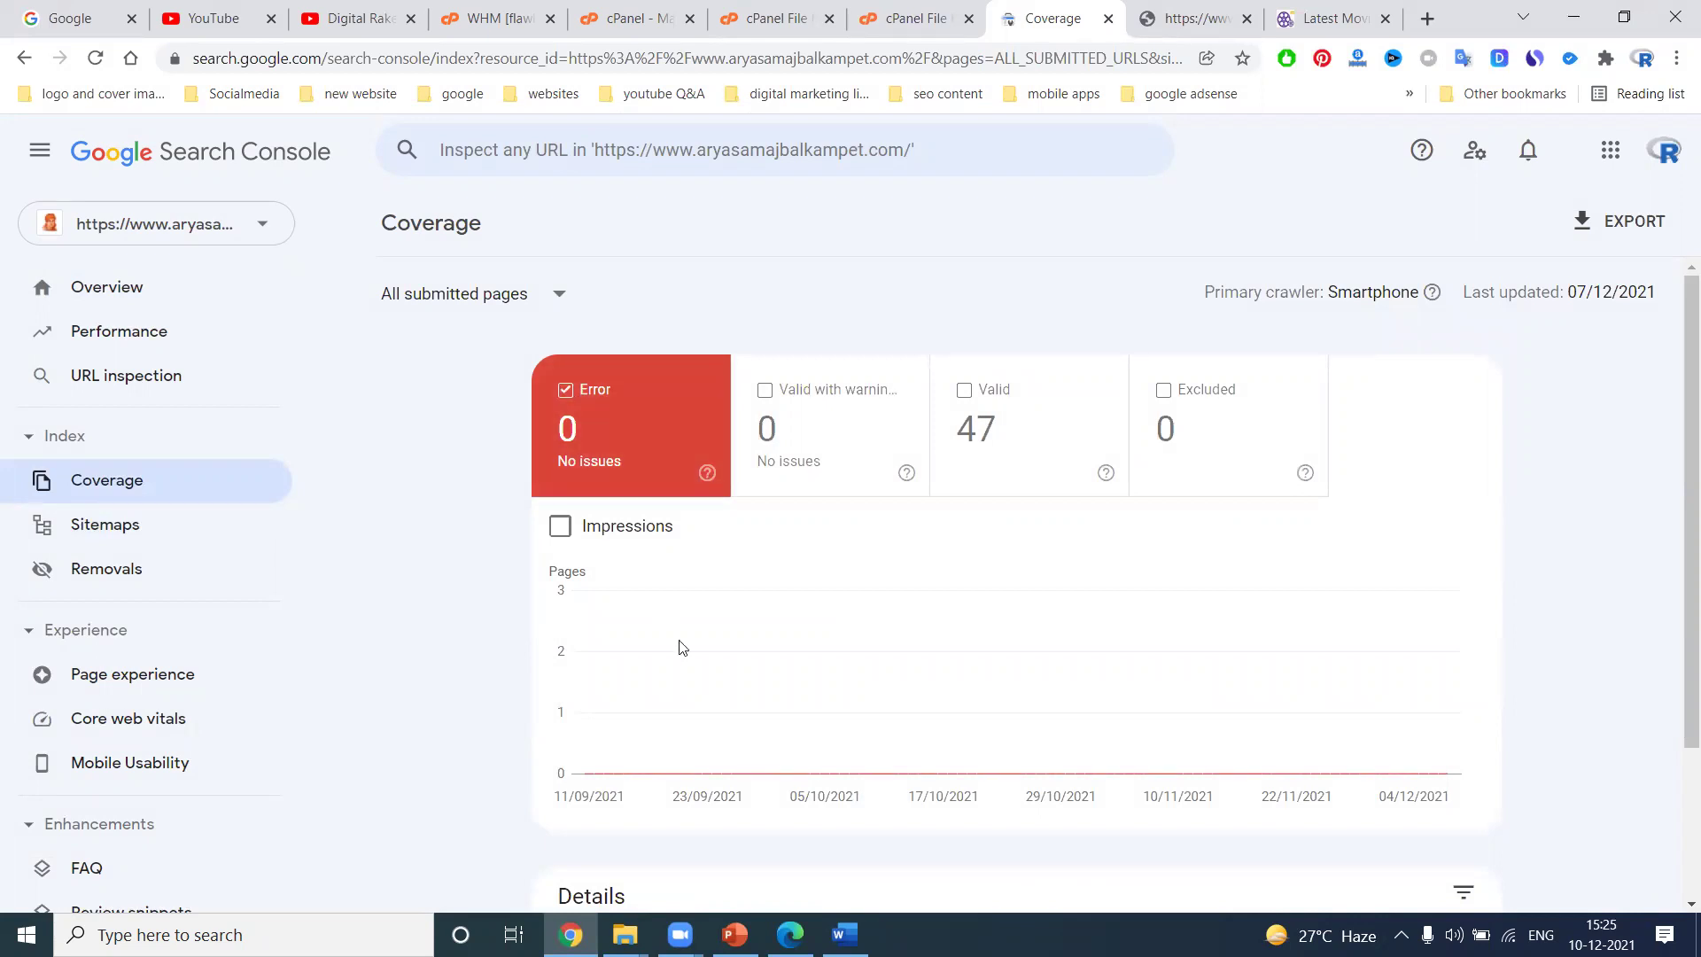
Review the XML site map slide in PowerPoint, minimize it and show the YouTube channel's videos page in Chrome
{"action": "left_click", "coordinate": [735, 935]}
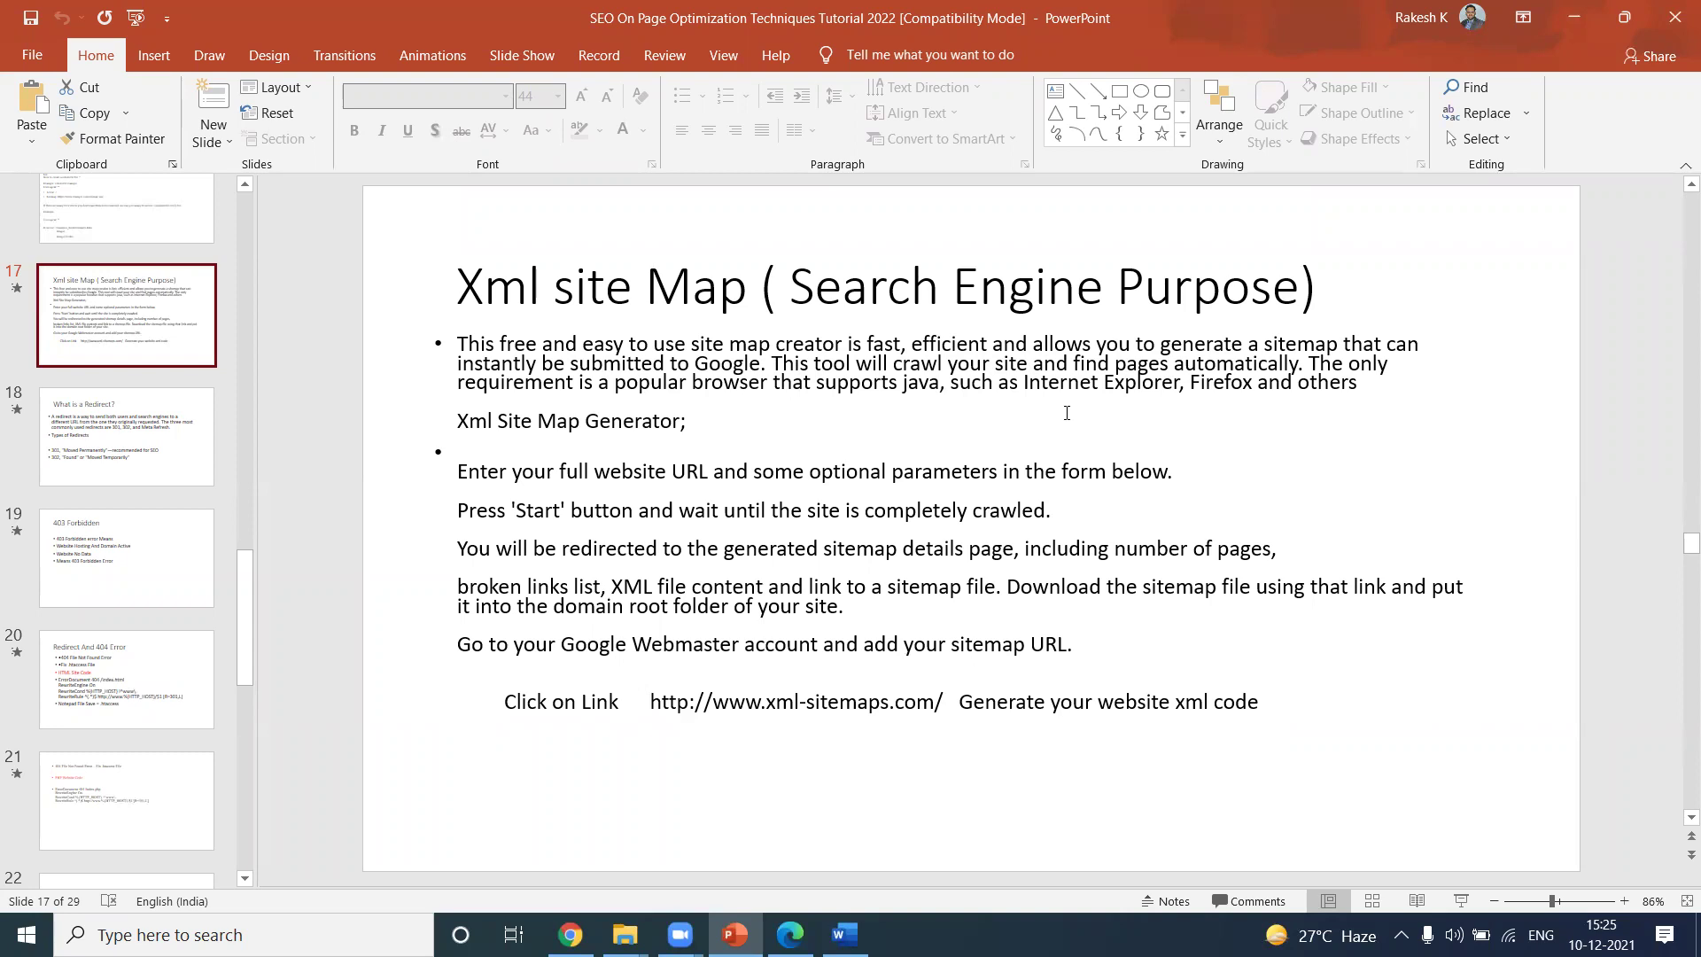
{"action": "left_click", "coordinate": [1577, 32]}
{"action": "left_click", "coordinate": [351, 16]}
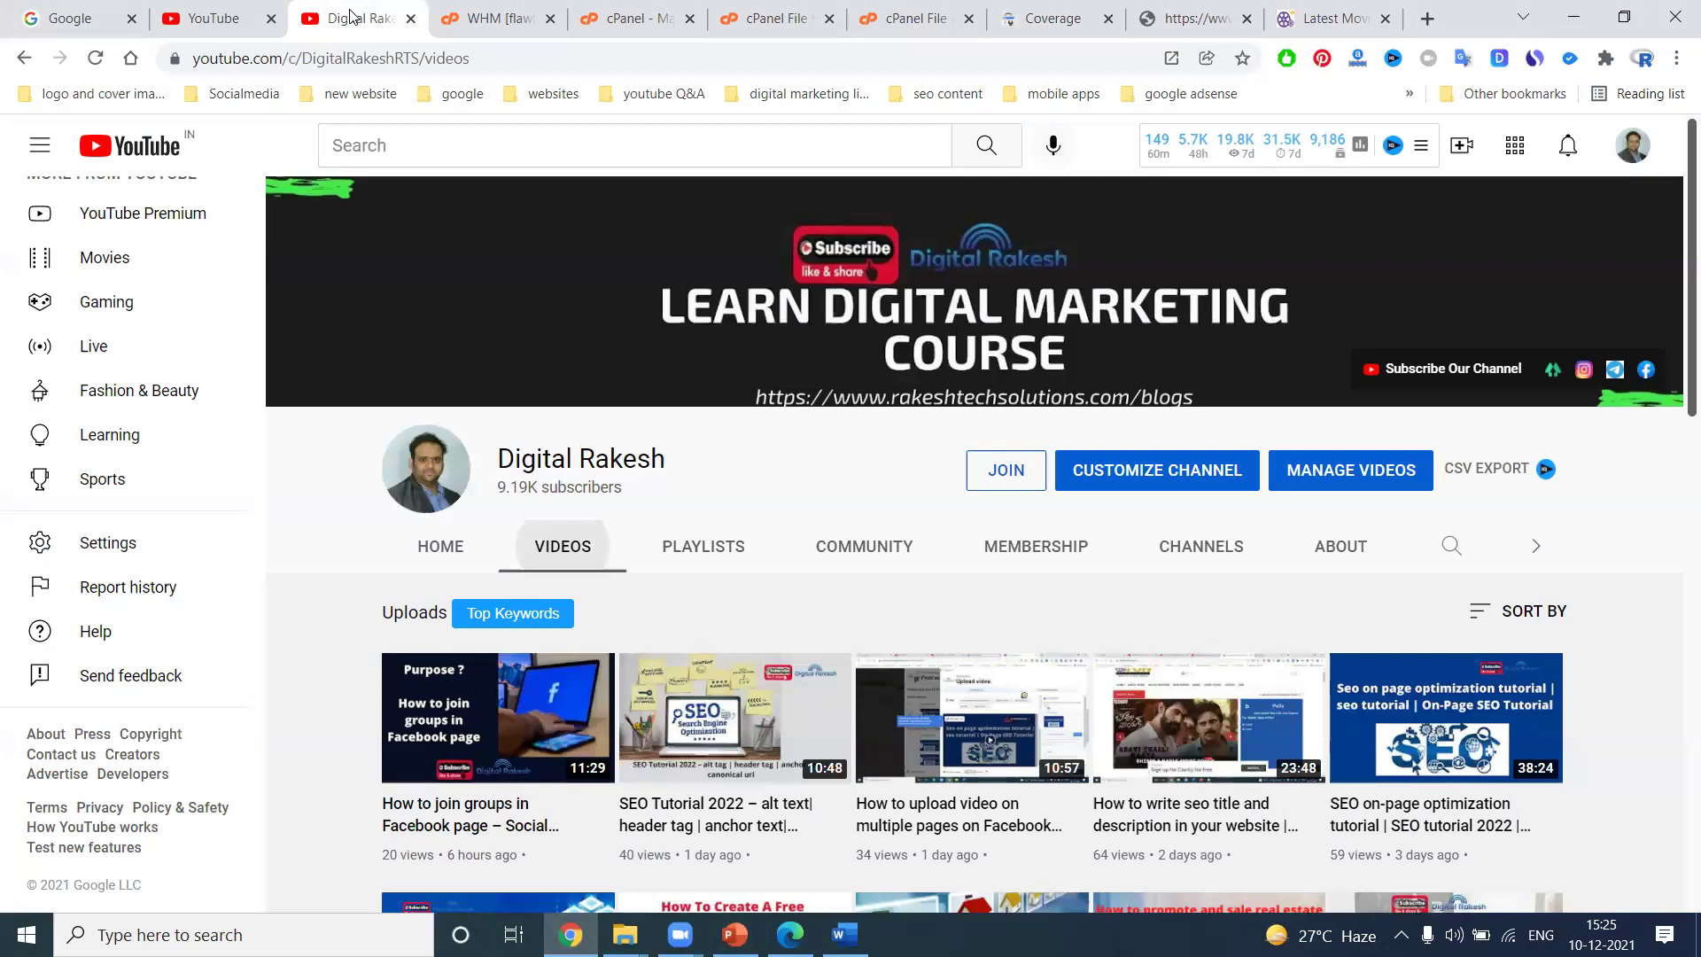